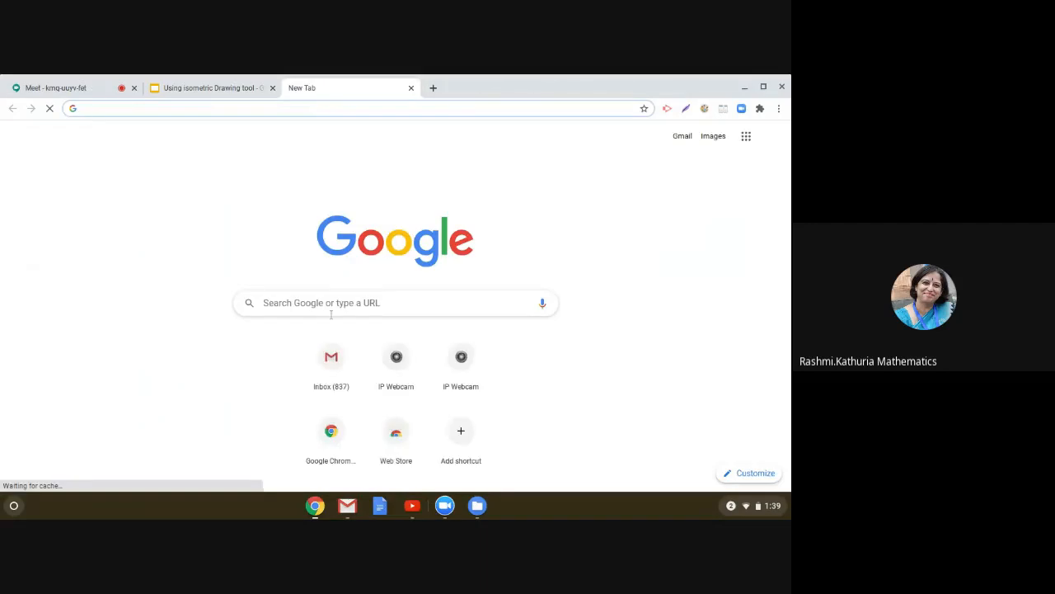
# Step: Search Google for "isometric drawing tool"
pyautogui.click(339, 304)
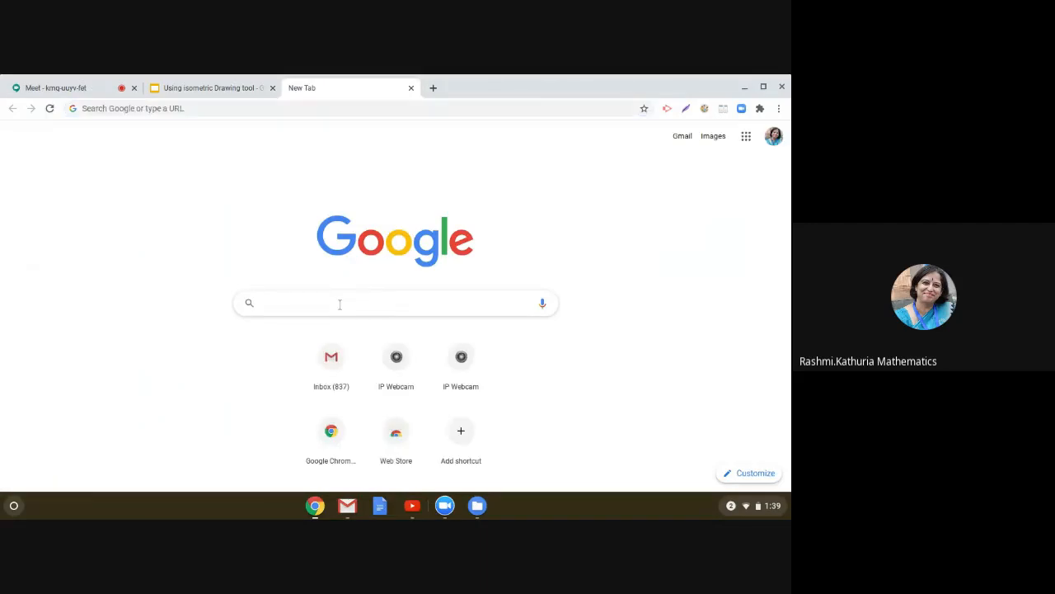
pyautogui.write('isometric')
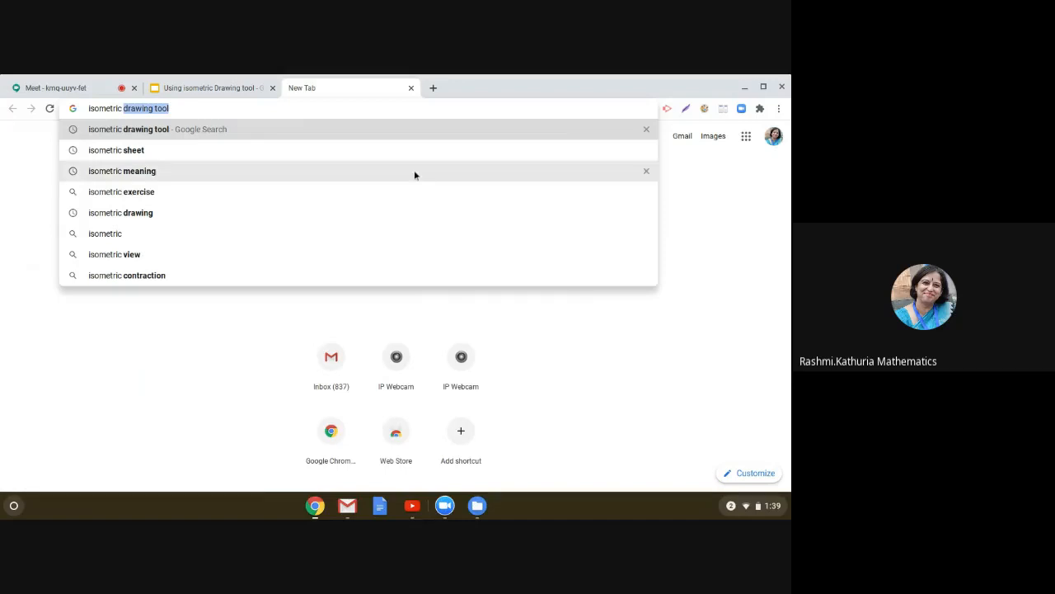
pyautogui.press('Right')
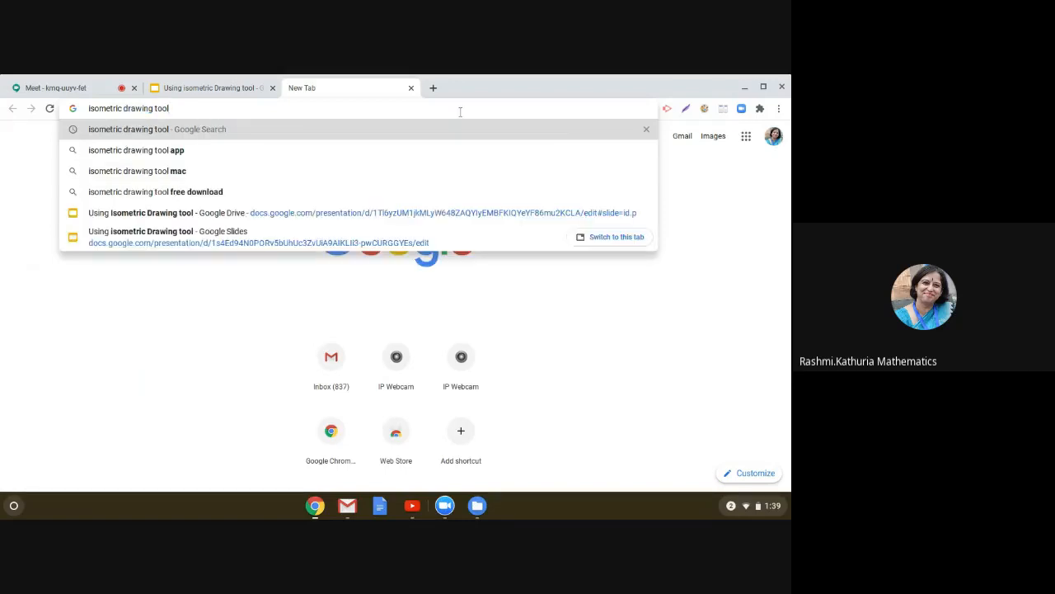
pyautogui.press('Return')
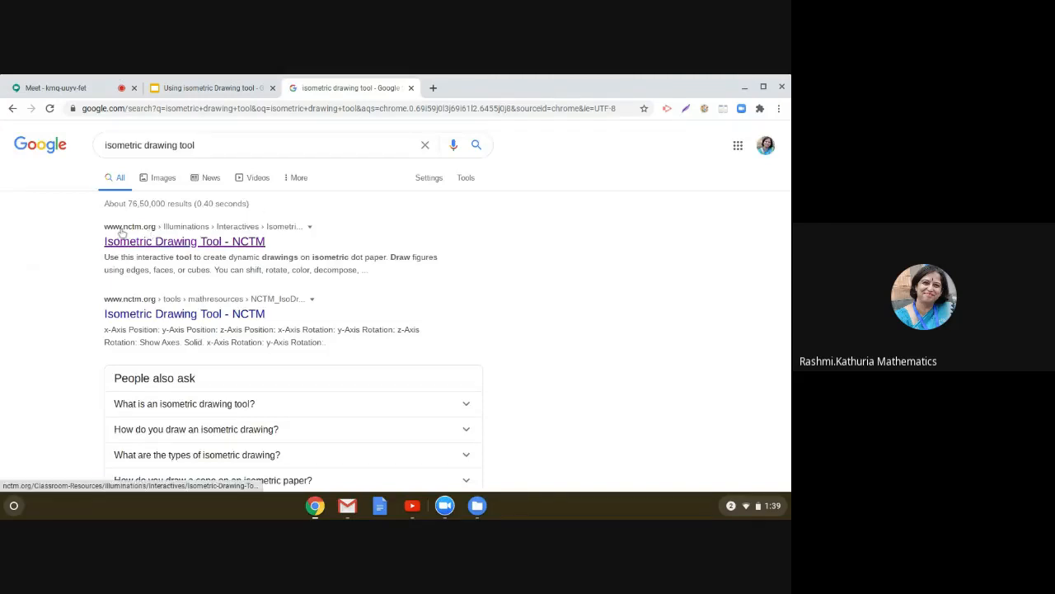
# Step: Open the NCTM Isometric Drawing Tool result and scroll down to the interactive activity
pyautogui.click(171, 245)
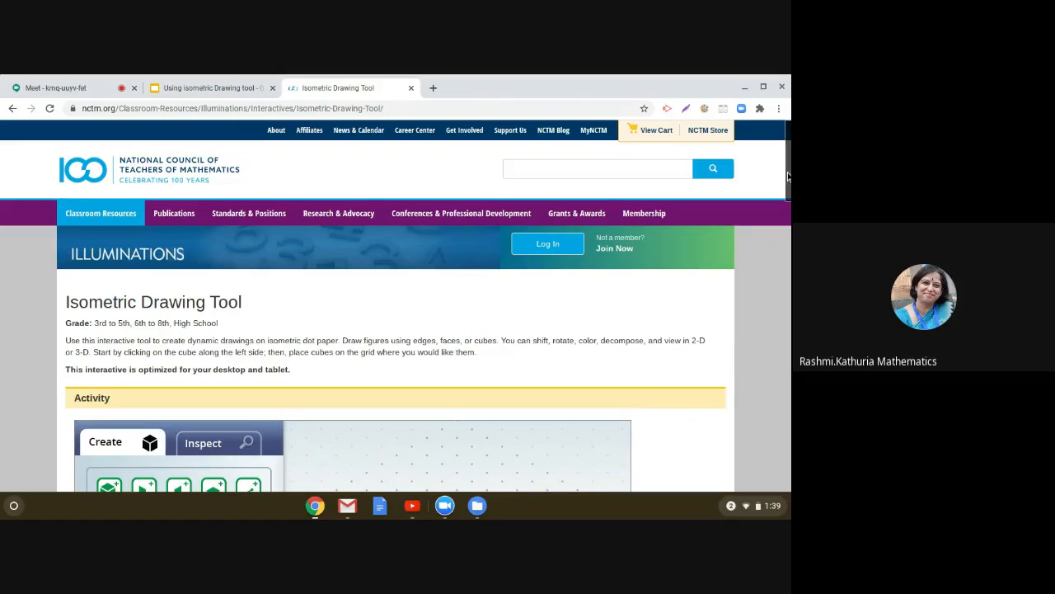
pyautogui.moveTo(787, 176); pyautogui.dragTo(789, 241)
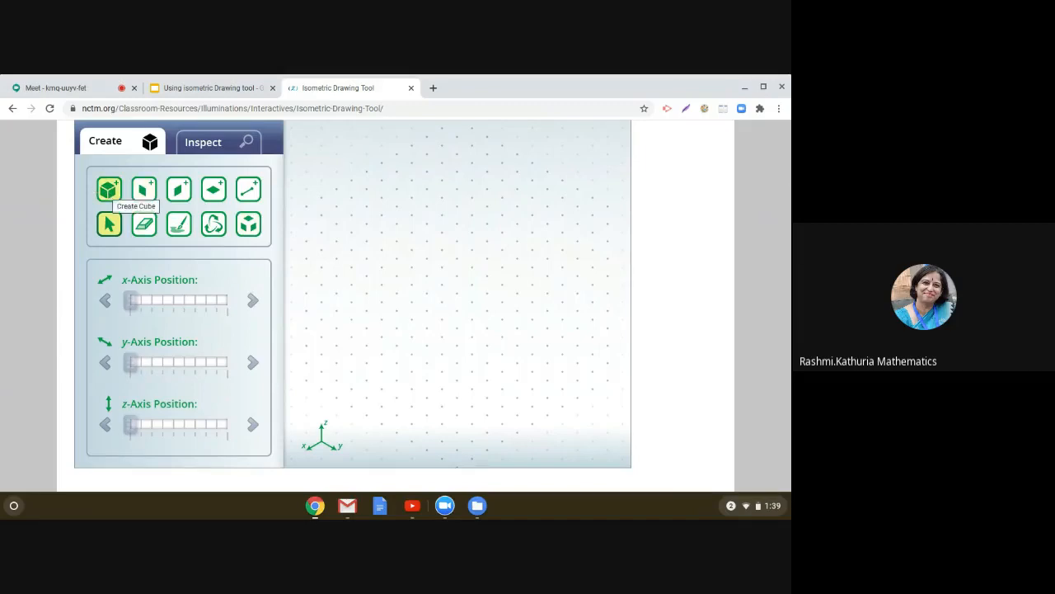
# Step: Create a blue cube on the isometric dot grid
pyautogui.click(109, 192)
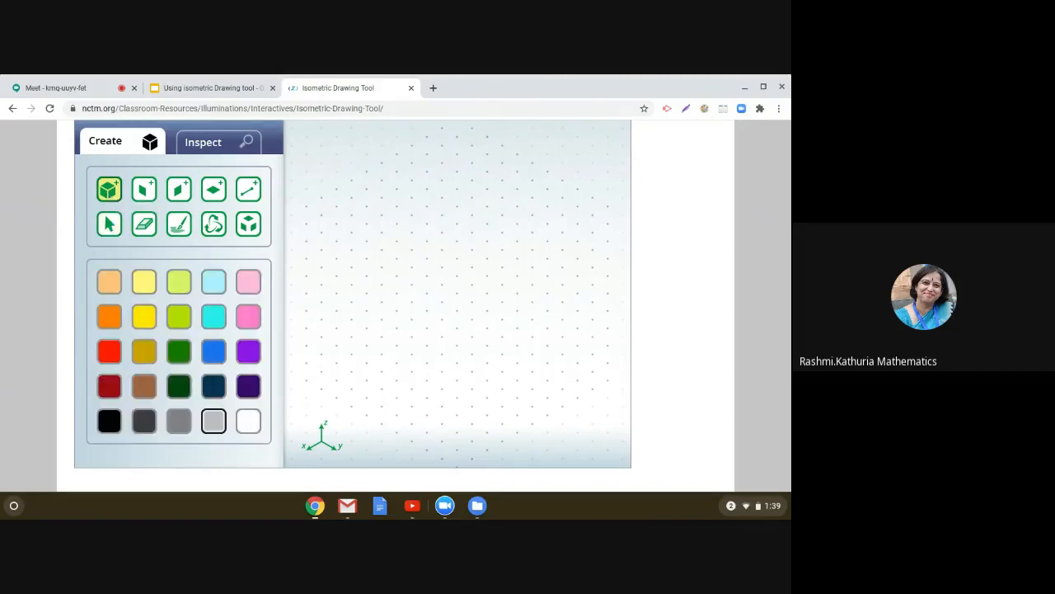
pyautogui.click(210, 355)
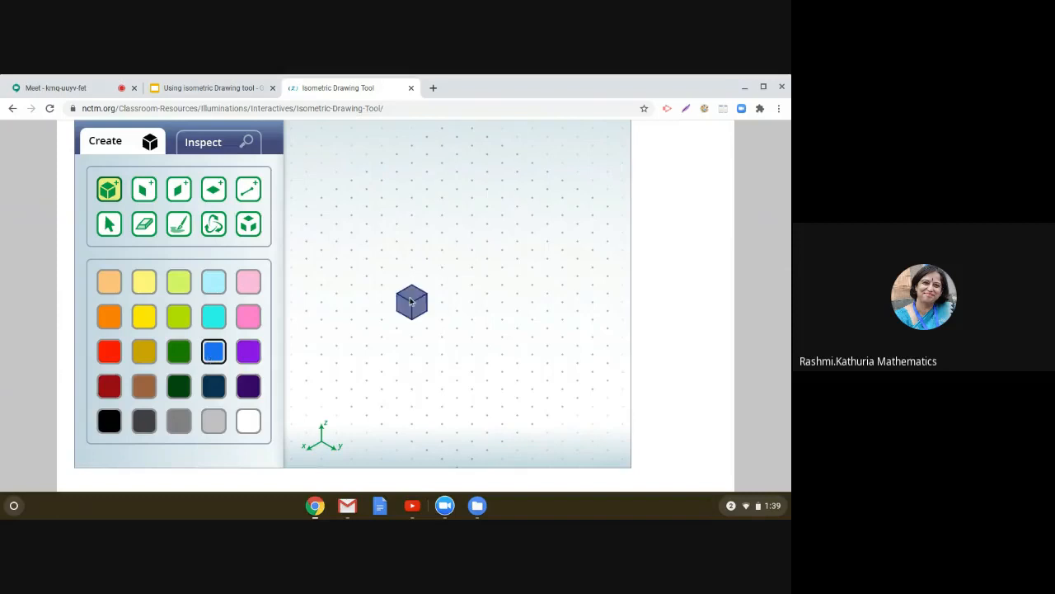
pyautogui.click(467, 283)
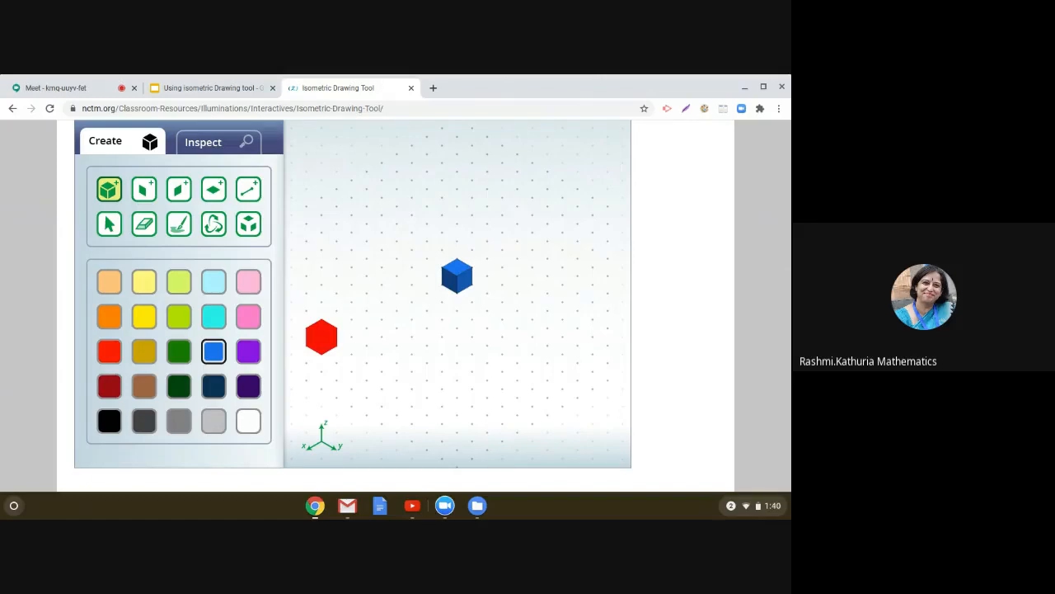
# Step: With the Paint tool, colour the cube's top face light blue and its right face pink
pyautogui.click(182, 232)
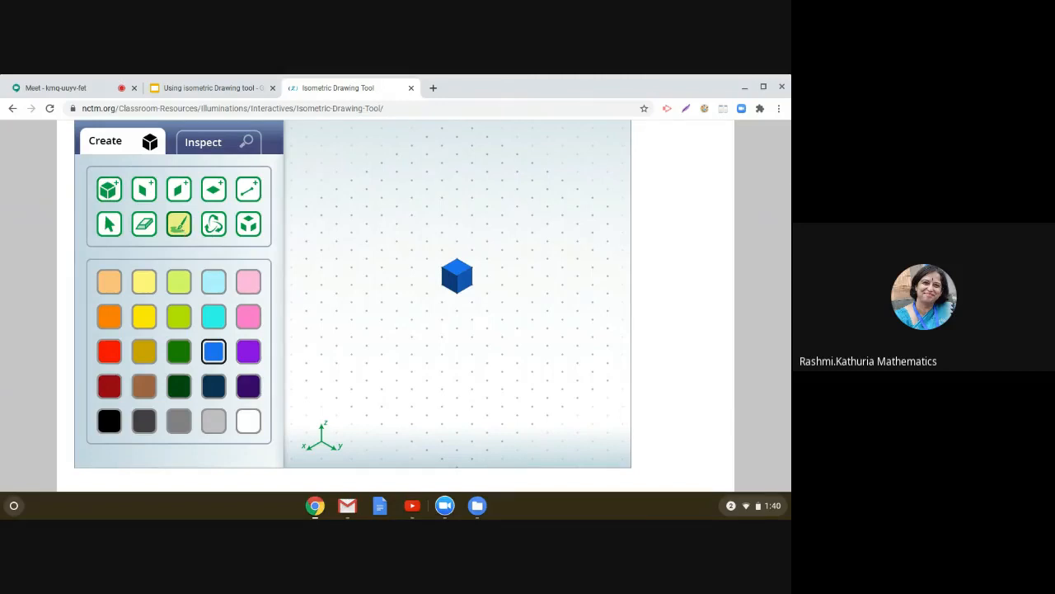
pyautogui.click(212, 283)
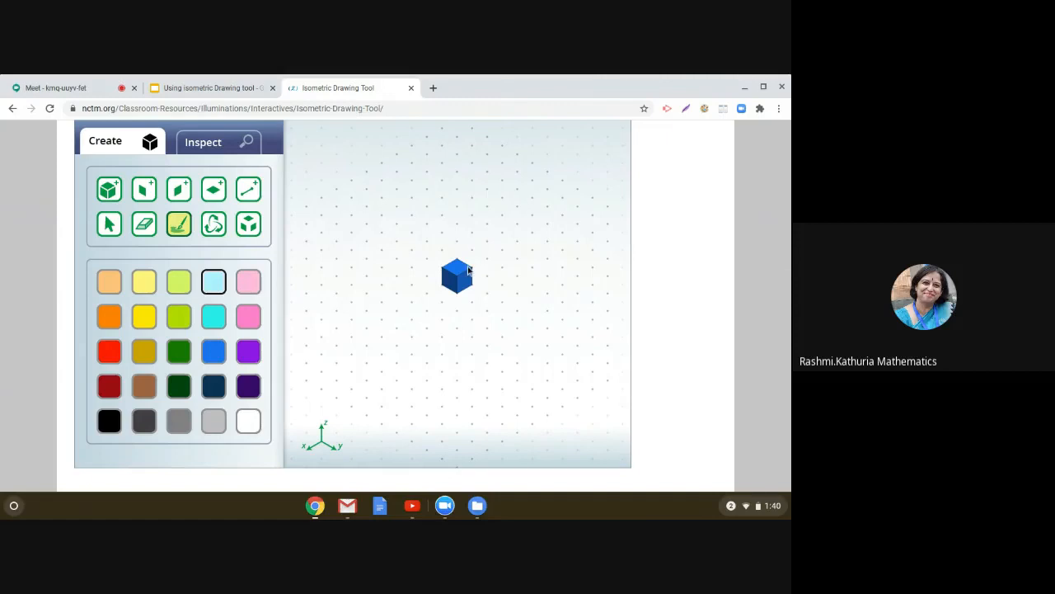
pyautogui.click(460, 269)
pyautogui.click(255, 283)
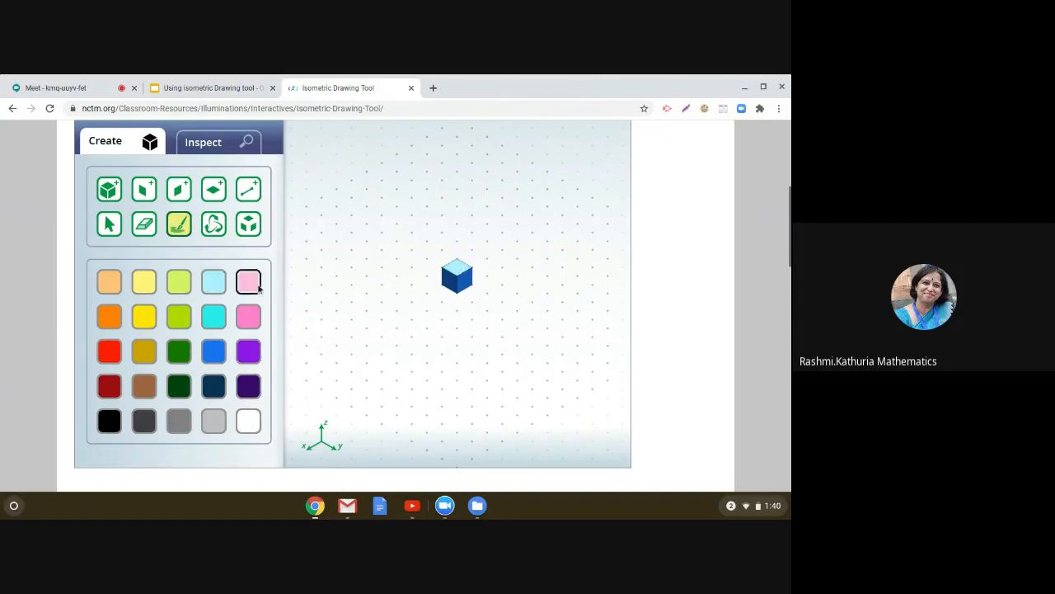
pyautogui.click(466, 288)
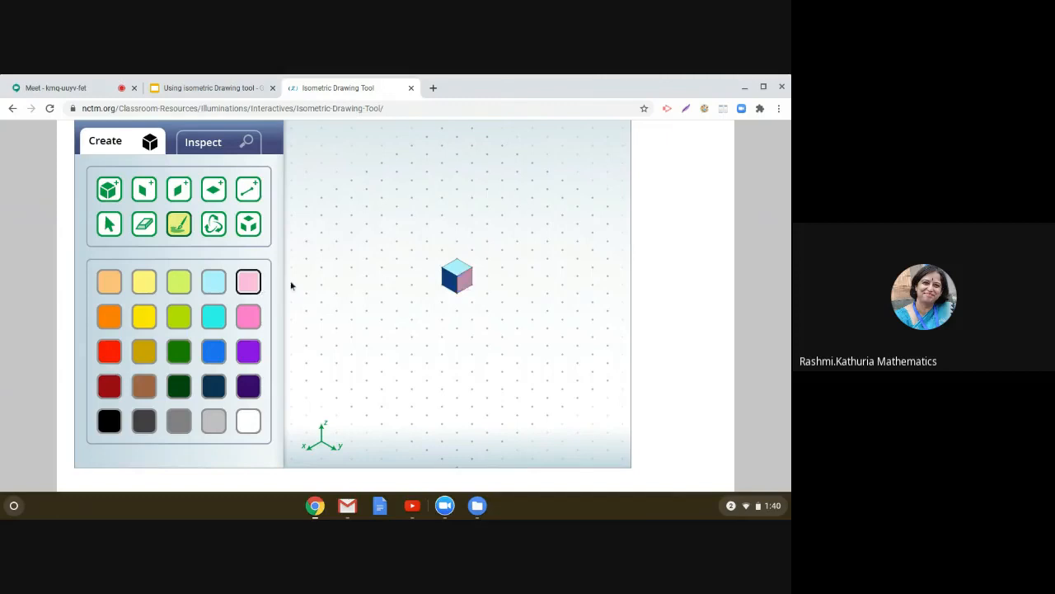
# Step: Rotate the cube with the Rotate tool to show its other faces
pyautogui.click(216, 228)
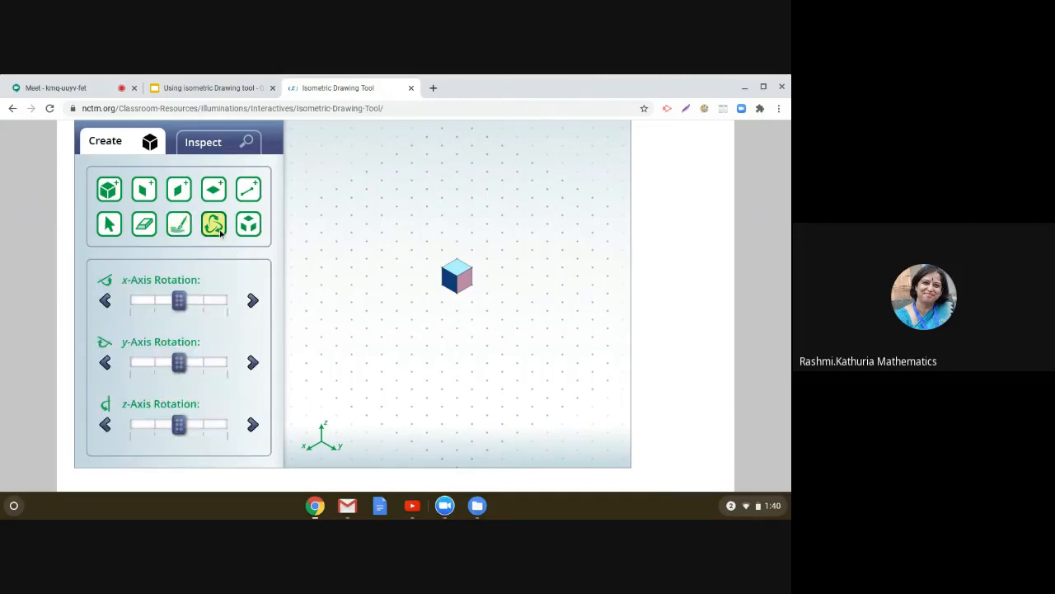
pyautogui.moveTo(464, 282); pyautogui.dragTo(541, 391)
# Step: Paint the visible cube faces green on top, red on the right and yellow on the left
pyautogui.click(180, 226)
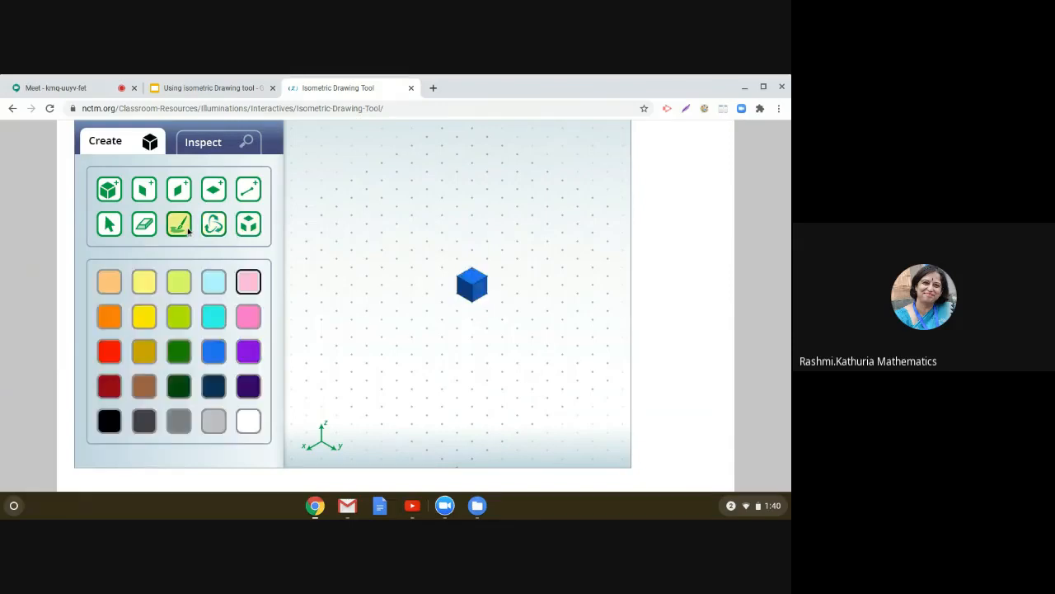
pyautogui.click(179, 351)
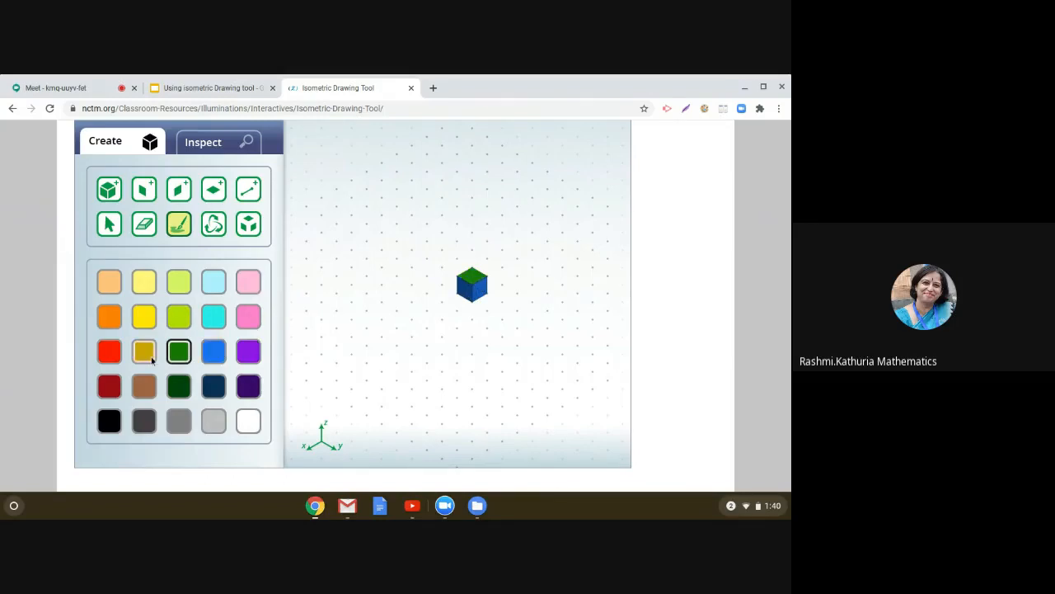
pyautogui.click(118, 356)
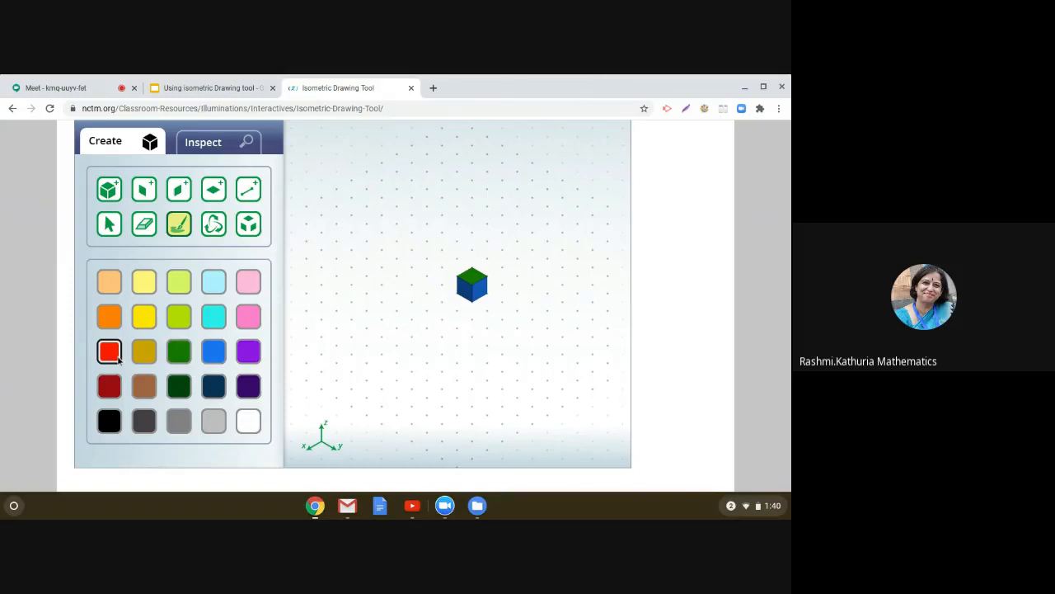
pyautogui.click(482, 292)
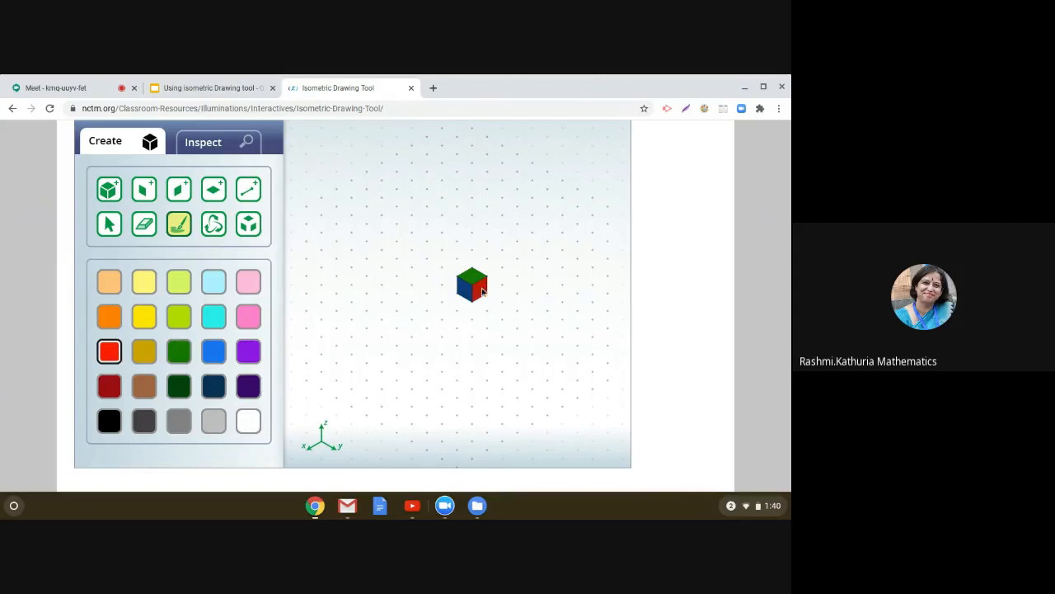
pyautogui.click(144, 318)
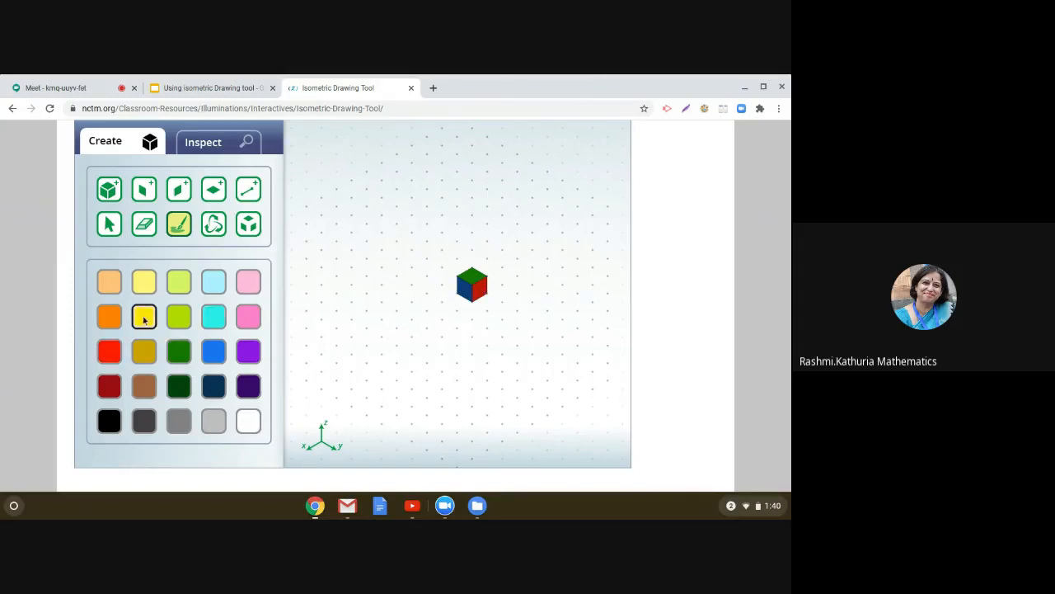
pyautogui.click(464, 291)
# Step: Rotate the painted cube again with the Rotate tool
pyautogui.click(216, 228)
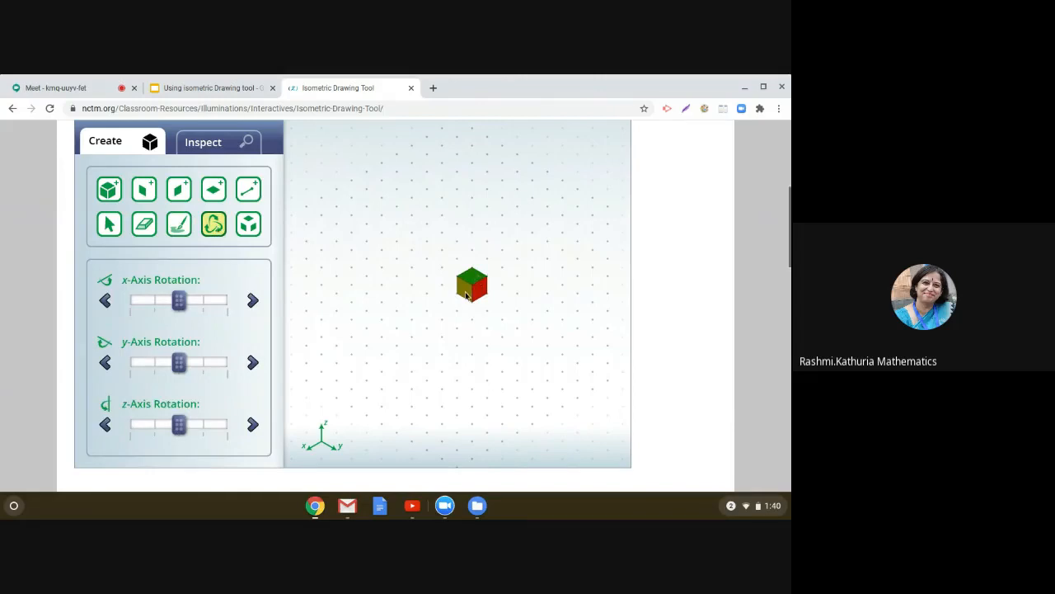
pyautogui.moveTo(474, 279); pyautogui.dragTo(509, 379)
# Step: Reload the drawing tool page to clear the grid
pyautogui.click(422, 109)
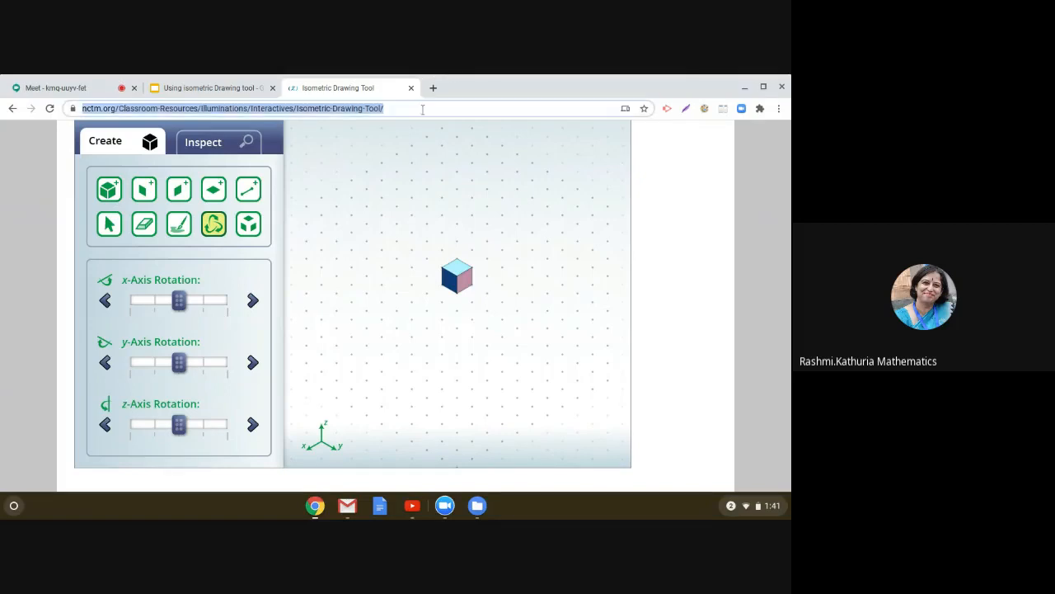
pyautogui.click(423, 109)
pyautogui.press('Return')
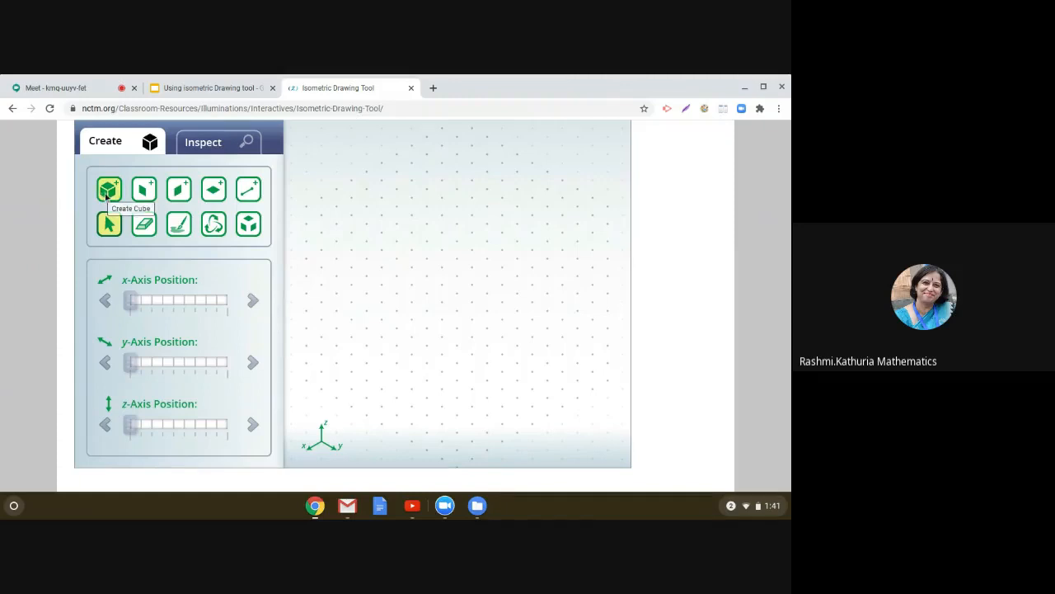
# Step: Place light orange cubes to build a two-cube row and a five-cube vertical column on the grid
pyautogui.click(108, 192)
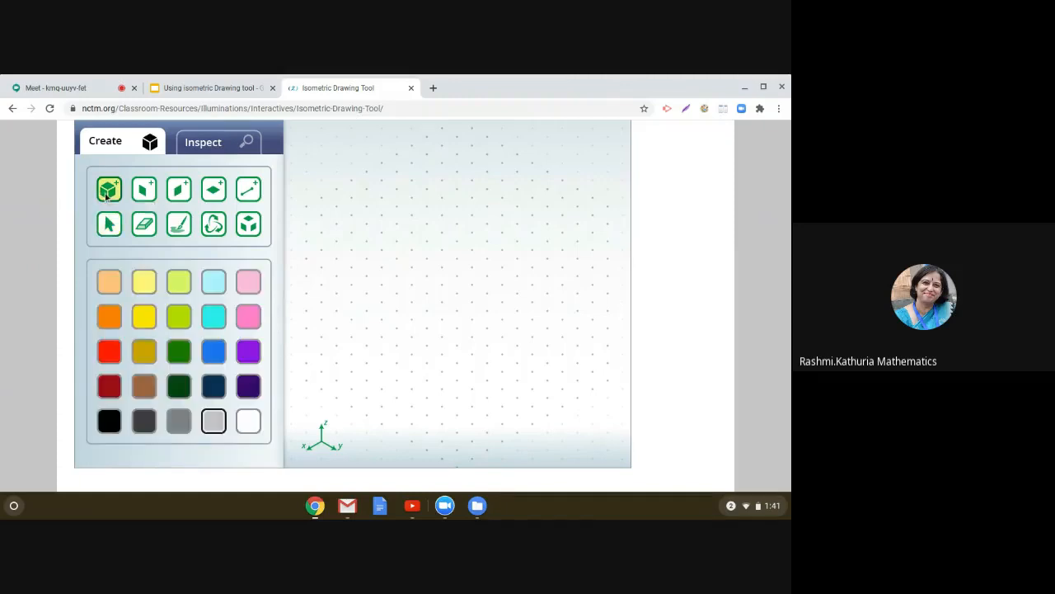
pyautogui.click(107, 282)
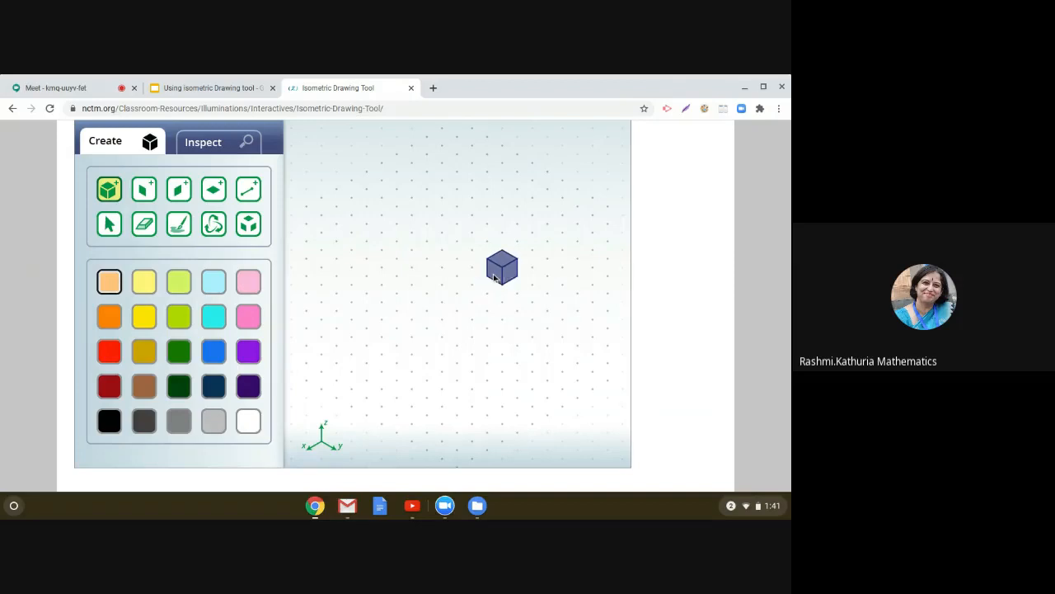
pyautogui.click(490, 283)
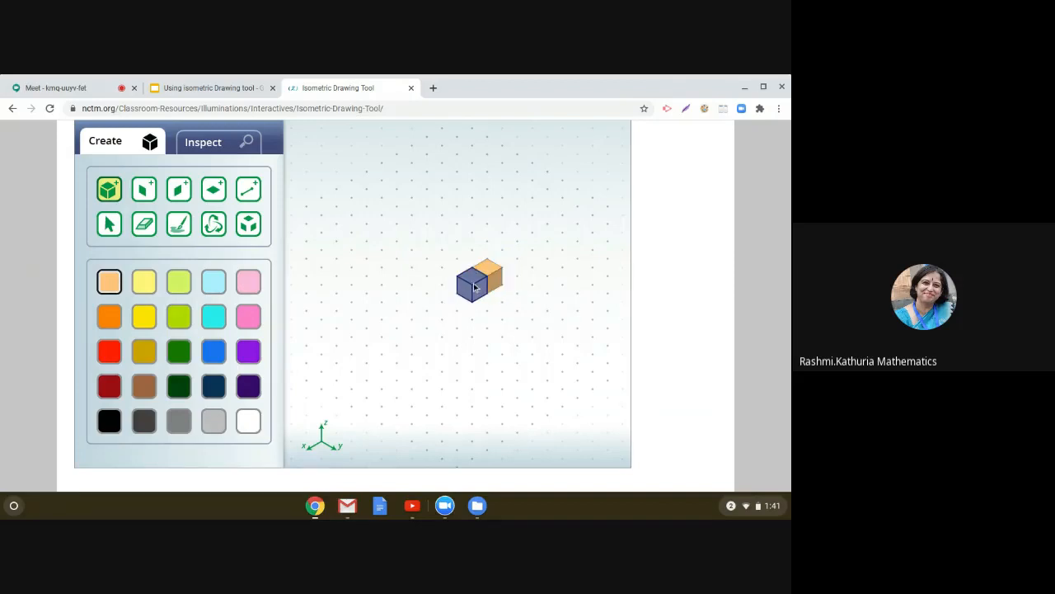
pyautogui.moveTo(474, 287); pyautogui.dragTo(387, 324)
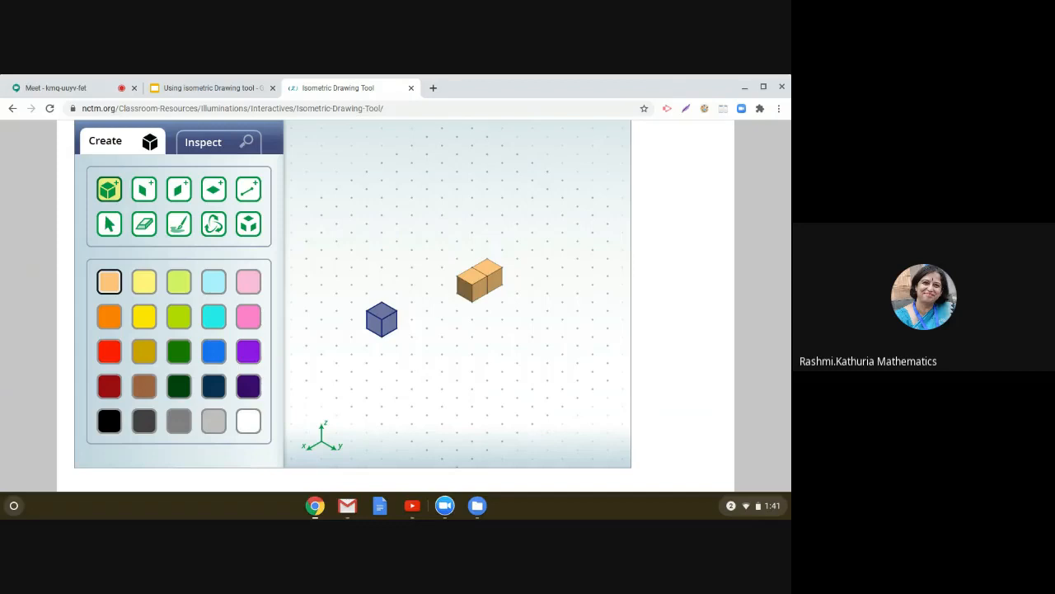
pyautogui.moveTo(382, 320); pyautogui.dragTo(472, 372)
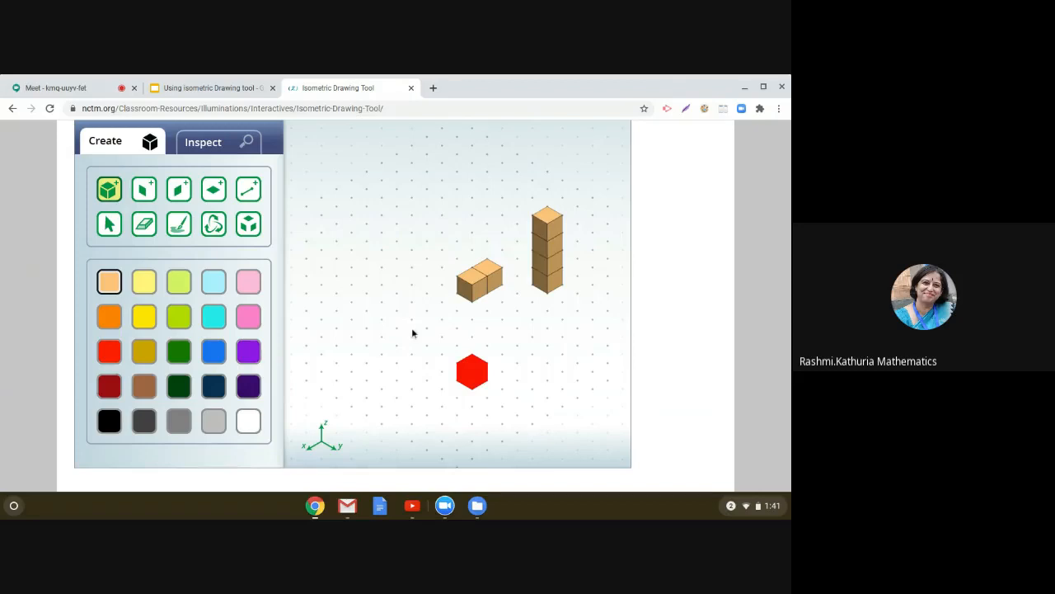
# Step: Reload the drawing tool page to clear the grid again
pyautogui.click(413, 108)
pyautogui.click(413, 113)
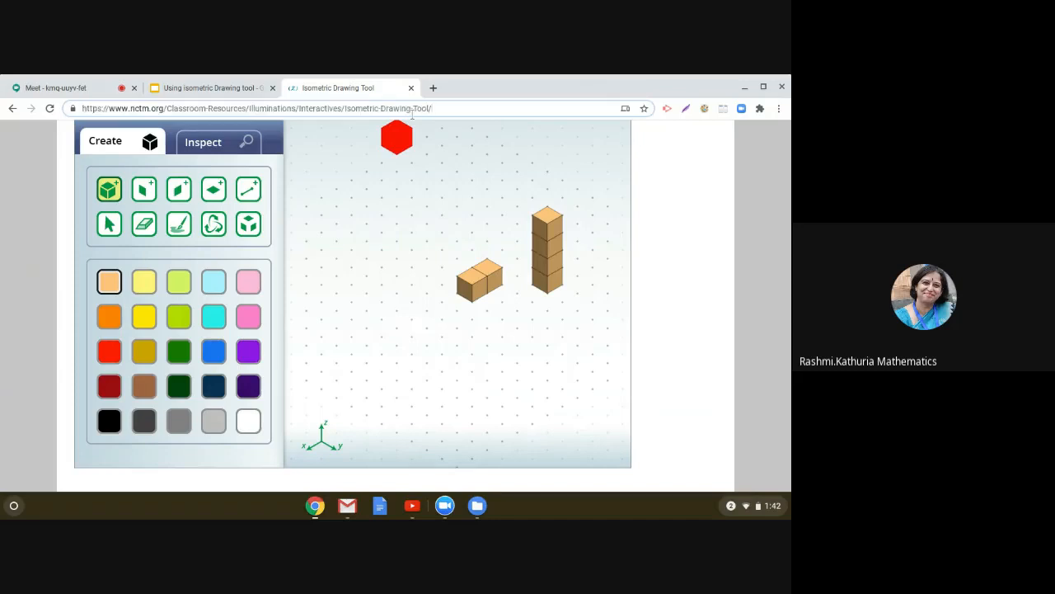
pyautogui.press('Return')
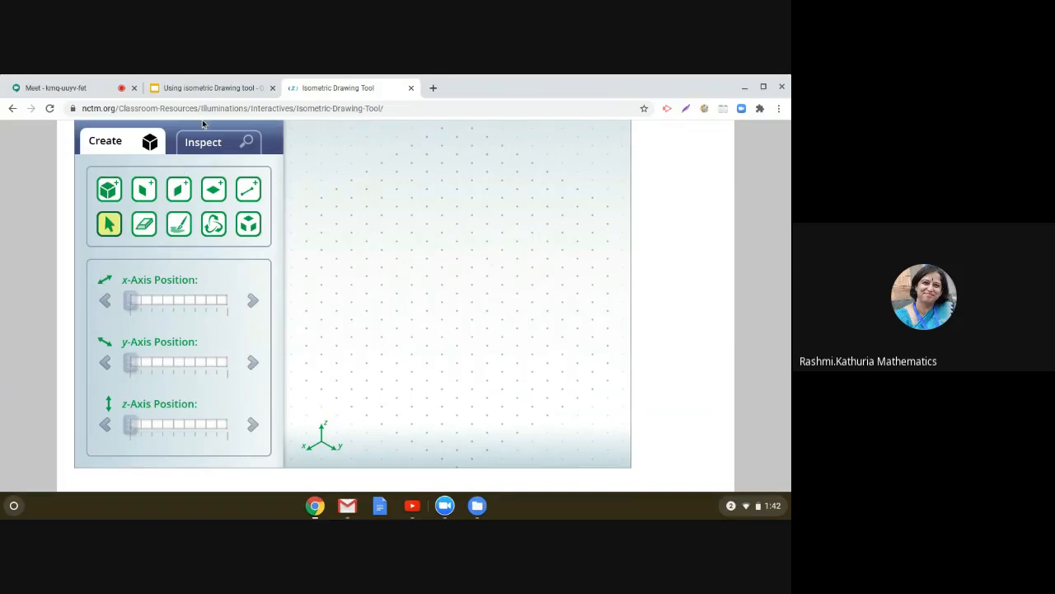
# Step: Open Google Drive in a new browser tab through the Google apps launcher
pyautogui.click(433, 88)
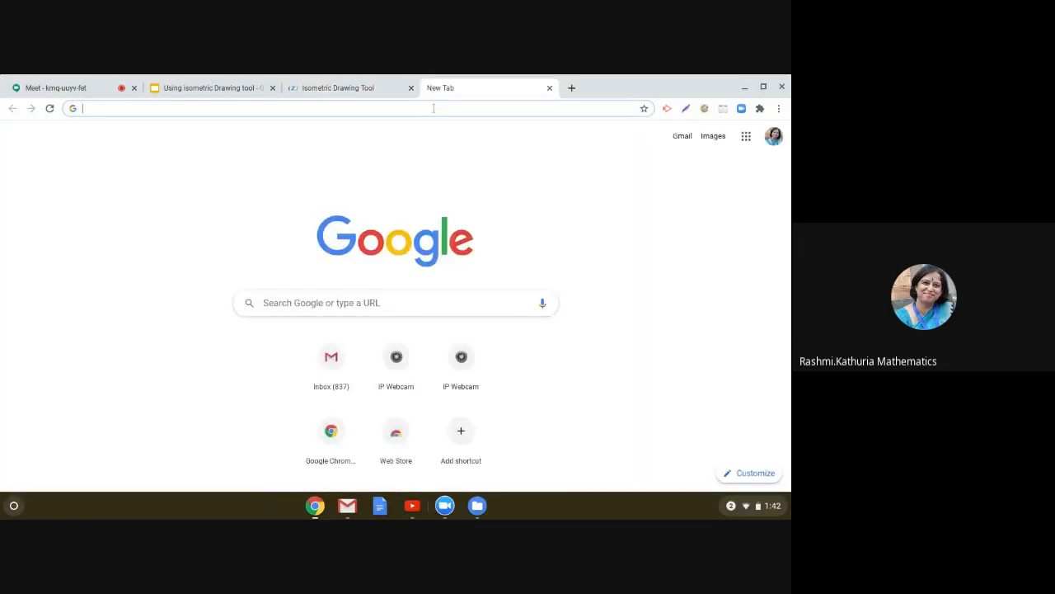
pyautogui.click(746, 138)
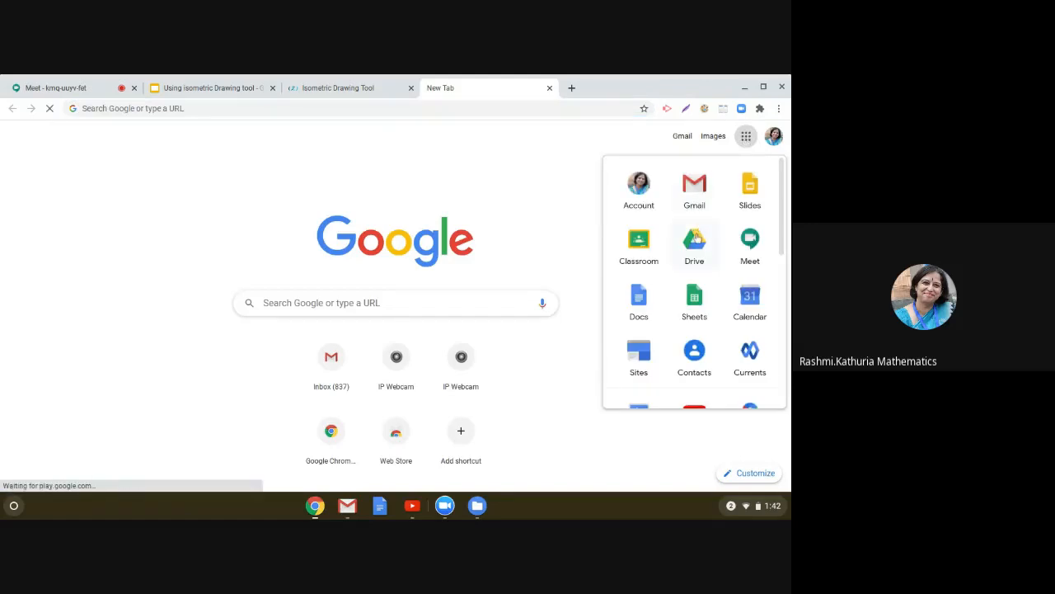
pyautogui.click(695, 240)
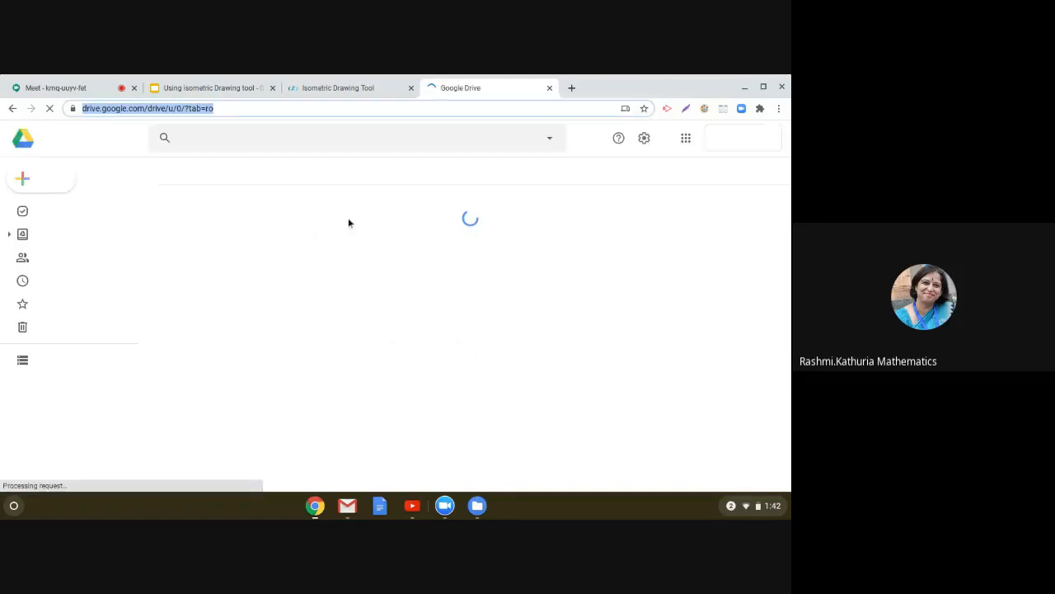
# Step: Create a new blank Google Docs document from Google Drive
pyautogui.click(51, 179)
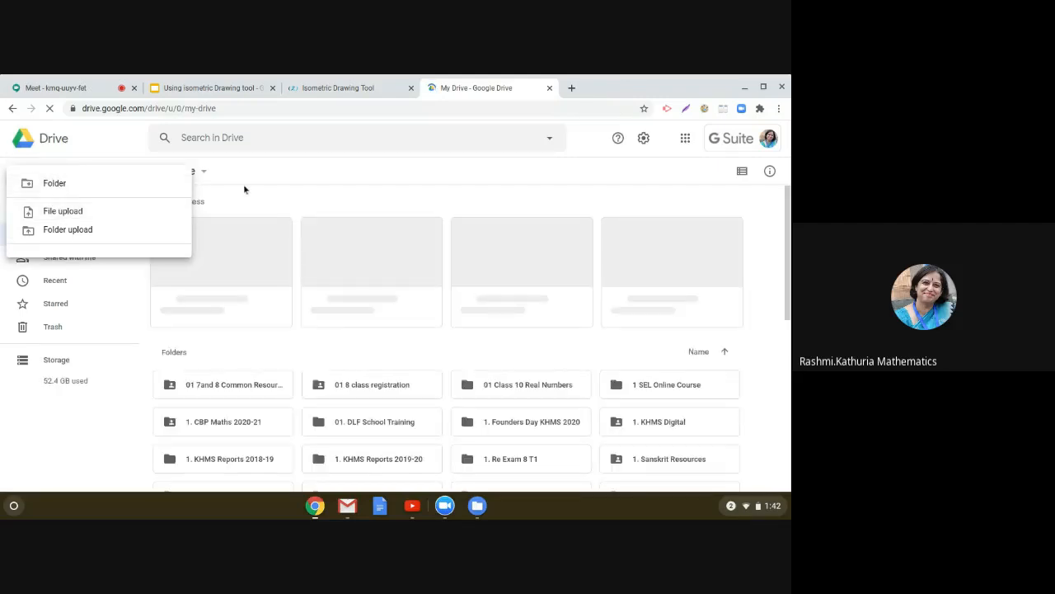
pyautogui.click(244, 189)
pyautogui.click(51, 180)
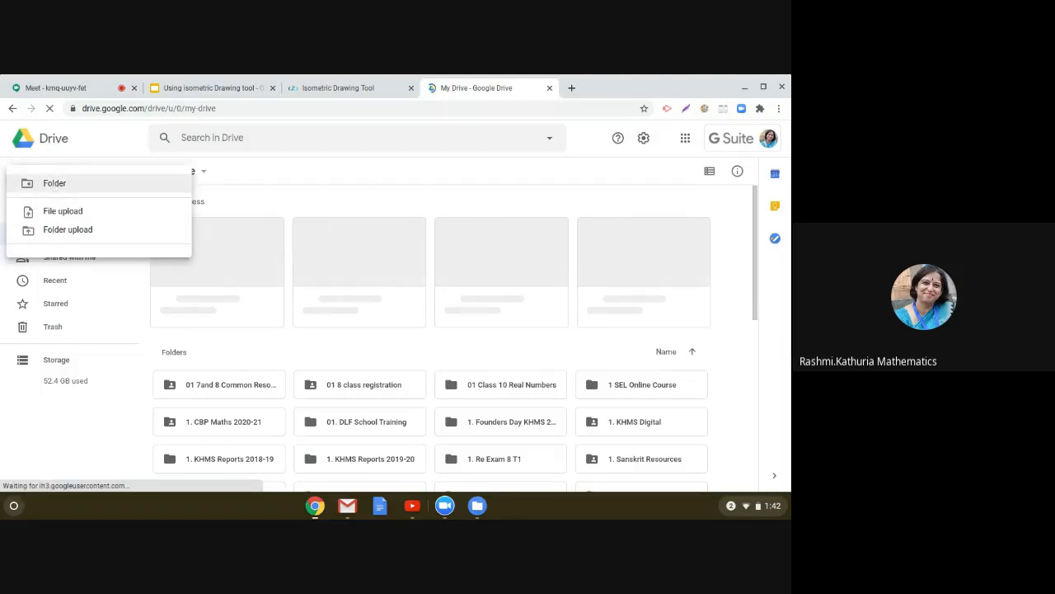
pyautogui.click(329, 186)
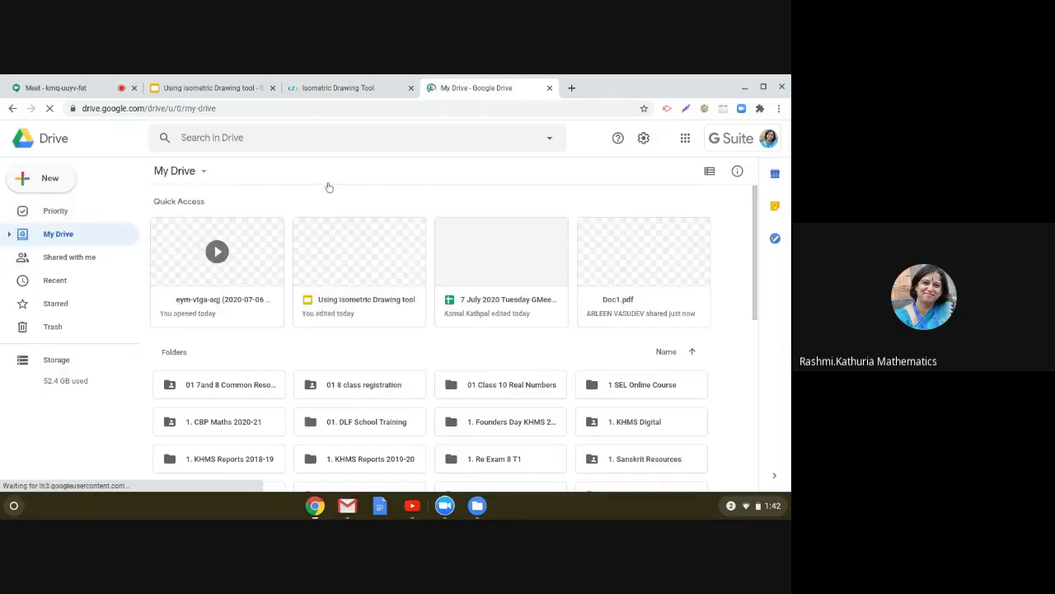
pyautogui.click(30, 183)
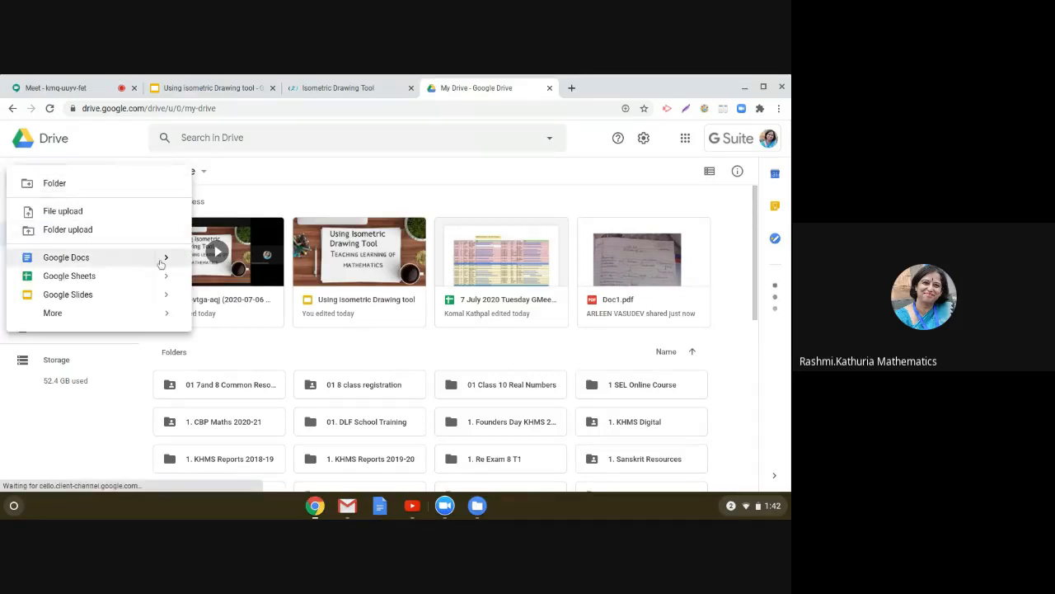
pyautogui.moveTo(168, 262)
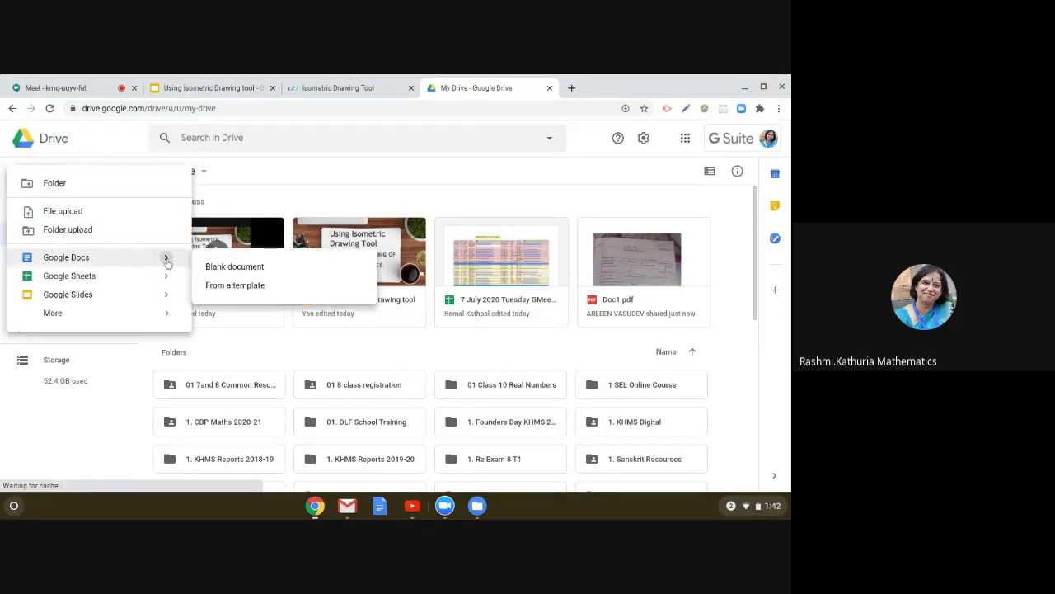
pyautogui.click(211, 269)
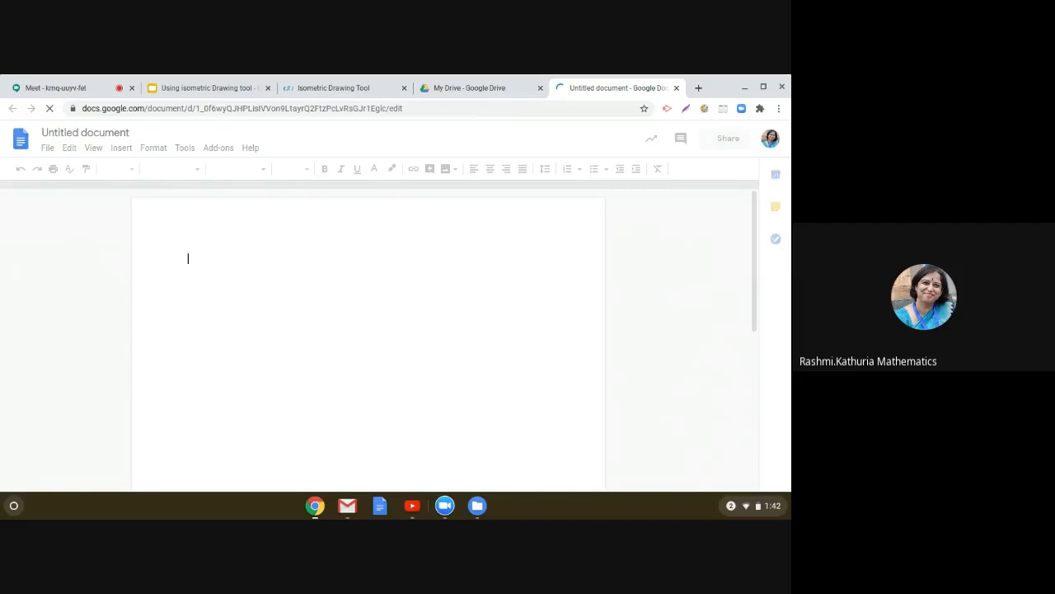
pyautogui.press('super')
pyautogui.write('creat')
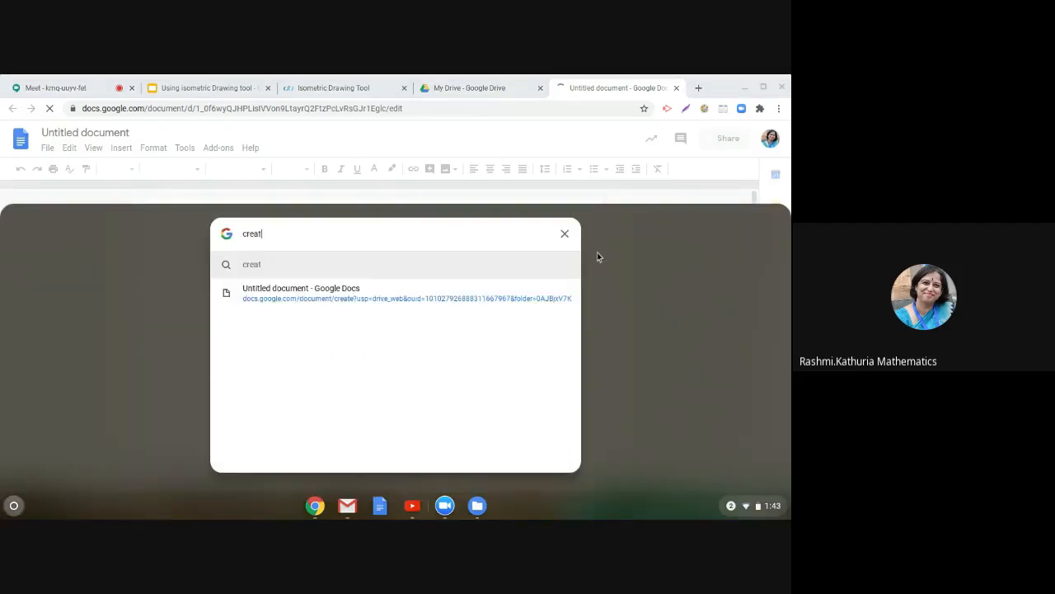
pyautogui.click(564, 233)
pyautogui.click(464, 239)
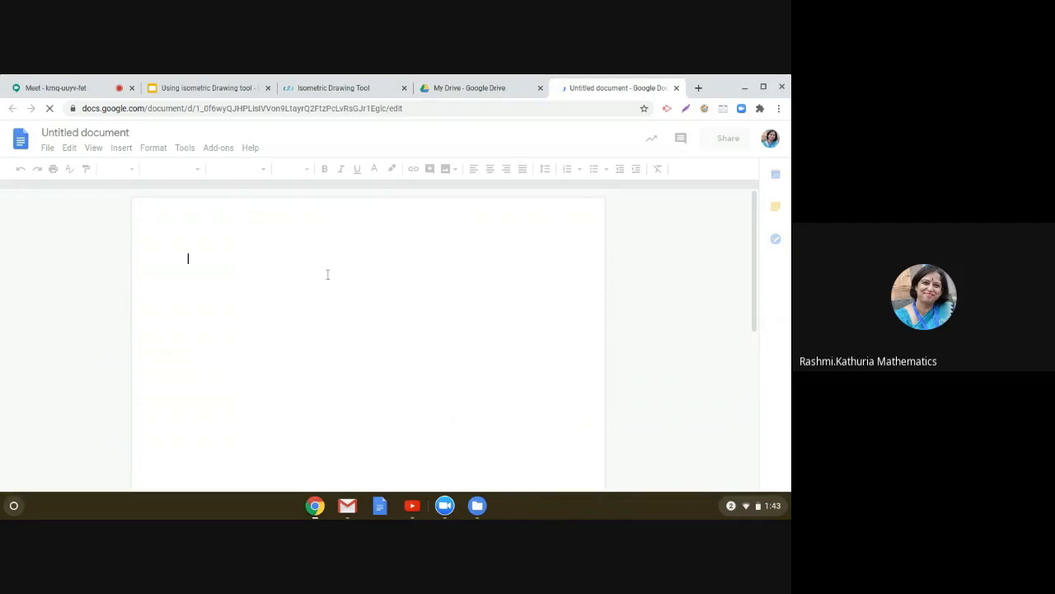
# Step: Type the heading Creating cubes and cuboids and use it as the document title
pyautogui.write('Creating ')
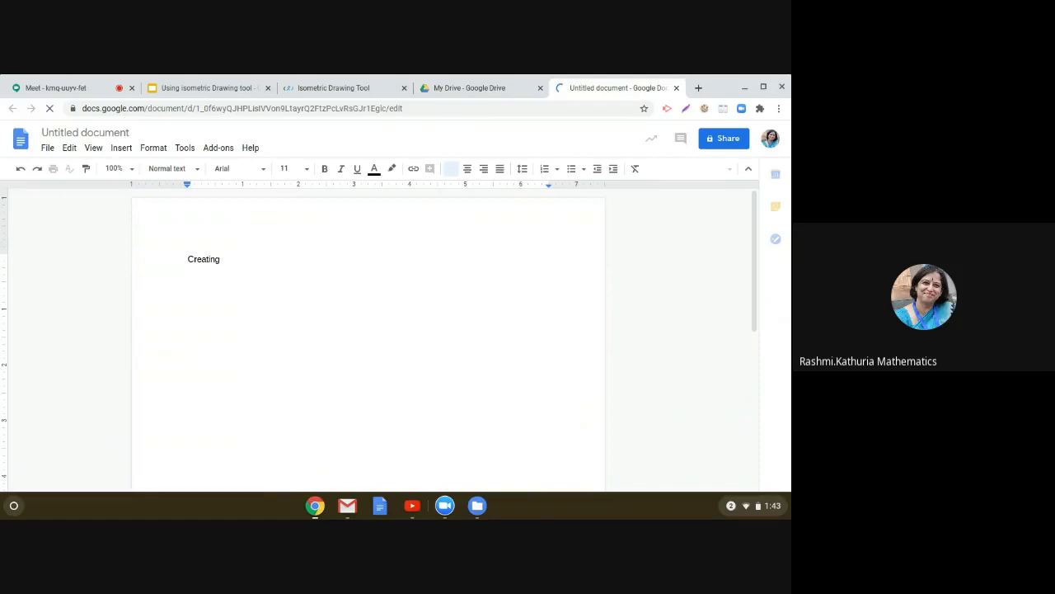
pyautogui.write('cubes ')
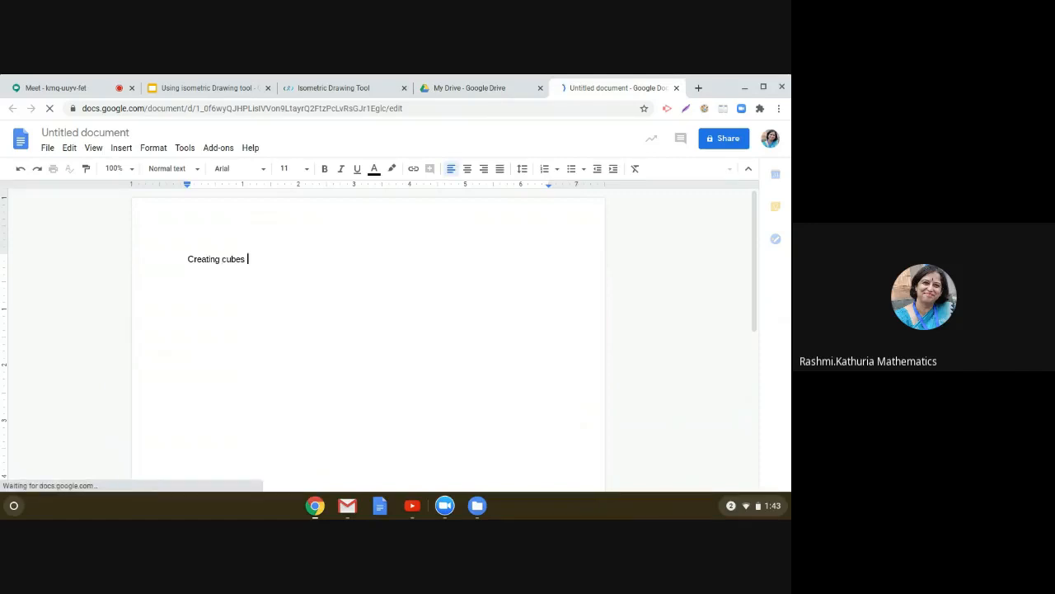
pyautogui.write('and cubi')
pyautogui.write('ids')
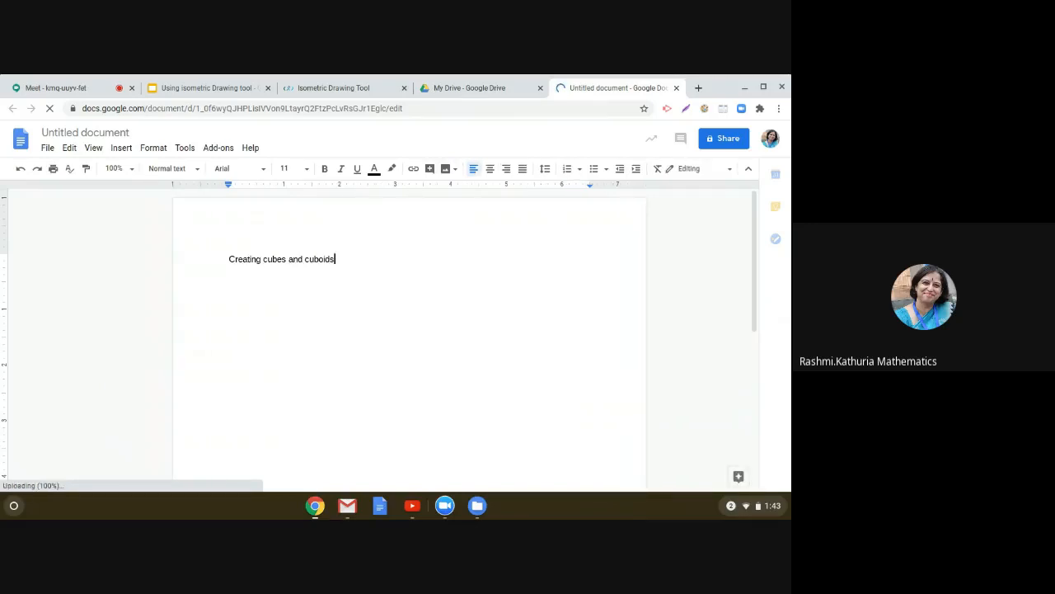
pyautogui.click(101, 136)
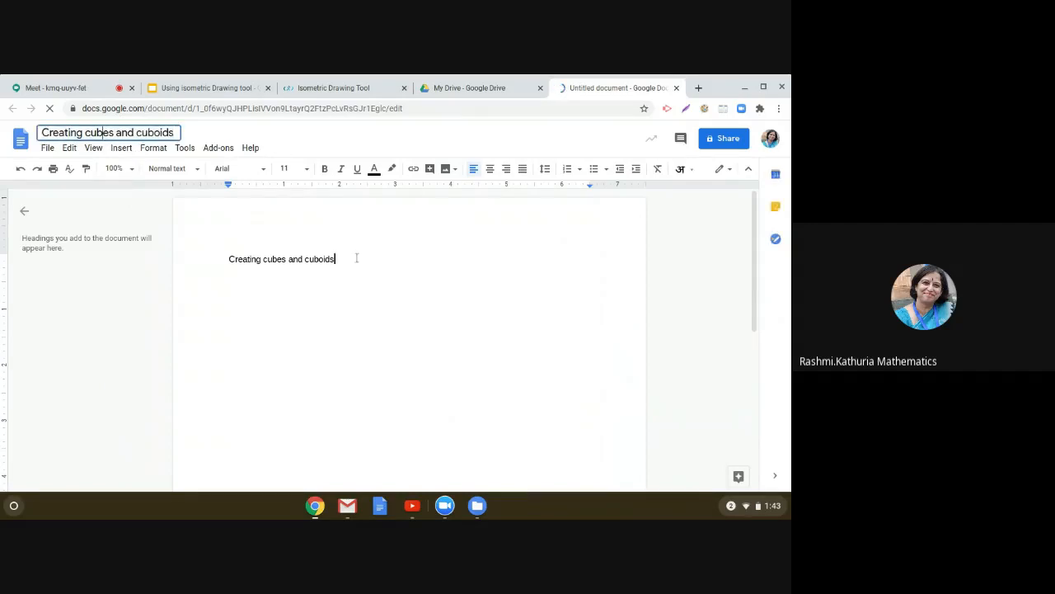
pyautogui.press('Return')
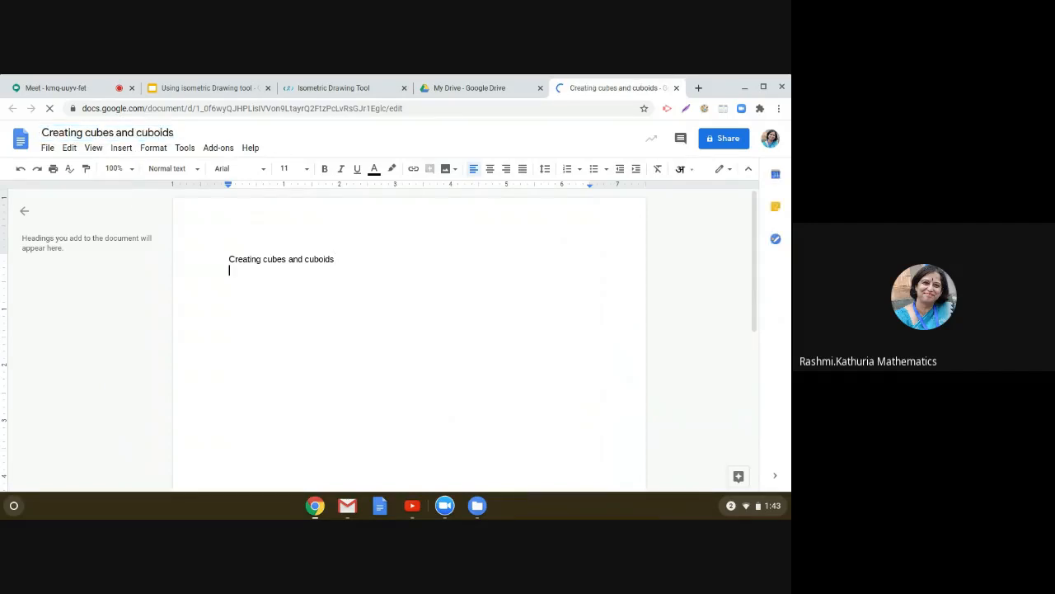
# Step: Start a numbered list with item 1 reading Draw a cuboid of dimension 3x2x1
pyautogui.press('Return')
pyautogui.write('1. ')
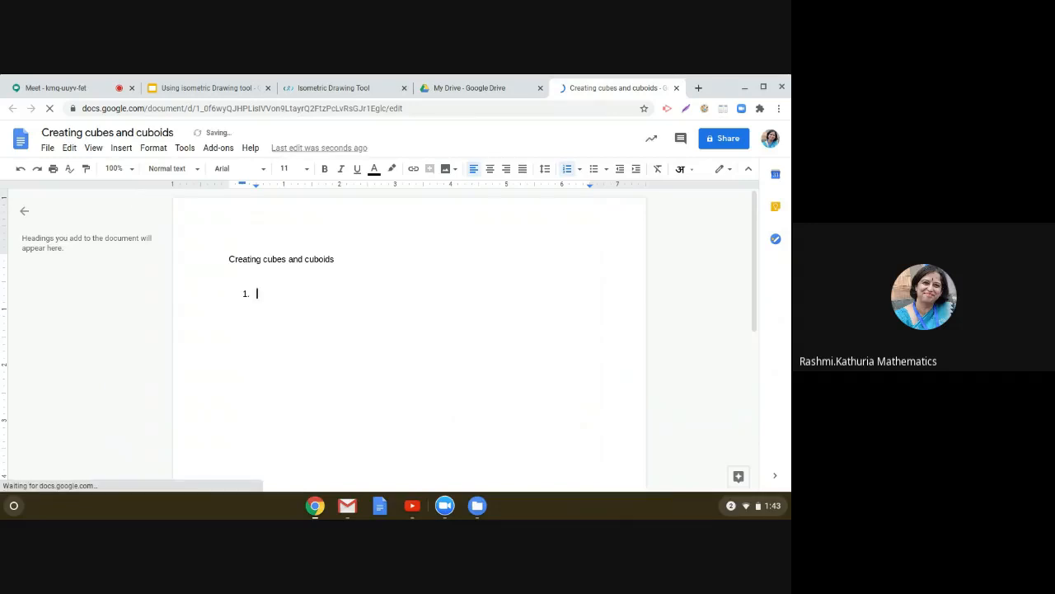
pyautogui.write('Dra')
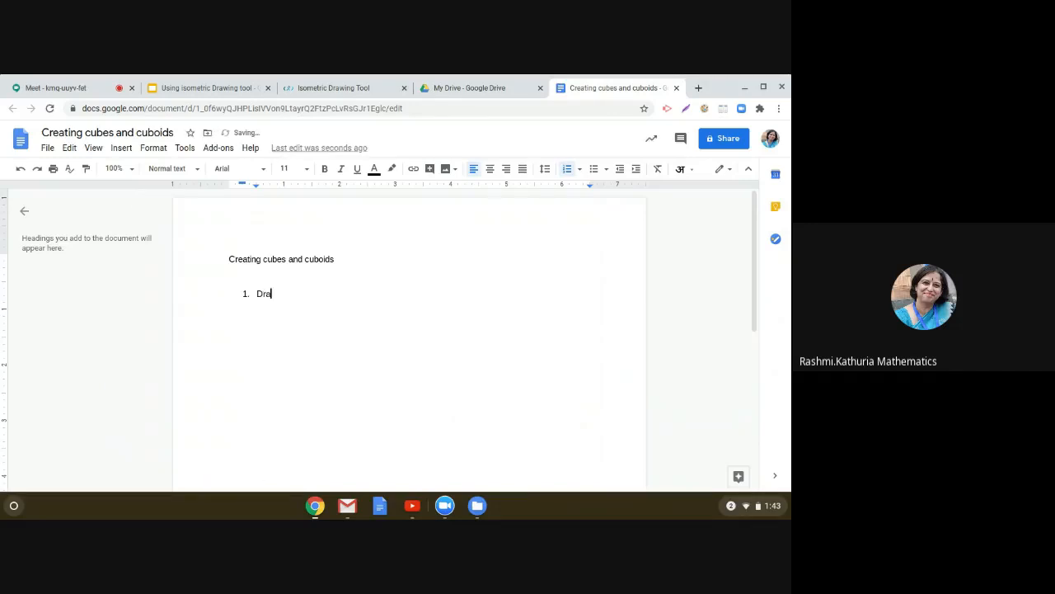
pyautogui.write('w a cuboid of dimension 3x2x1')
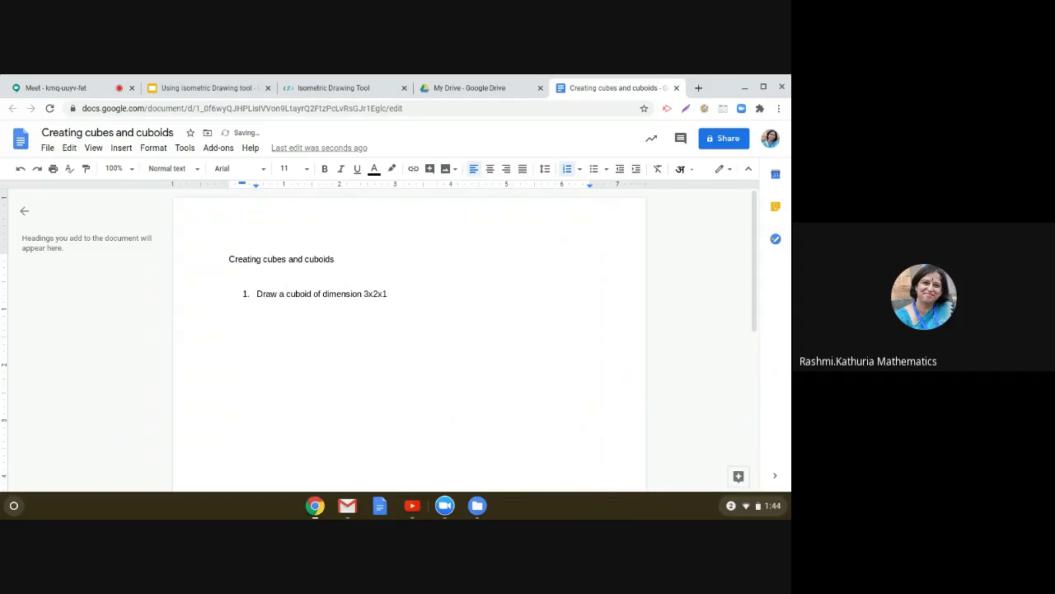
pyautogui.press('Return')
# Step: Switch to the Isometric Drawing Tool and build a 3x2x1 cuboid from orange cubes
pyautogui.click(329, 91)
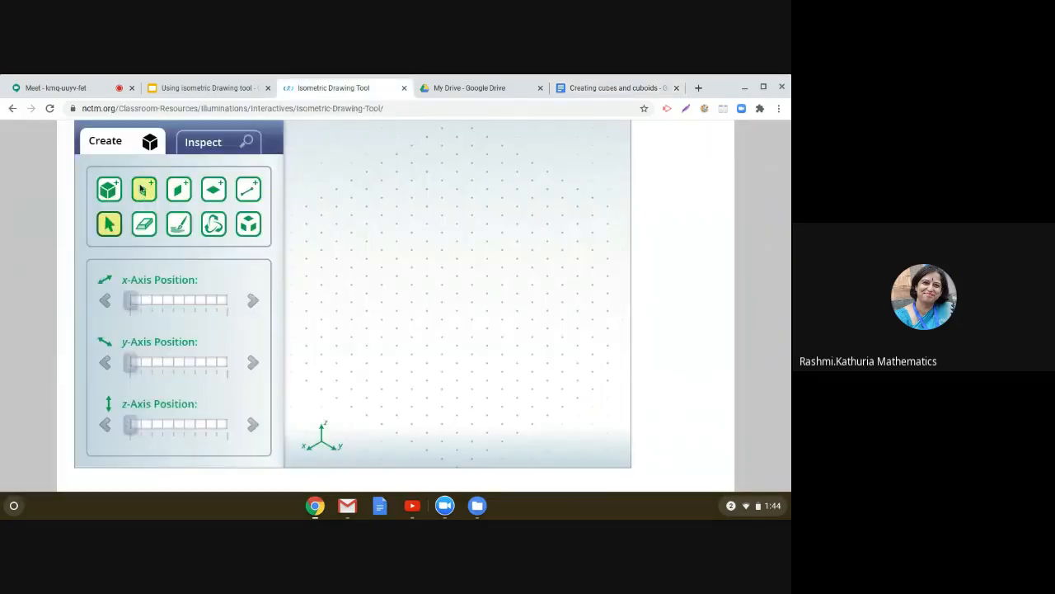
pyautogui.click(112, 188)
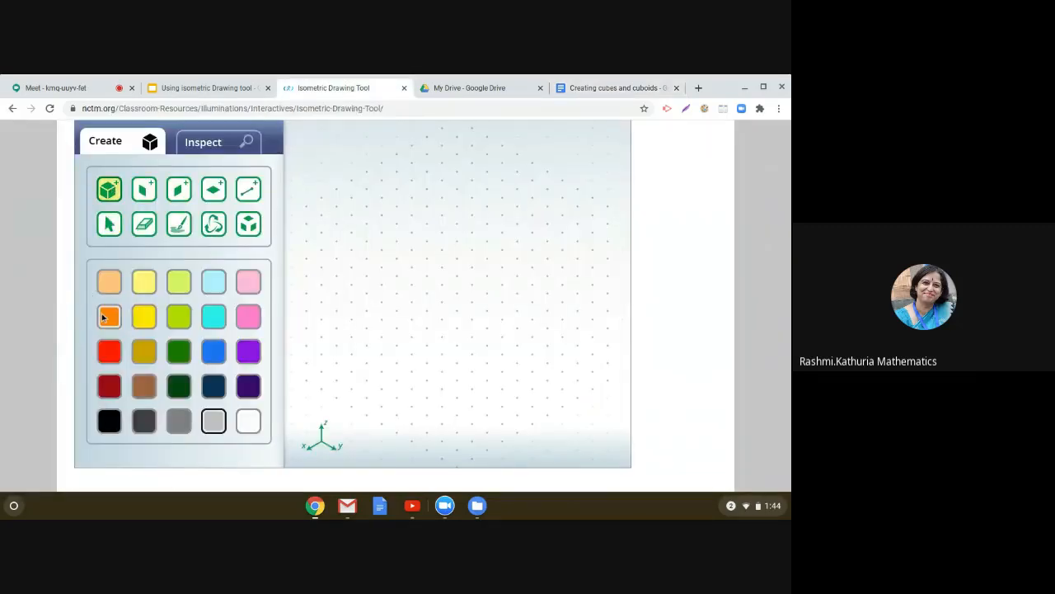
pyautogui.click(104, 318)
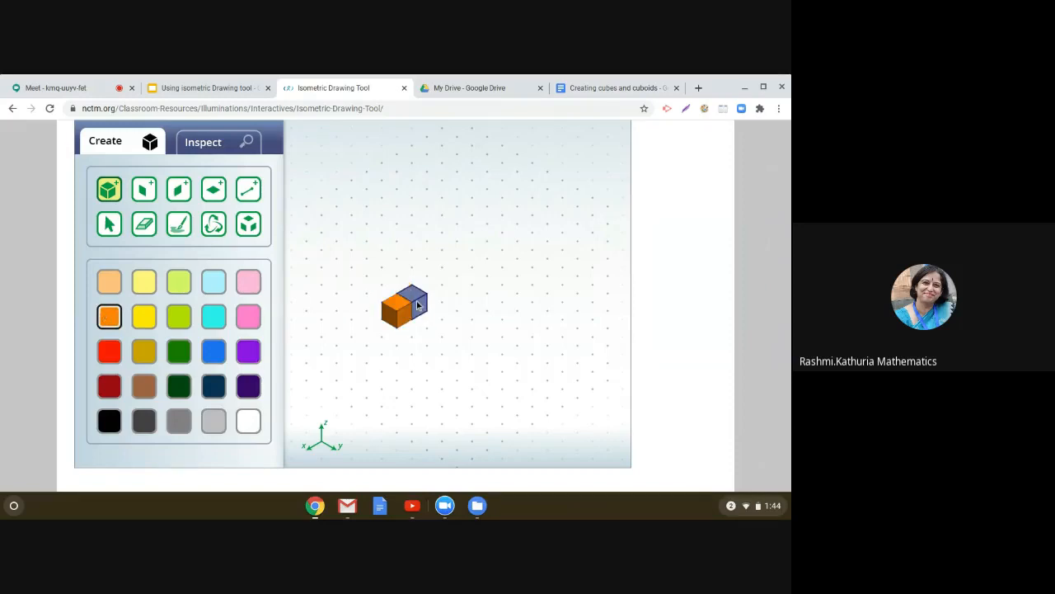
pyautogui.click(411, 308)
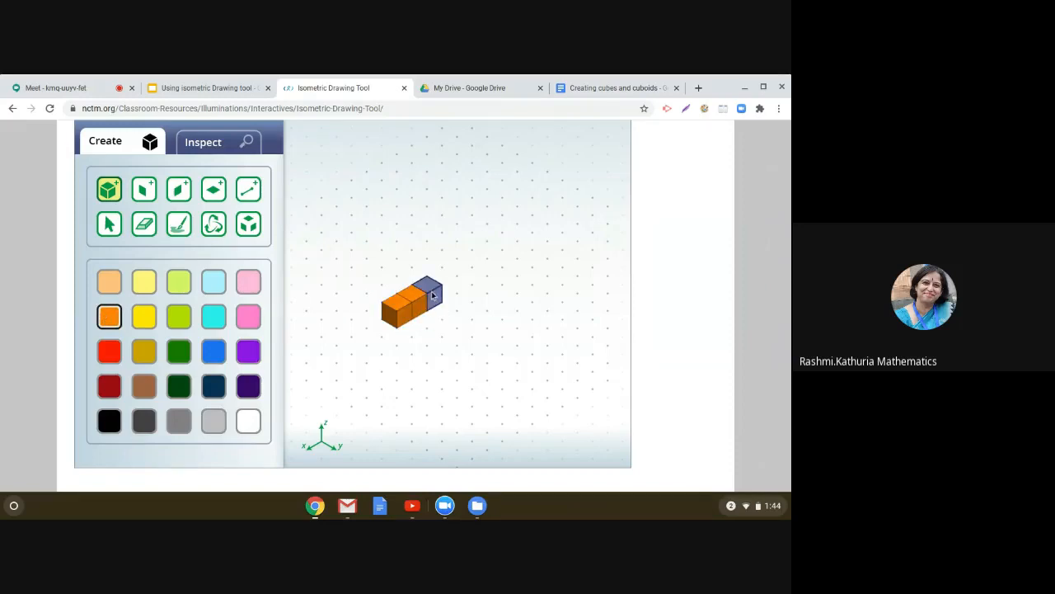
pyautogui.click(431, 295)
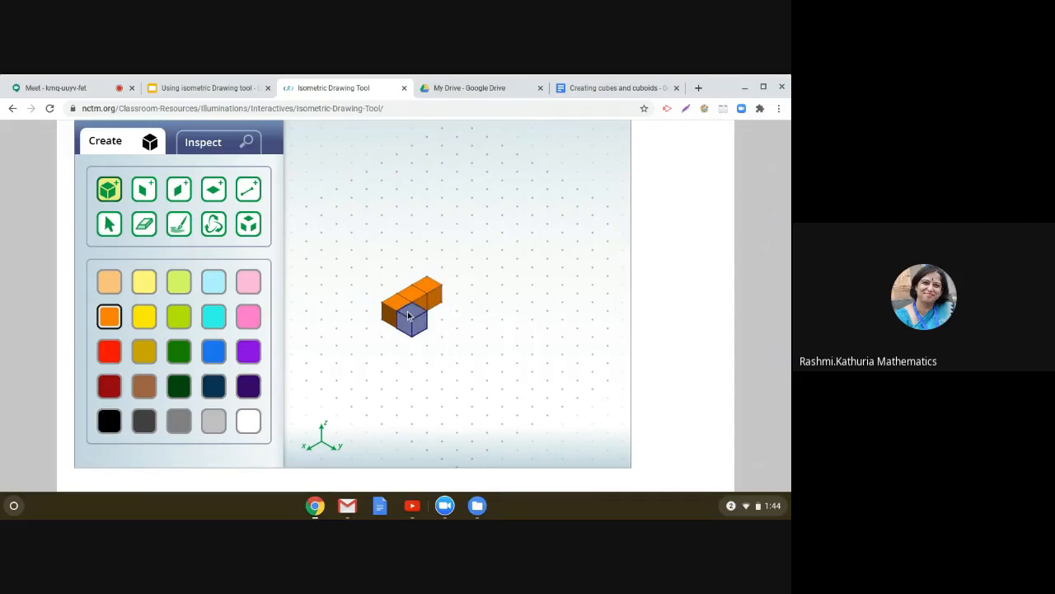
pyautogui.click(420, 315)
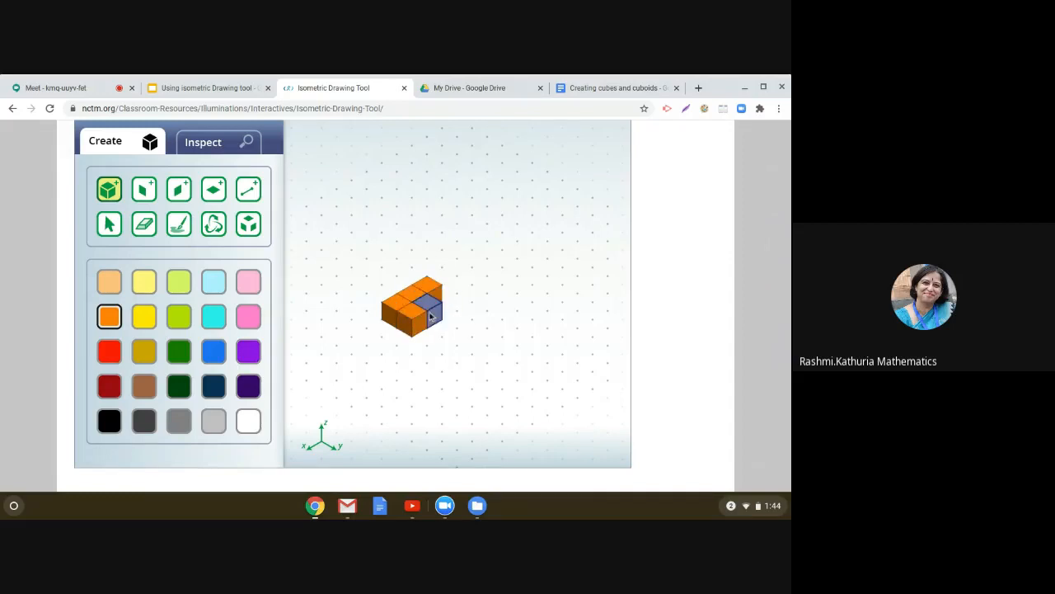
pyautogui.click(434, 308)
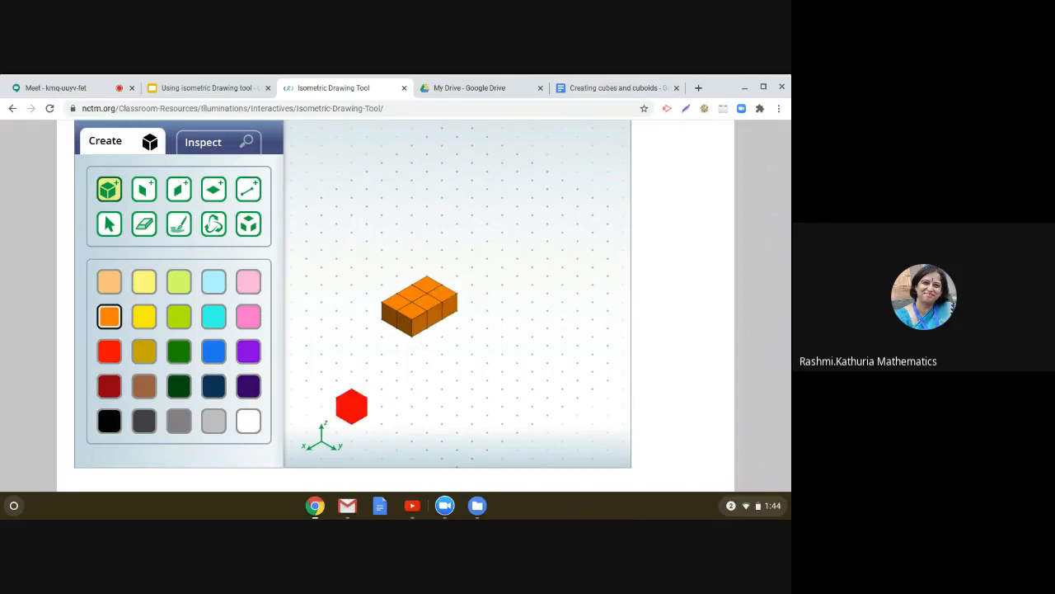
# Step: Capture the area around the cuboid with the Lightshot screenshot extension and copy it
pyautogui.click(686, 110)
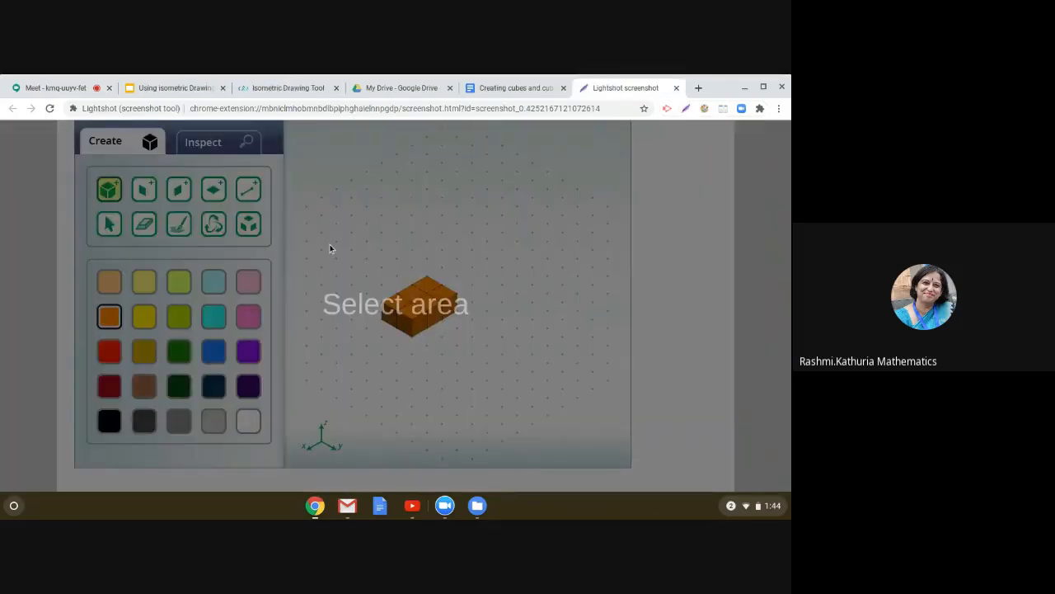
pyautogui.moveTo(336, 247); pyautogui.dragTo(506, 368)
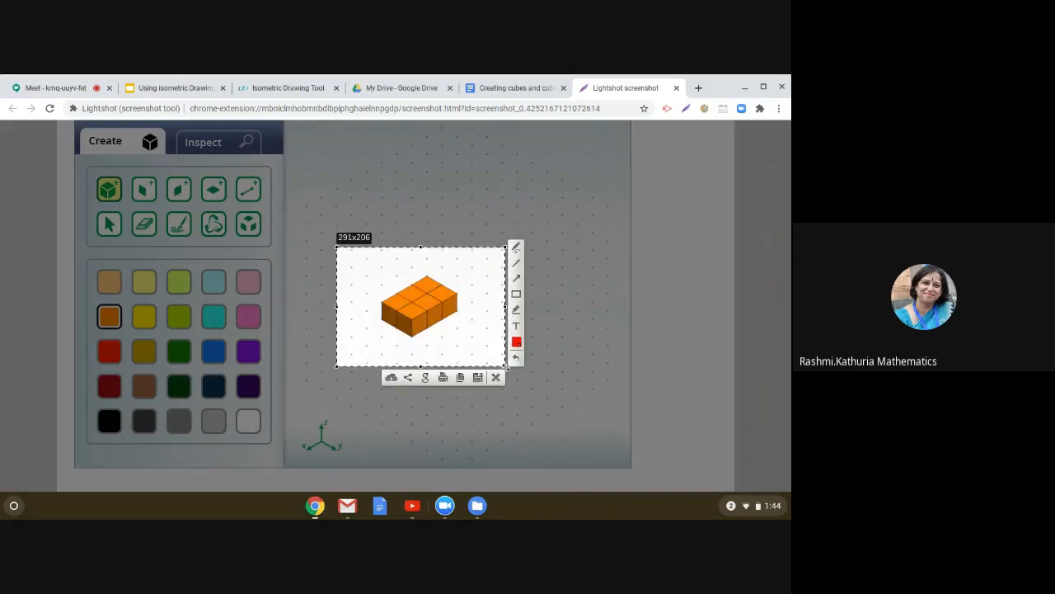
pyautogui.click(461, 376)
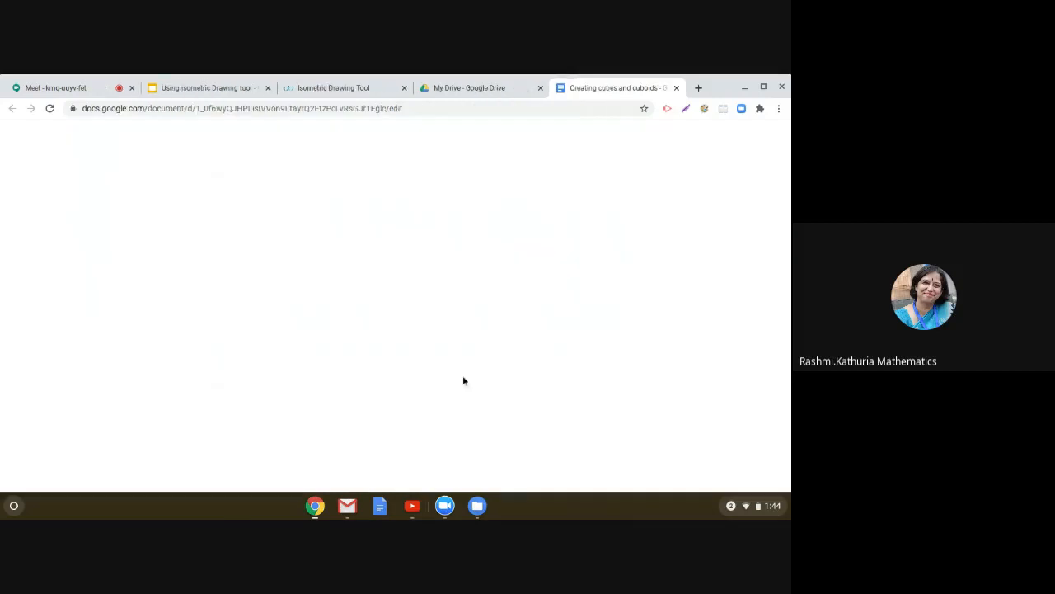
# Step: Add an Example line under list item 1 and paste the cuboid screenshot there
pyautogui.click(400, 295)
pyautogui.press('Return')
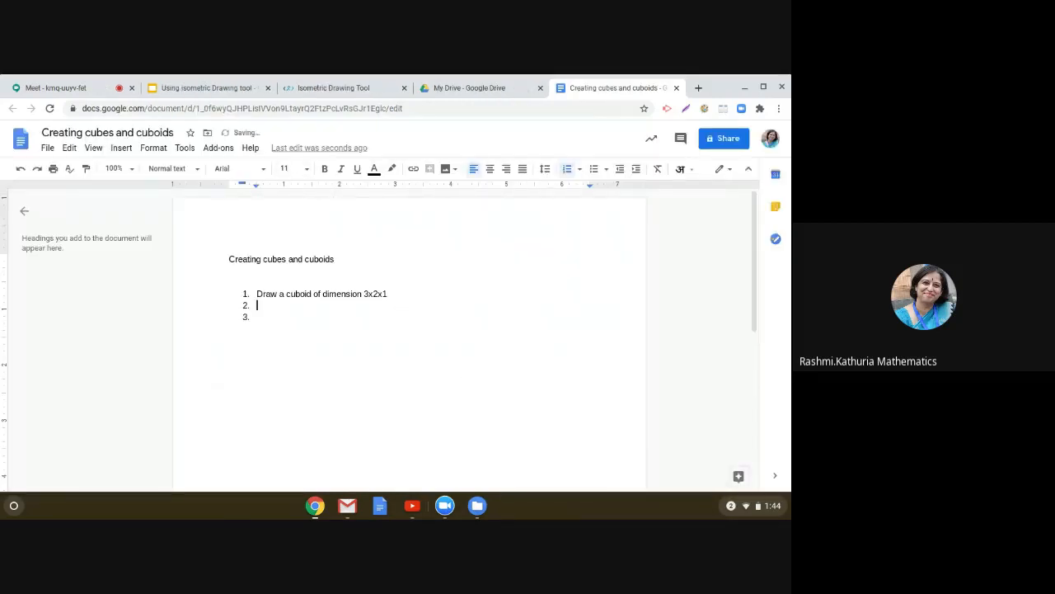
pyautogui.press('BackSpace')
pyautogui.write('Example')
pyautogui.hotkey('ctrl', 'v')
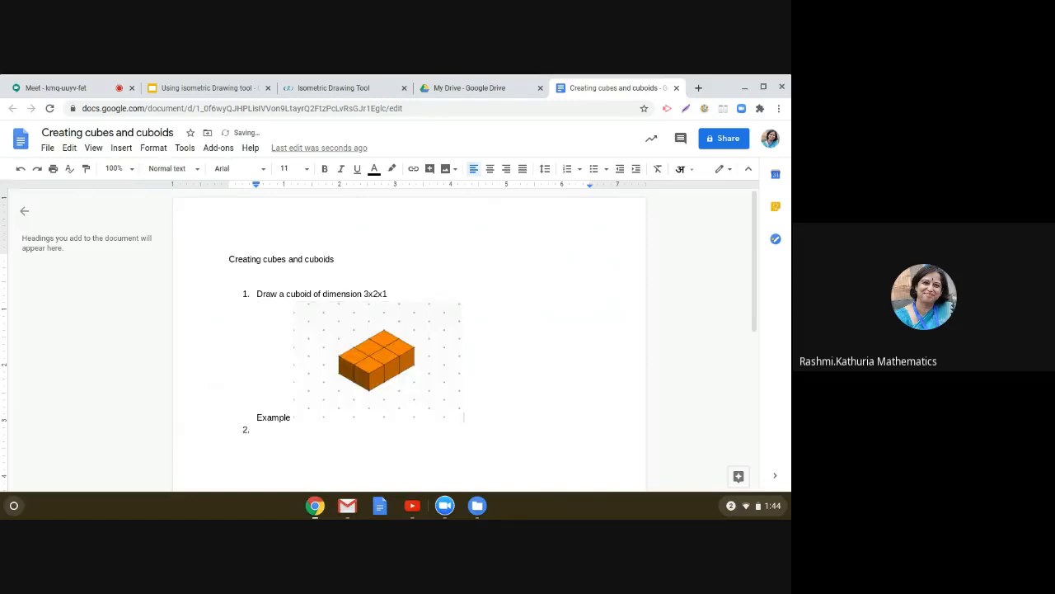
pyautogui.press('Return')
# Step: Type list item 2 reading Draw a cuboid of dimension 4x3x2 and open an unnumbered line below it
pyautogui.click(282, 444)
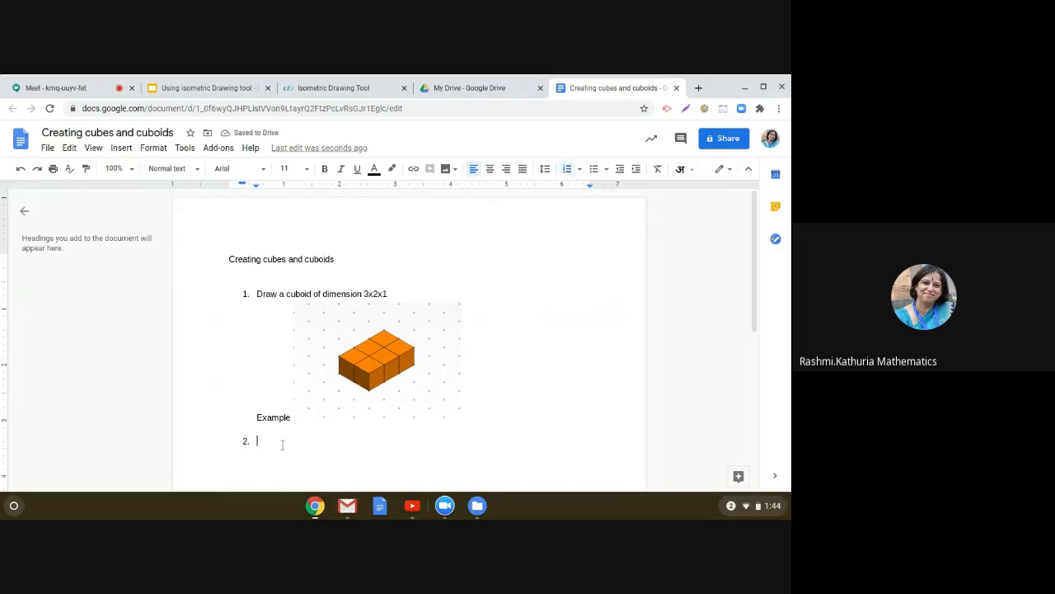
pyautogui.write('Draw a cuboid of d')
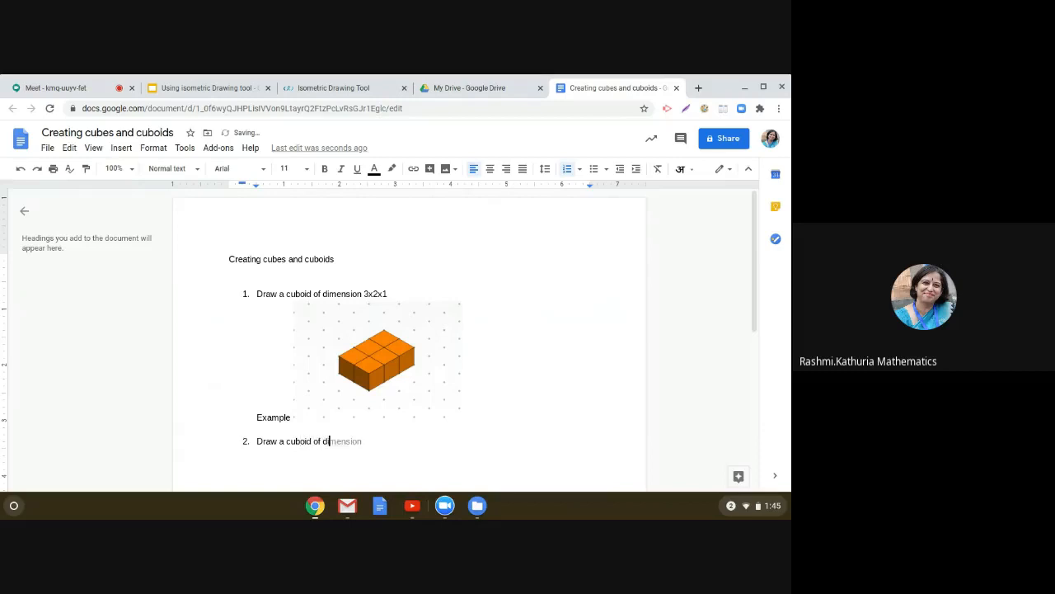
pyautogui.write('imension 4x3x2')
pyautogui.press('Return')
pyautogui.press('BackSpace')
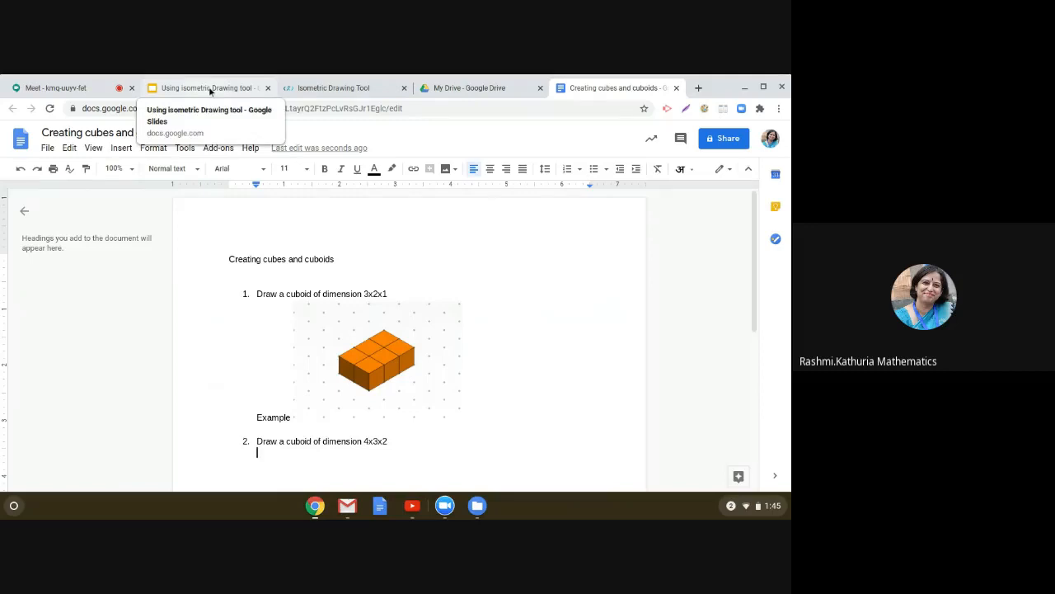
# Step: Return to the Isometric Drawing Tool and stack light yellow cubes on top of the orange cuboid
pyautogui.click(342, 88)
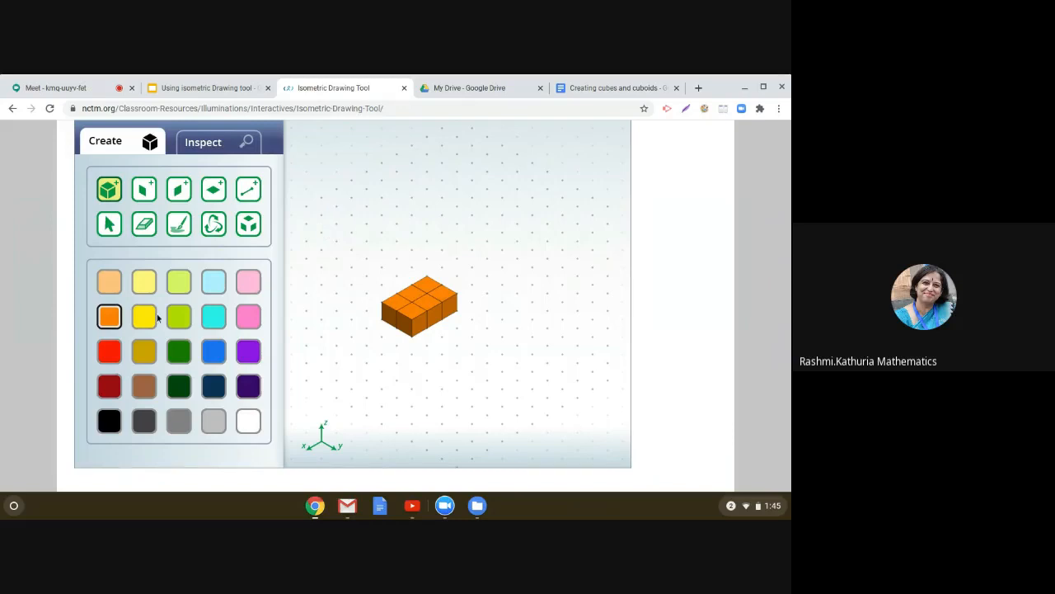
pyautogui.click(144, 281)
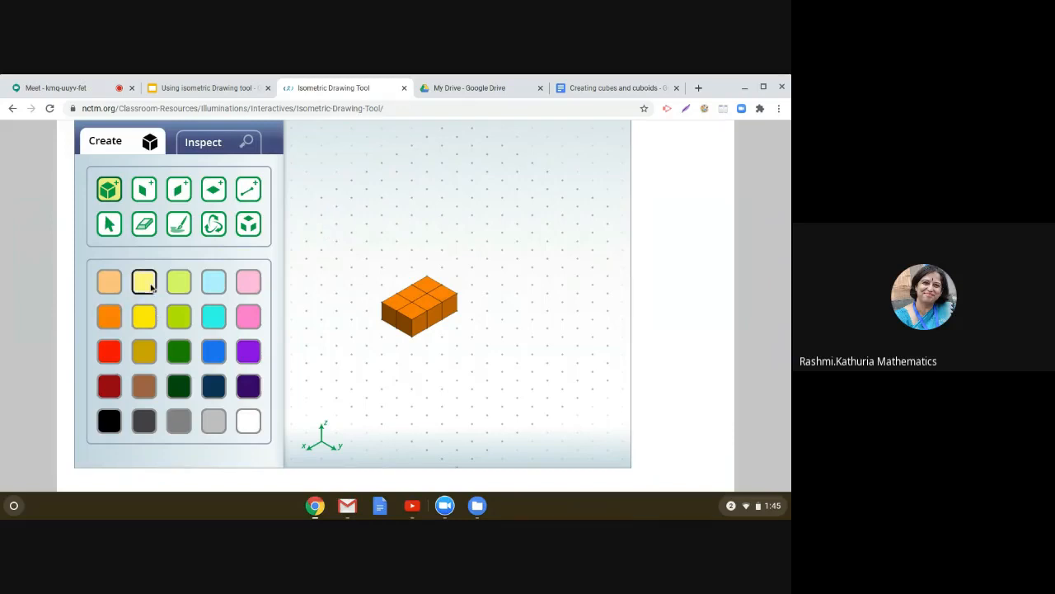
pyautogui.click(422, 286)
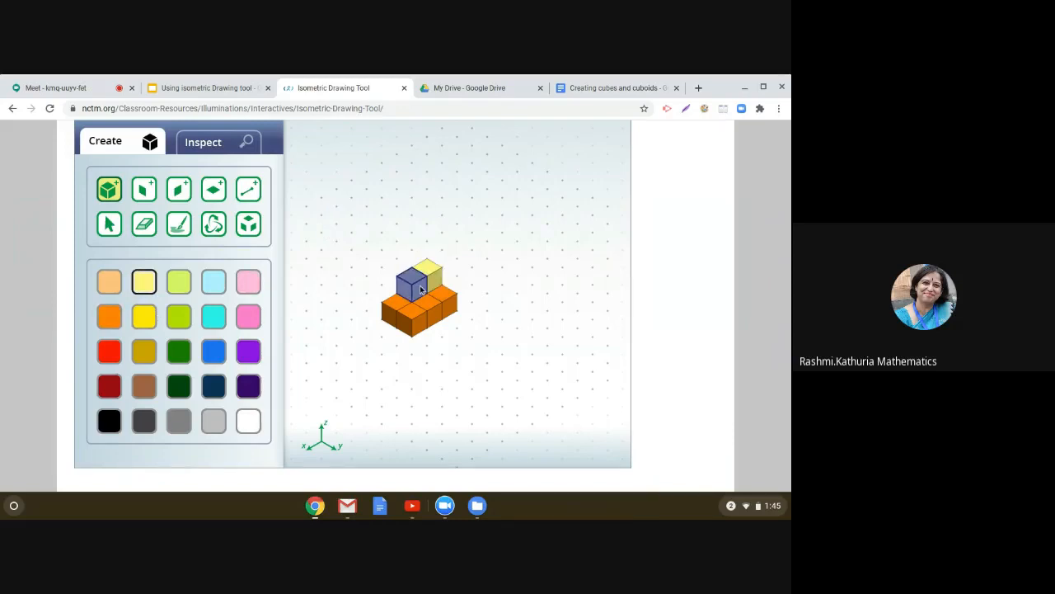
pyautogui.click(423, 287)
pyautogui.click(427, 274)
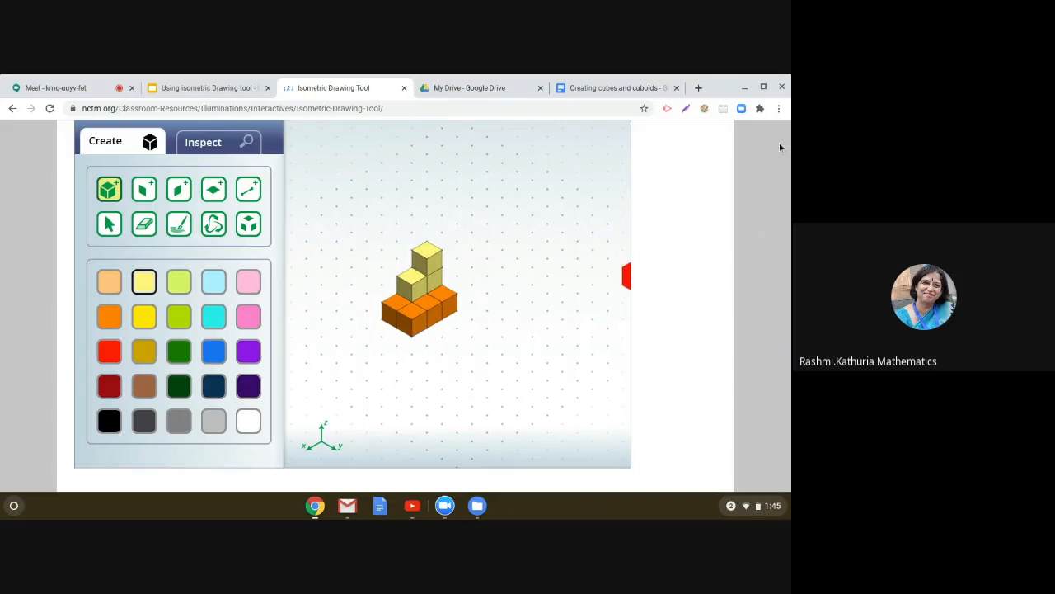
# Step: Capture the area around the stacked cube shape with the Lightshot screenshot extension and copy it
pyautogui.click(686, 108)
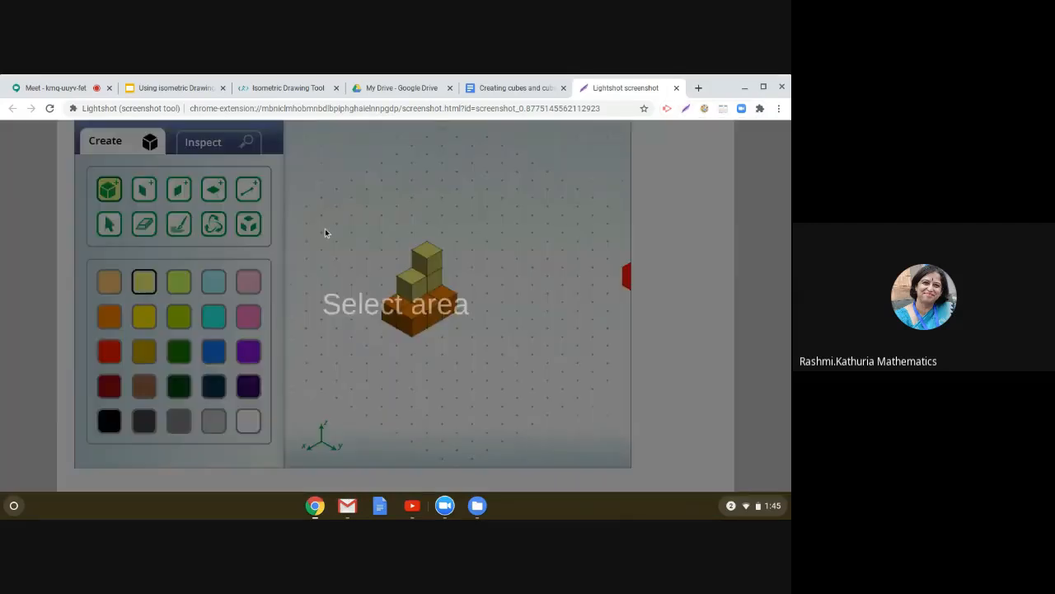
pyautogui.moveTo(339, 224); pyautogui.dragTo(503, 358)
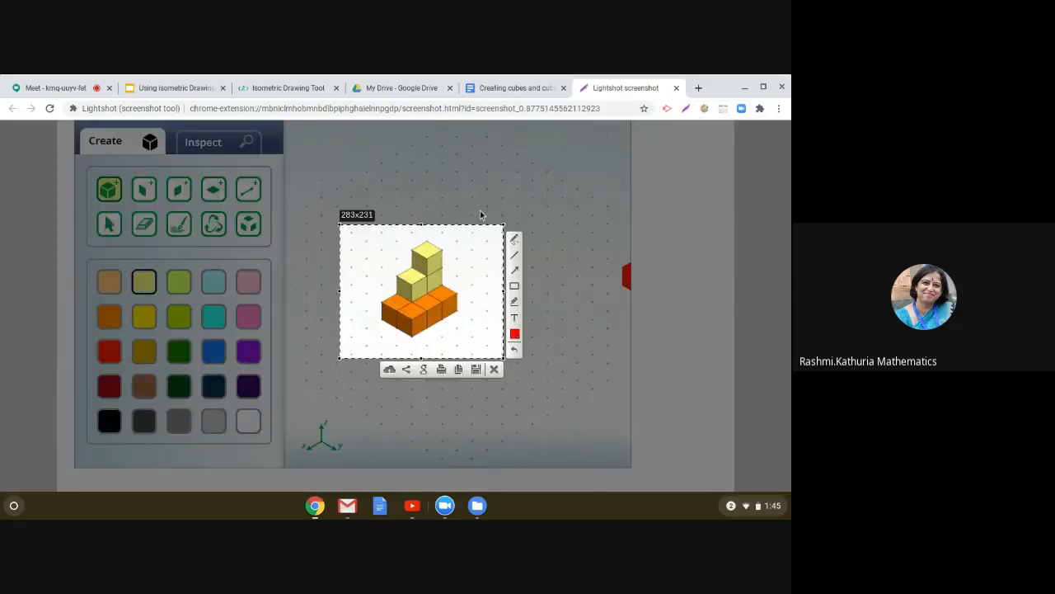
pyautogui.click(458, 370)
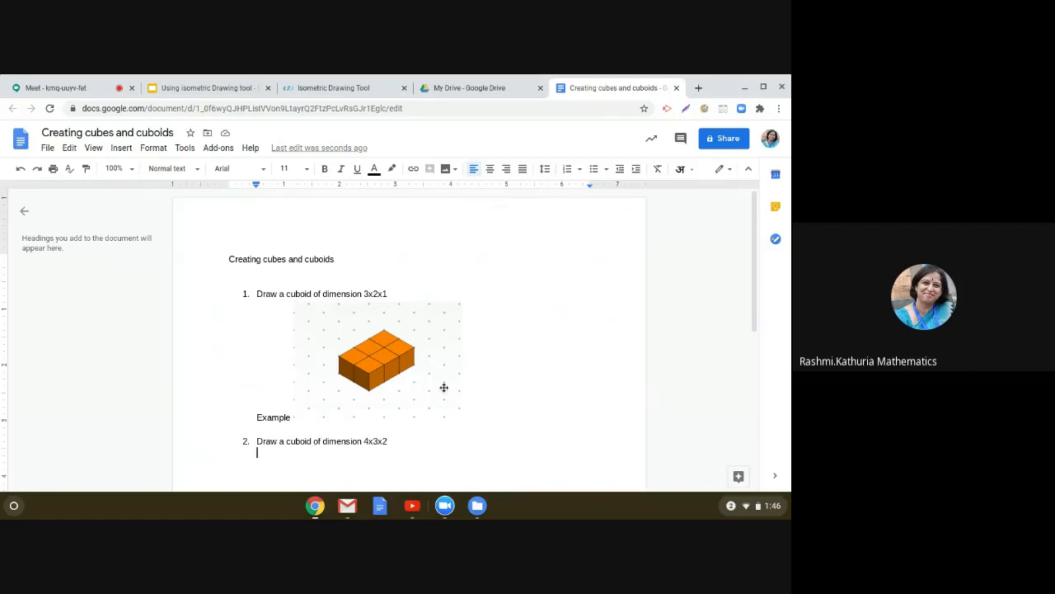
# Step: Open blank lines below list item 2 and type list item 3 reading Count the number of unit cubes
pyautogui.click(401, 440)
pyautogui.press('Return')
pyautogui.press('Return')
pyautogui.press('Return')
pyautogui.press('Return')
pyautogui.press('Return')
pyautogui.press('Return')
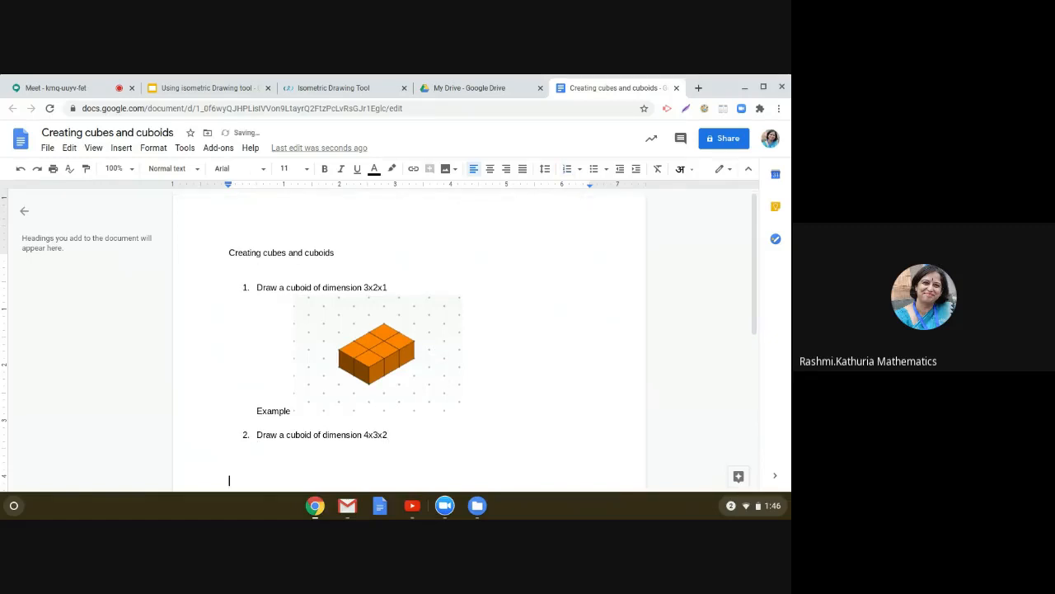
pyautogui.write('3. ')
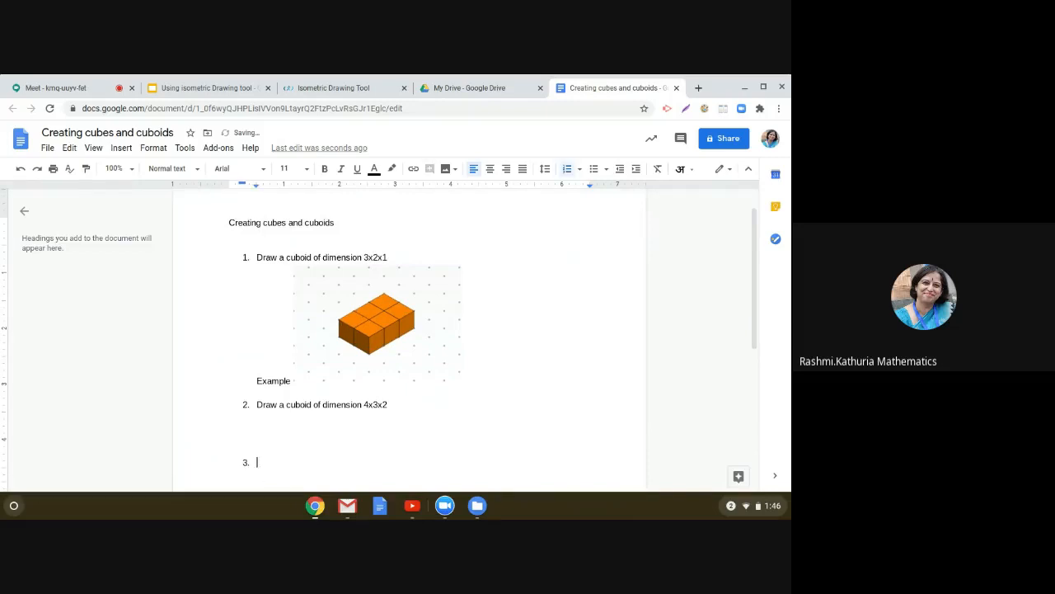
pyautogui.write('Count the number o')
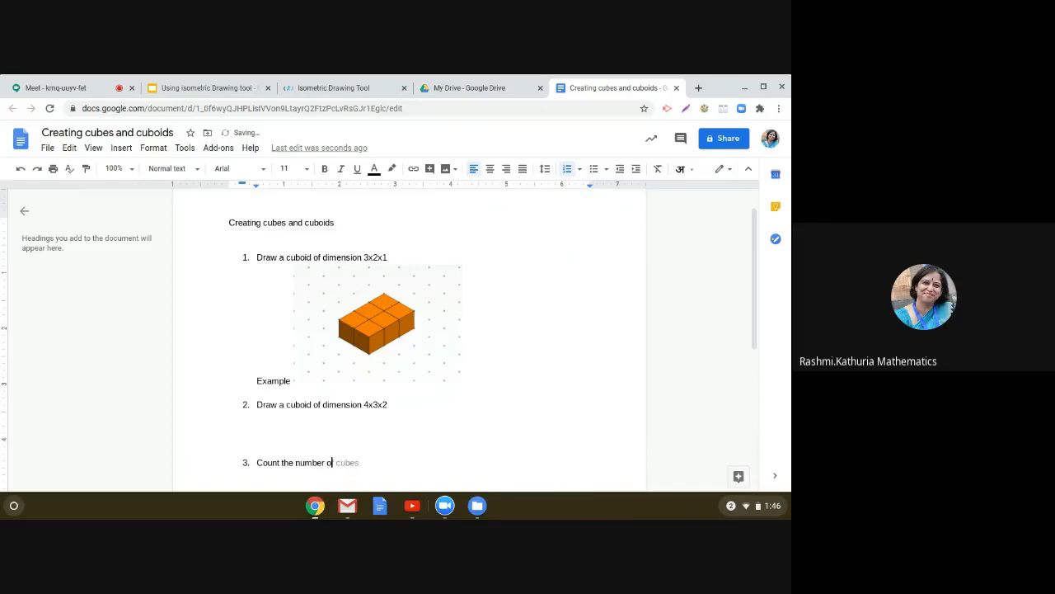
pyautogui.write('f unit cubes')
# Step: Open an unnumbered line under item 3 and paste the stacked-cubes screenshot there
pyautogui.press('Return')
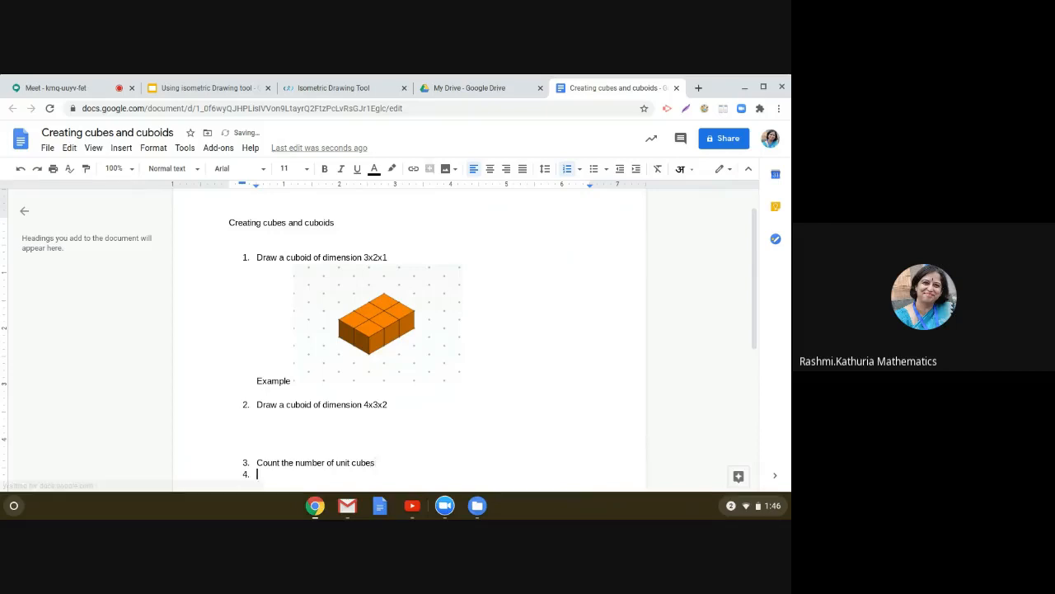
pyautogui.press('BackSpace')
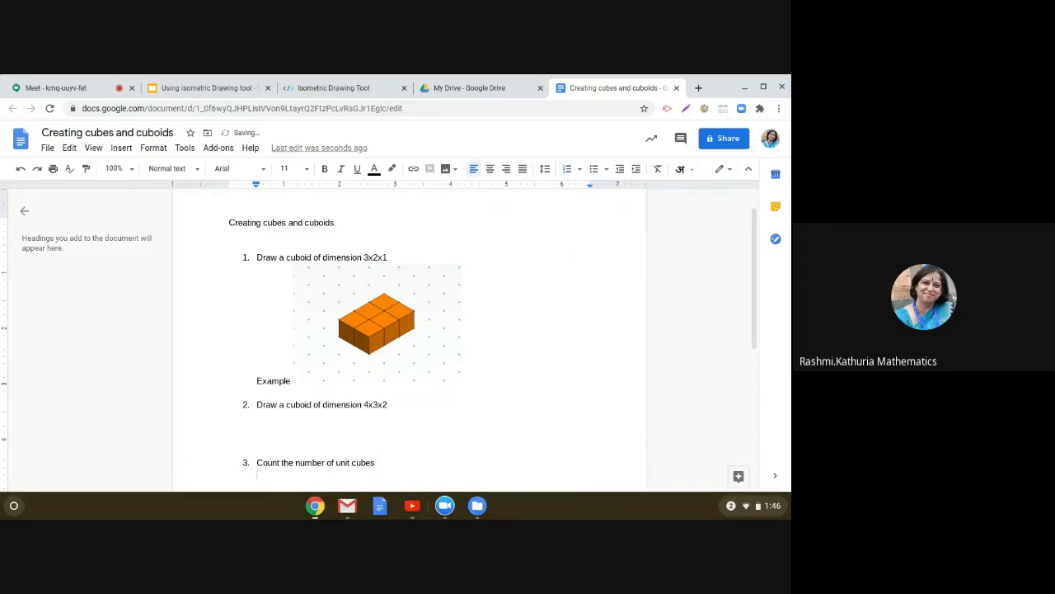
pyautogui.hotkey('ctrl', 'v')
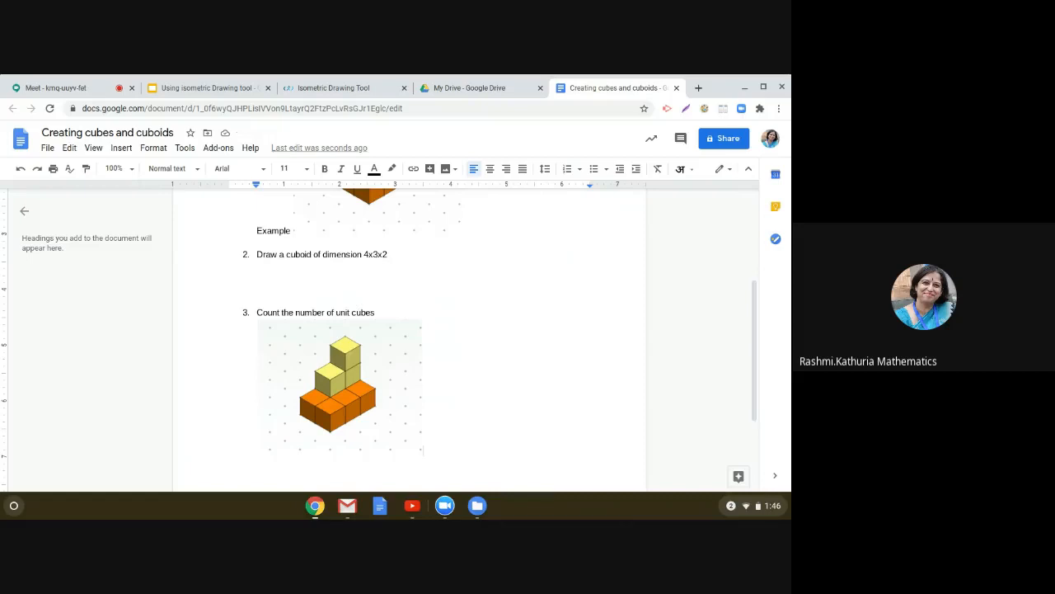
# Step: Start list item 4 below the pasted screenshot
pyautogui.press('Return')
pyautogui.write('4.')
pyautogui.press('BackSpace')
pyautogui.press('BackSpace')
pyautogui.press('BackSpace')
pyautogui.write('4.')
# Step: Return to the Isometric Drawing Tool and add light green cubes beside the orange cuboid
pyautogui.click(334, 88)
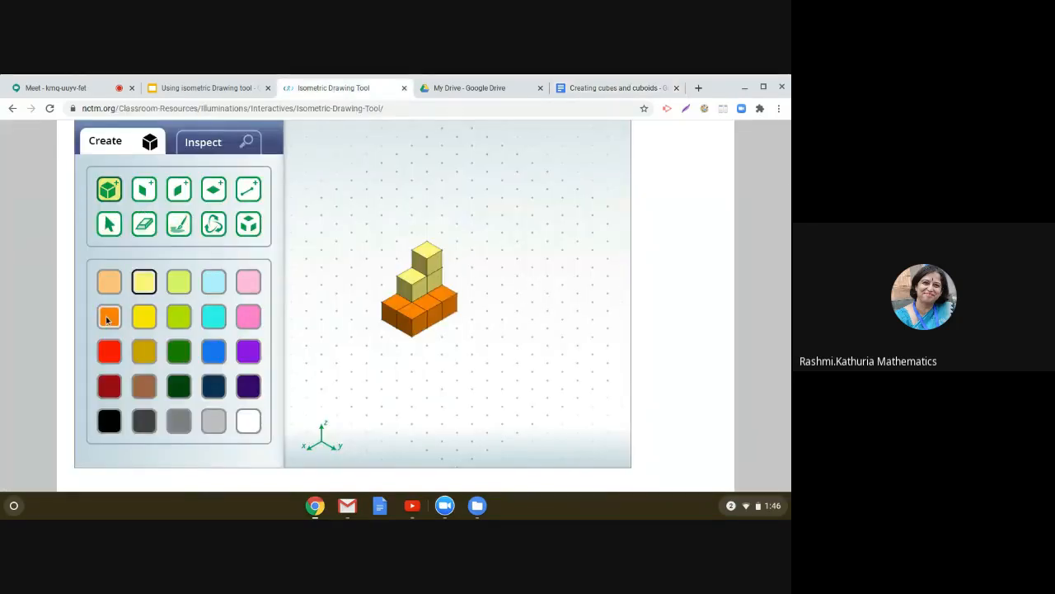
pyautogui.click(174, 320)
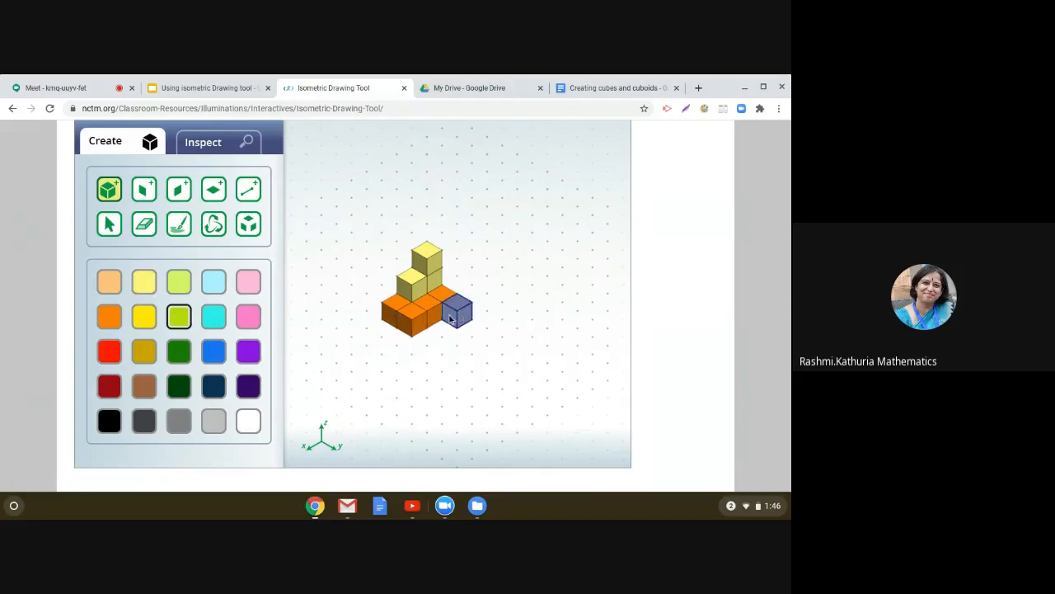
pyautogui.click(450, 319)
pyautogui.click(450, 320)
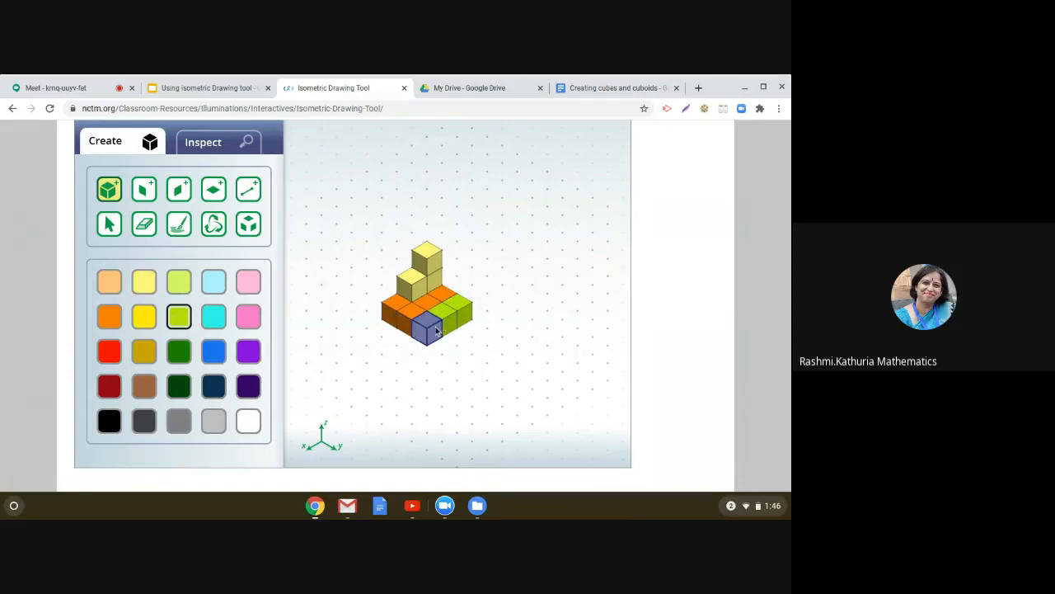
pyautogui.click(437, 326)
# Step: Capture the area around the updated shape with Lightshot and copy it
pyautogui.click(688, 117)
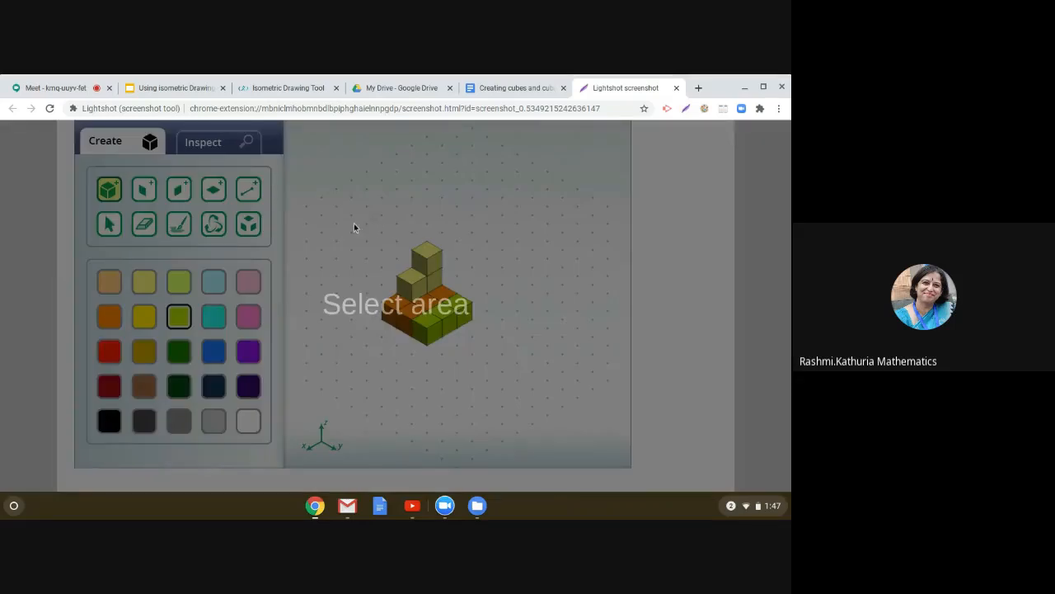
pyautogui.moveTo(350, 225)
pyautogui.mouseDown()
pyautogui.moveTo(367, 253)
pyautogui.moveTo(533, 358)
pyautogui.mouseUp()
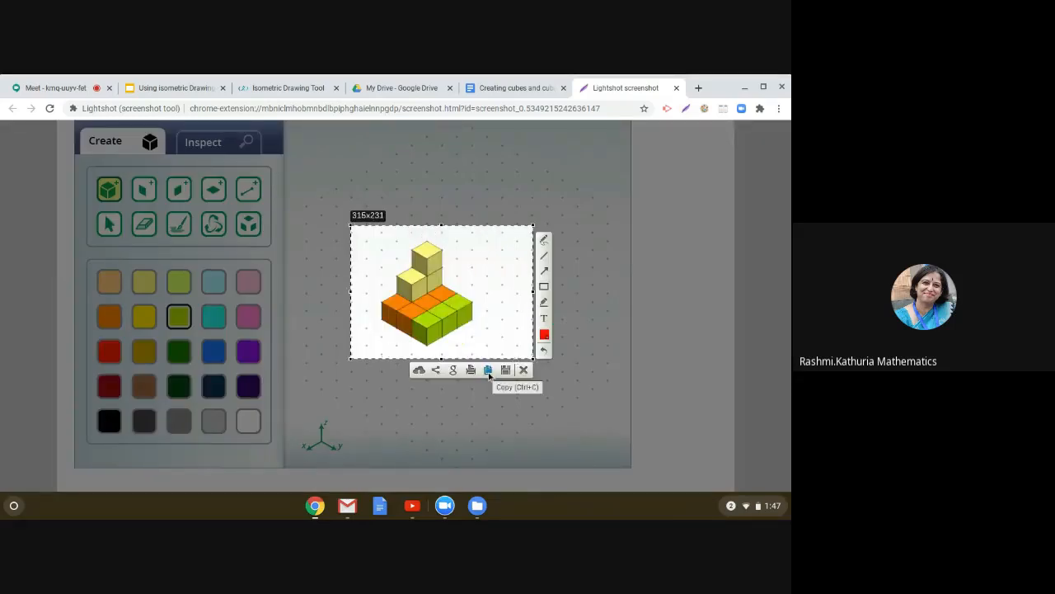
pyautogui.click(488, 372)
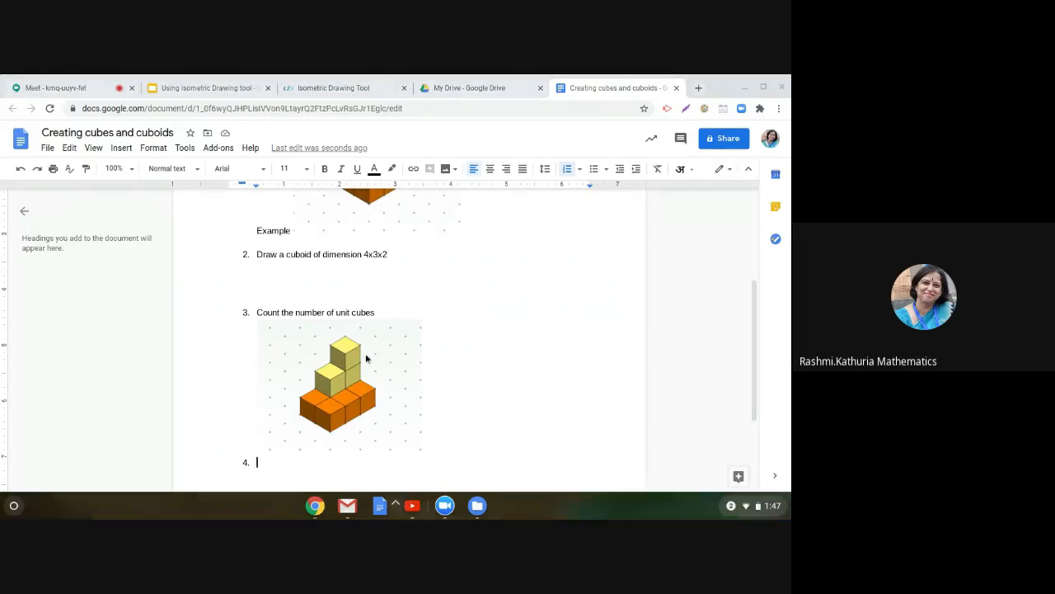
pyautogui.press('super')
pyautogui.write('h')
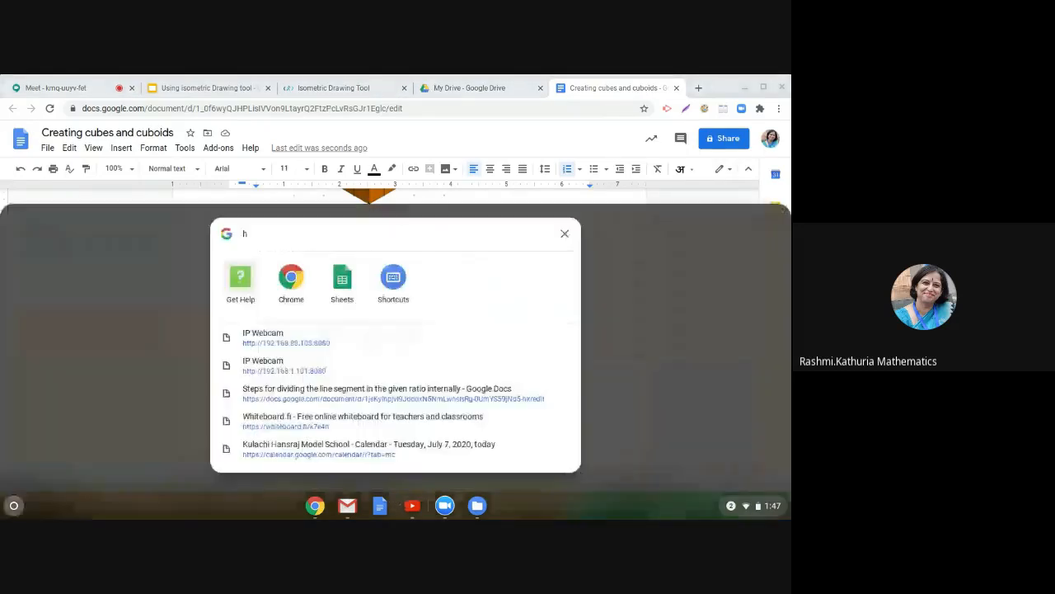
pyautogui.click(564, 233)
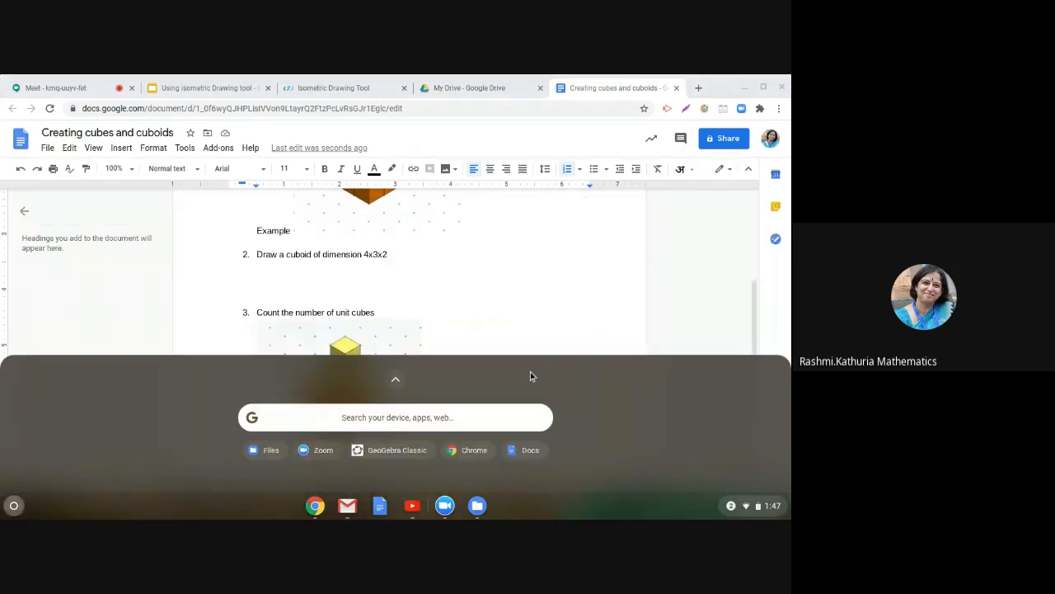
pyautogui.click(619, 330)
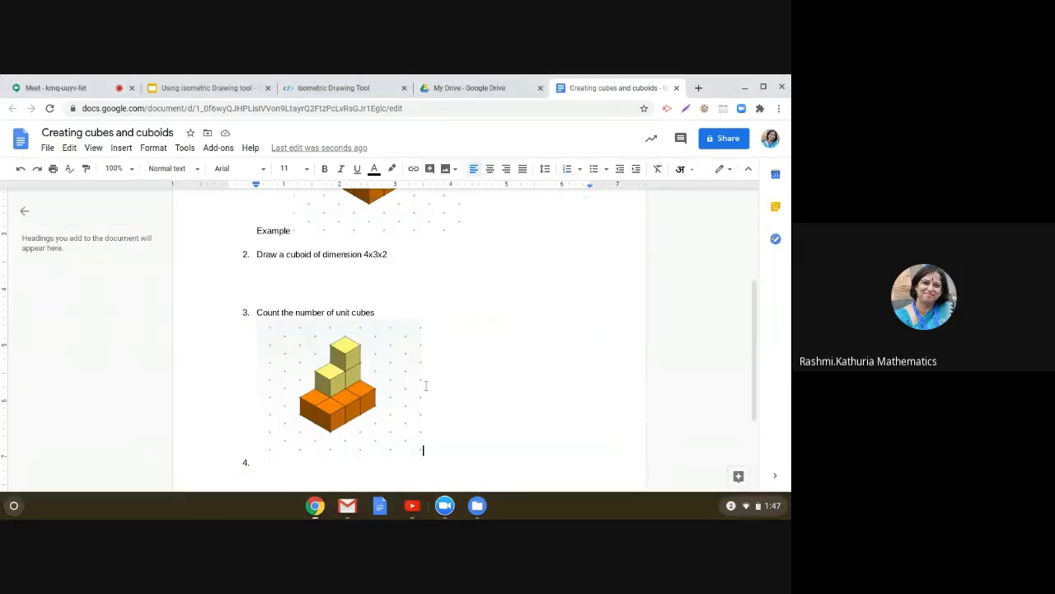
# Step: Type list item 4 reading How many unit cubes are required for making a cube of side 3 units ?
pyautogui.click(284, 467)
pyautogui.write('How many ')
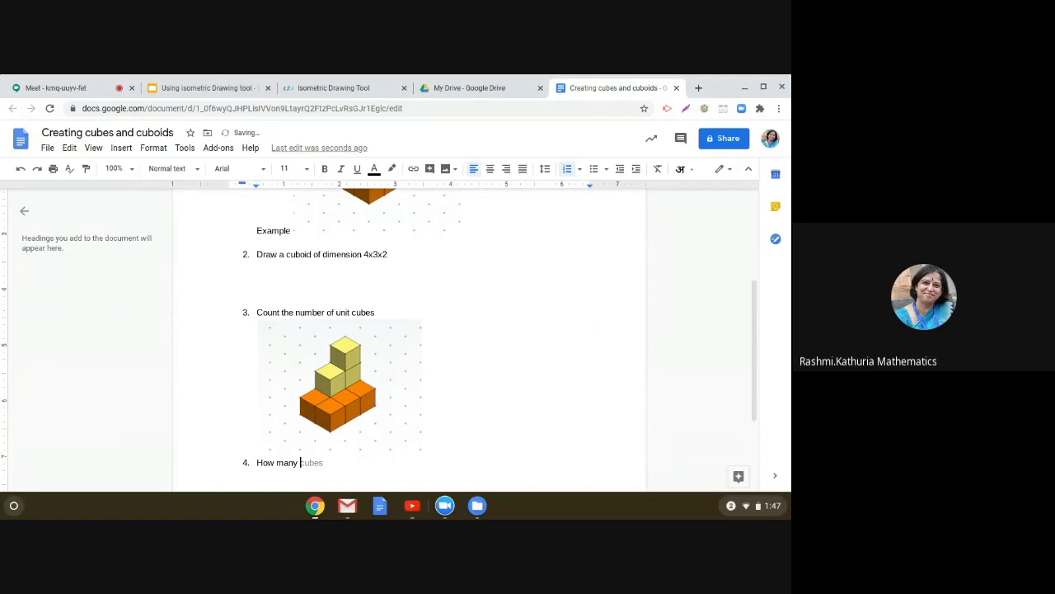
pyautogui.write('unit cubes are required for making a c')
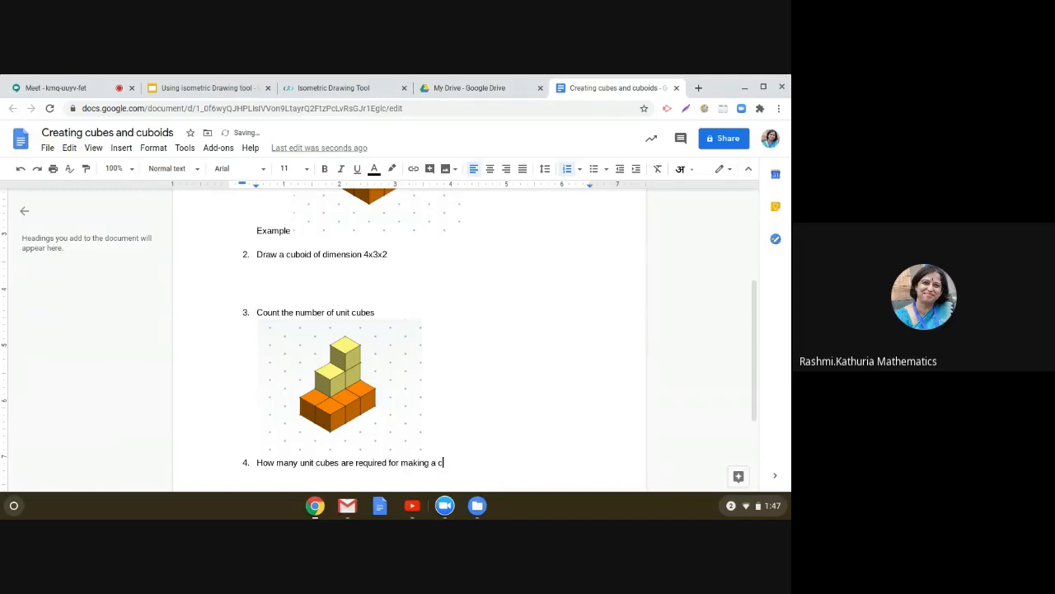
pyautogui.write('ube of side 3 units ?')
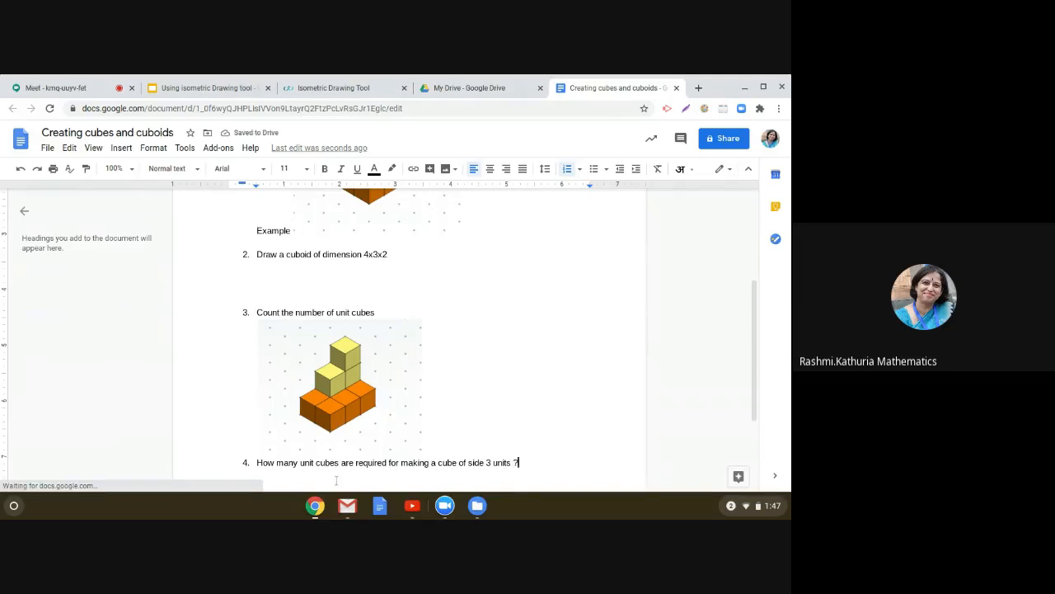
# Step: Insert In the following shape, at the start of item 4's question
pyautogui.scroll(-2, 516, 461)
pyautogui.scroll(-2, 419, 365)
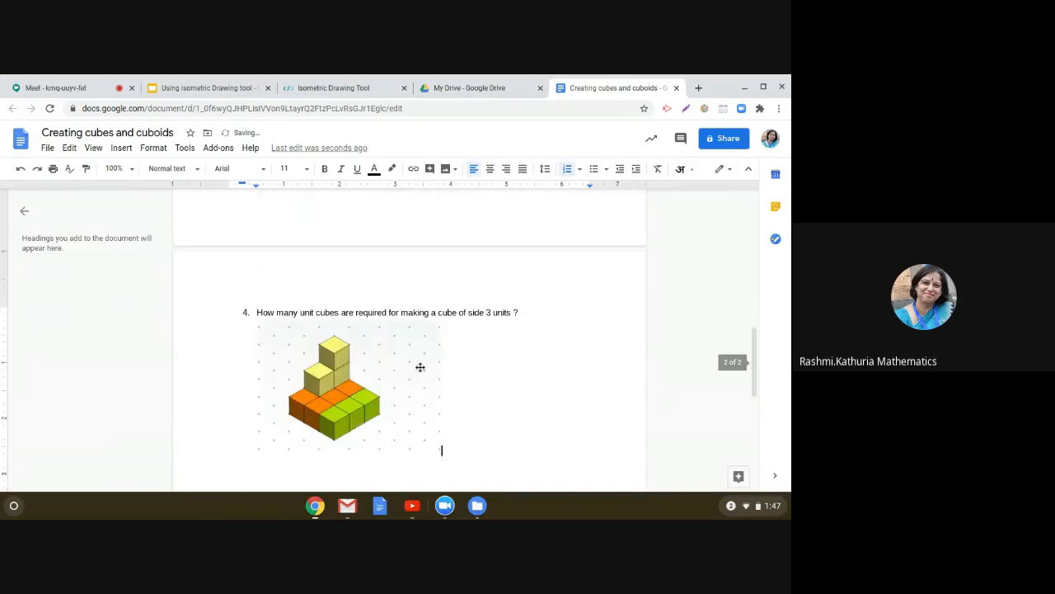
pyautogui.click(256, 312)
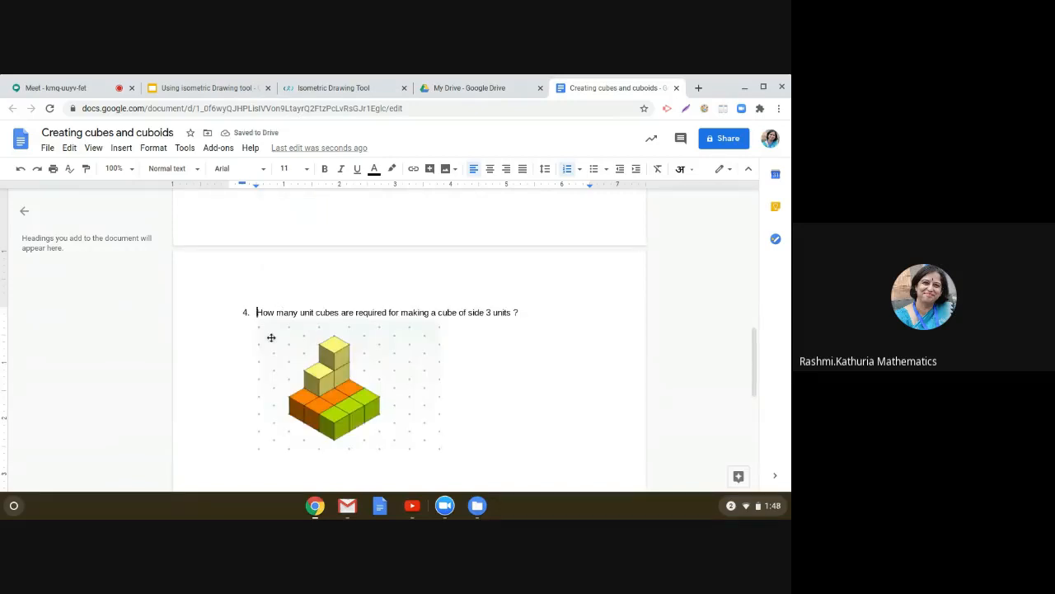
pyautogui.write('In t')
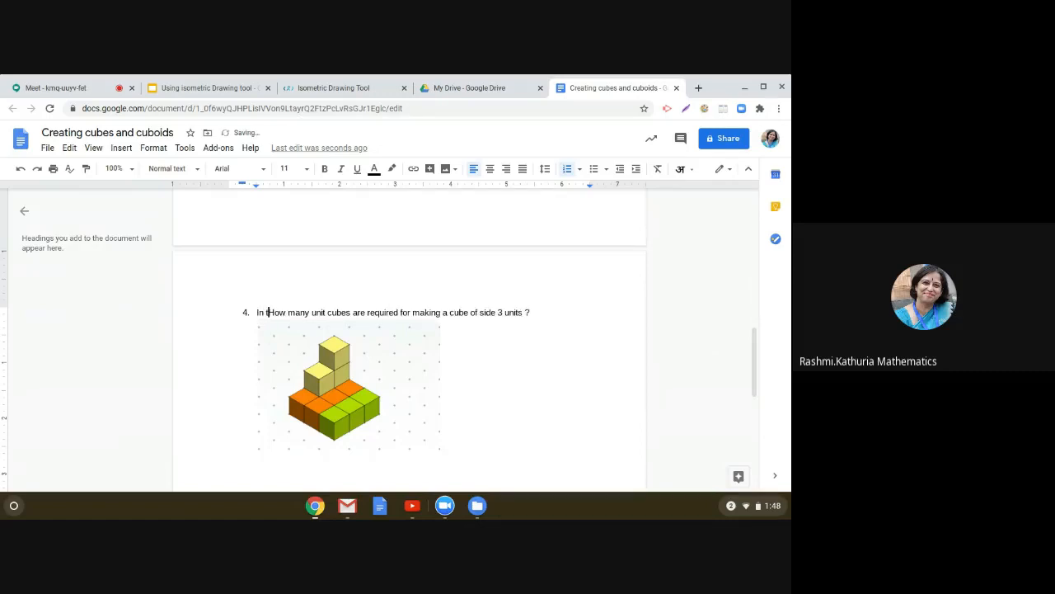
pyautogui.write('he fol')
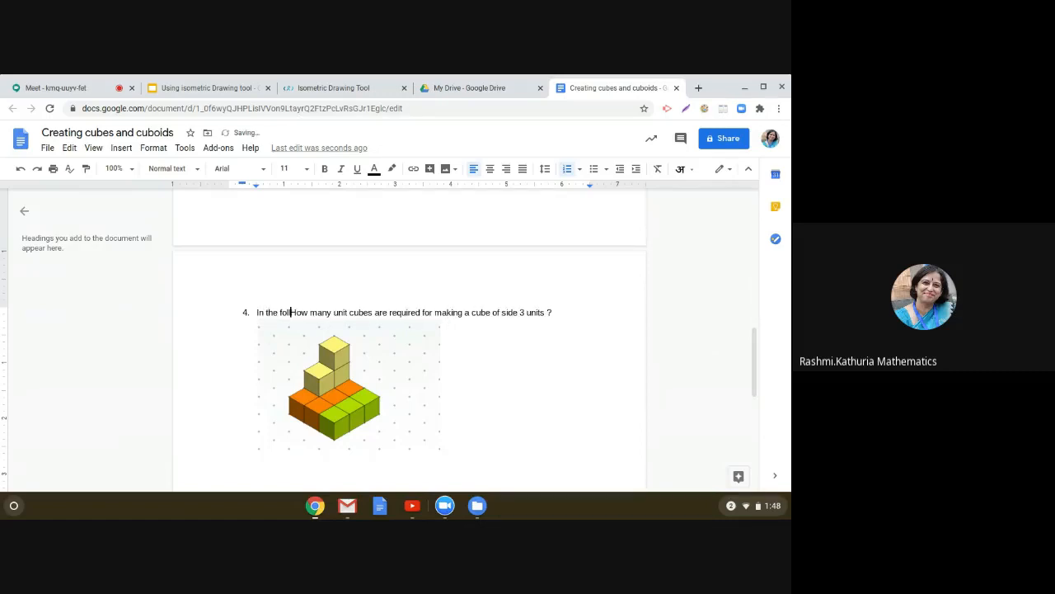
pyautogui.write('lowing ')
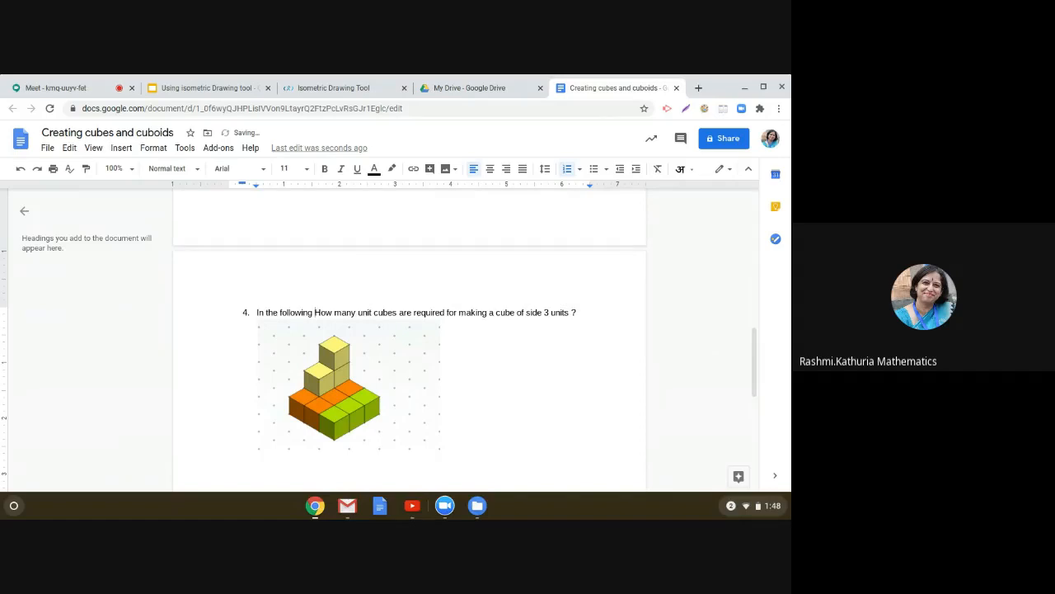
pyautogui.write('shape, How')
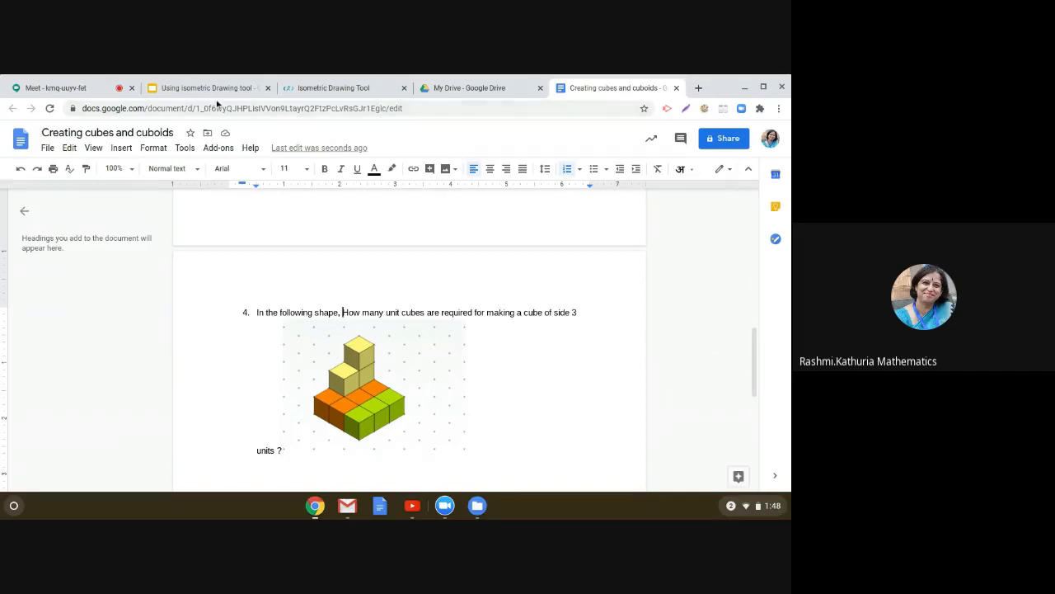
# Step: Return to the Isometric Drawing Tool and add cyan cubes onto the shape until it forms a 3-unit cube
pyautogui.click(315, 96)
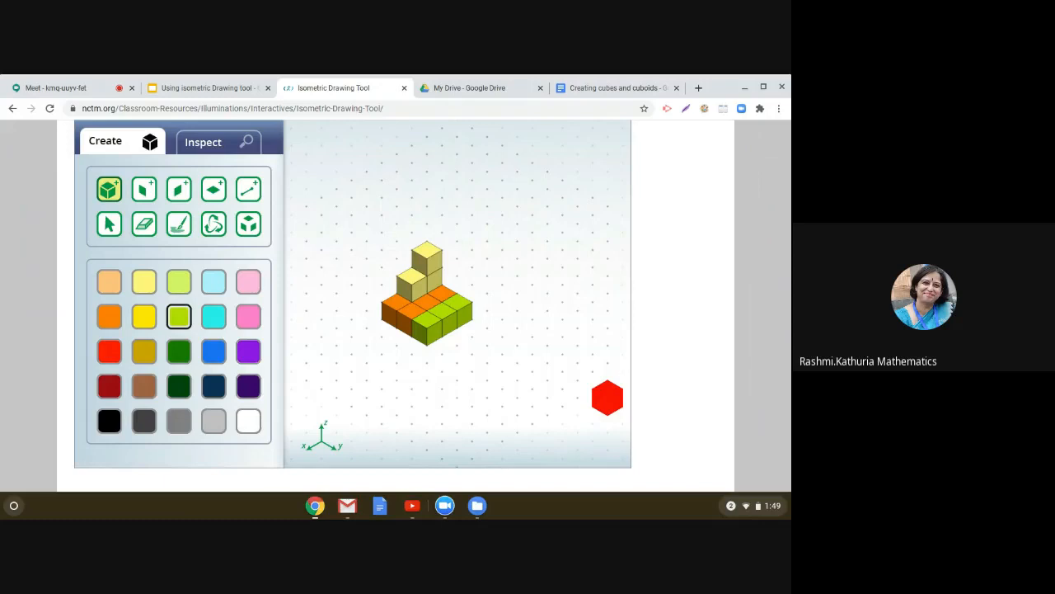
pyautogui.click(107, 199)
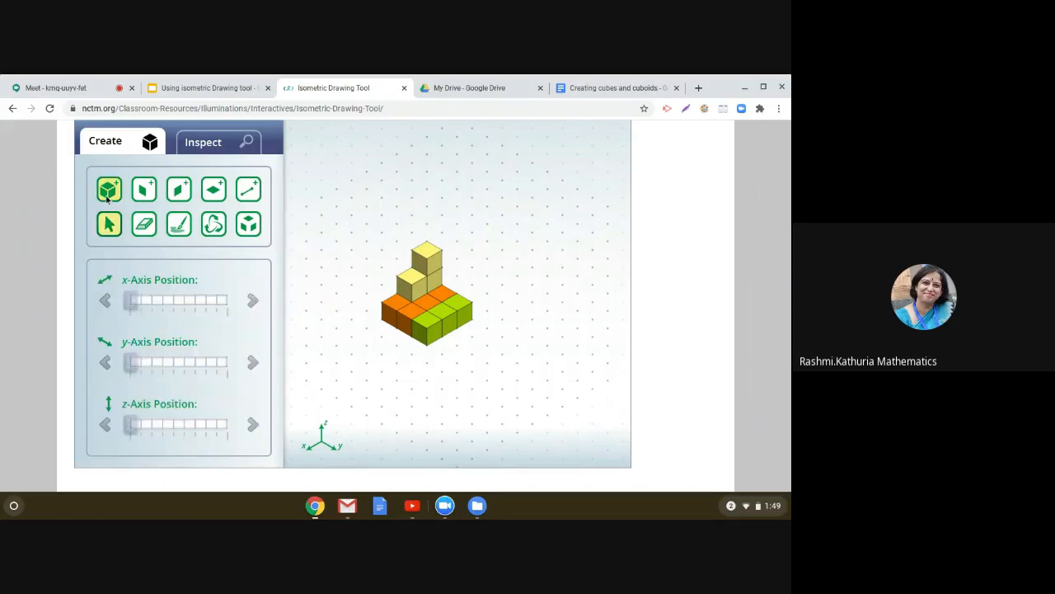
pyautogui.click(107, 198)
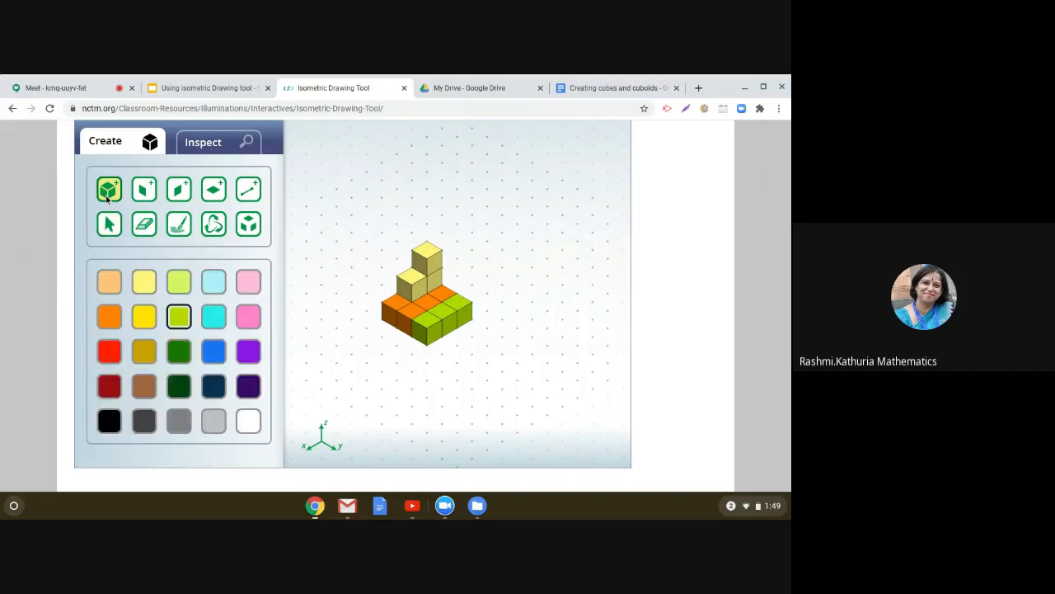
pyautogui.click(211, 316)
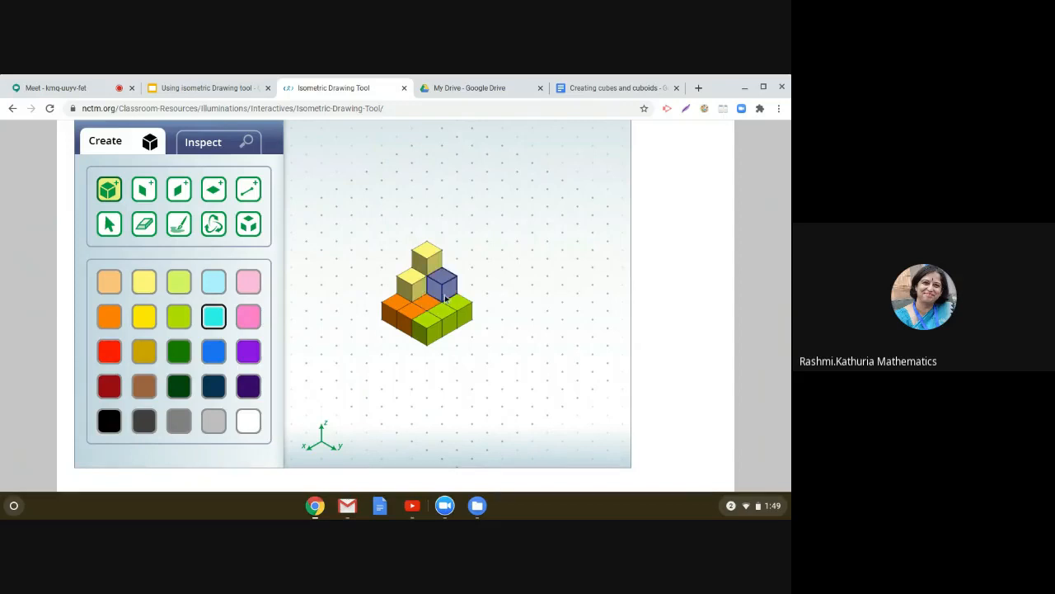
pyautogui.click(445, 299)
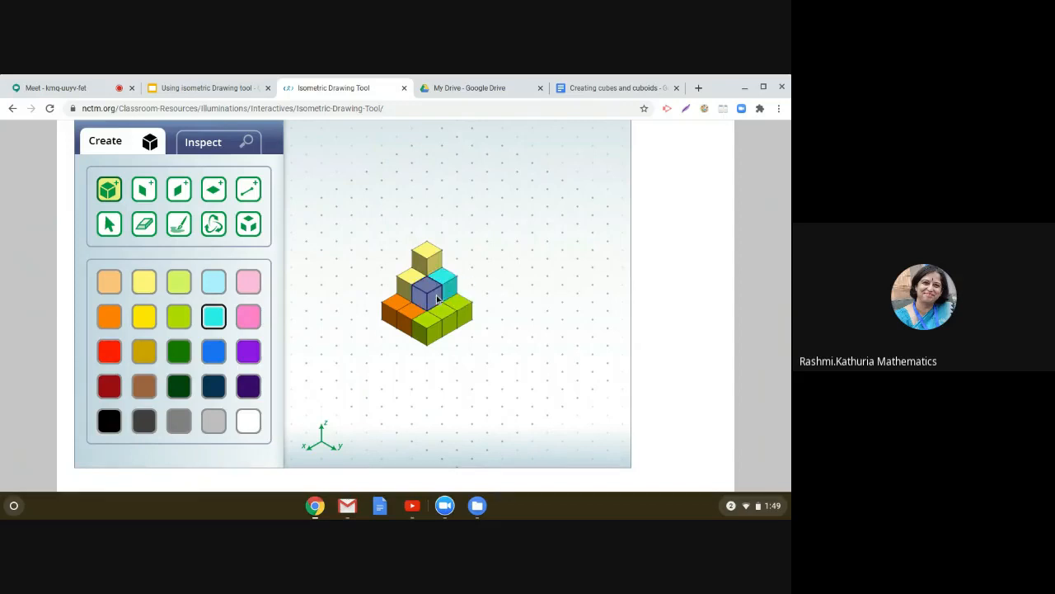
pyautogui.click(436, 299)
pyautogui.click(429, 299)
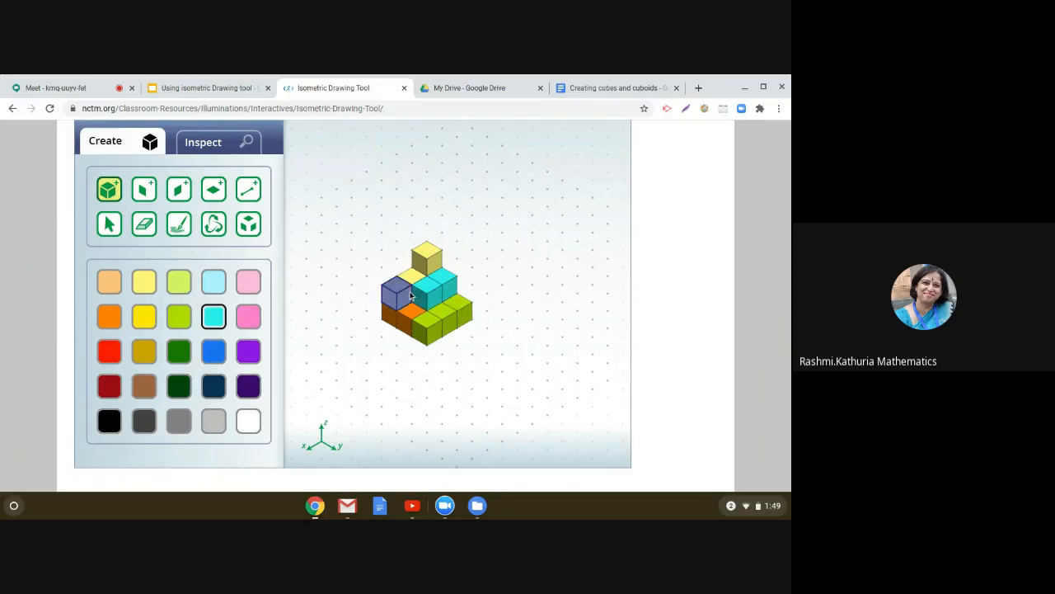
pyautogui.click(392, 293)
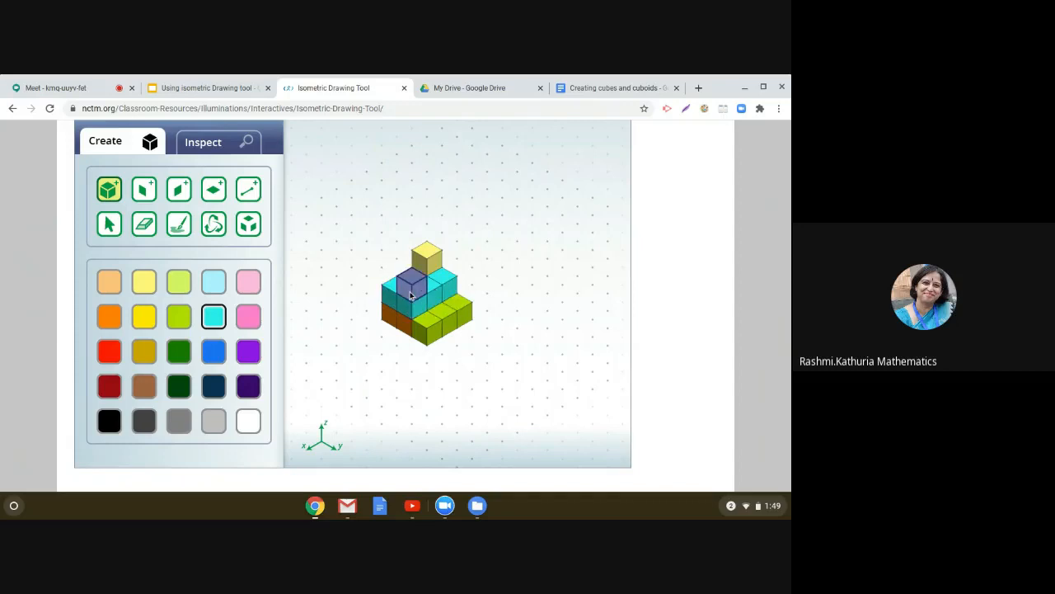
pyautogui.click(411, 290)
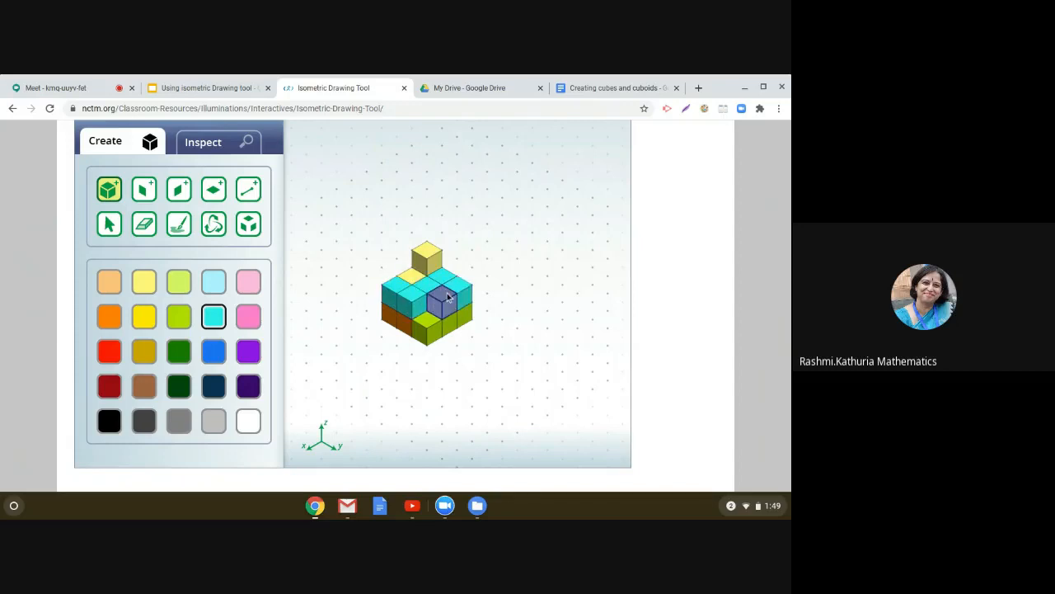
pyautogui.click(447, 298)
pyautogui.click(431, 311)
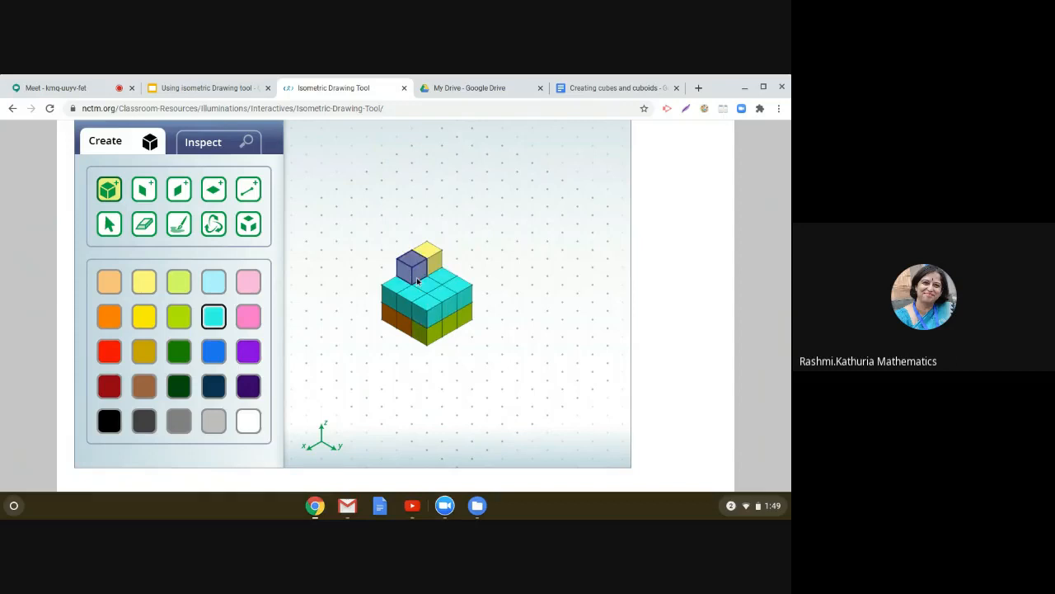
pyautogui.click(417, 281)
pyautogui.click(403, 285)
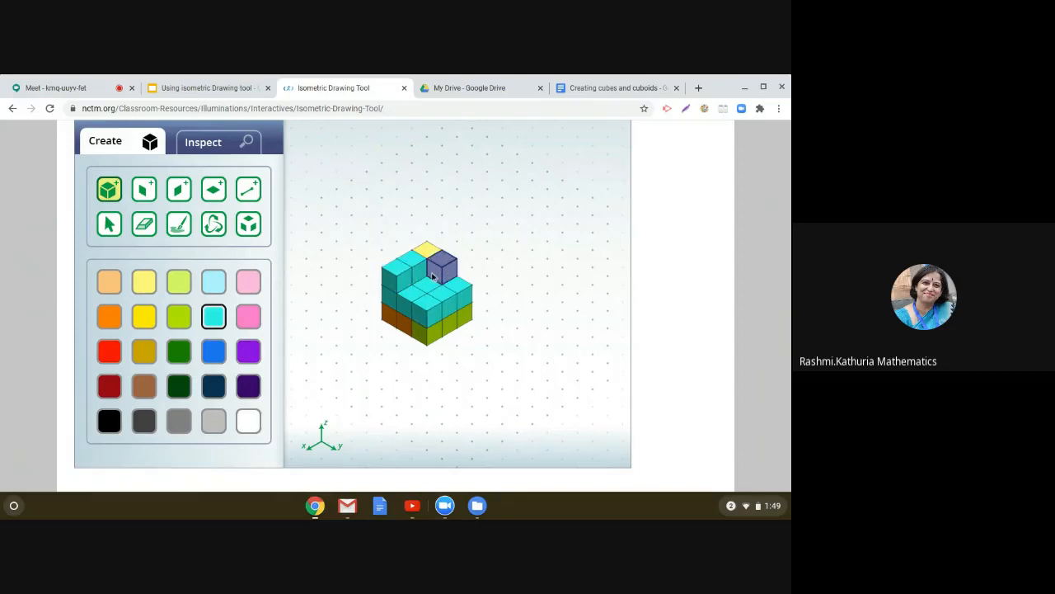
pyautogui.click(434, 277)
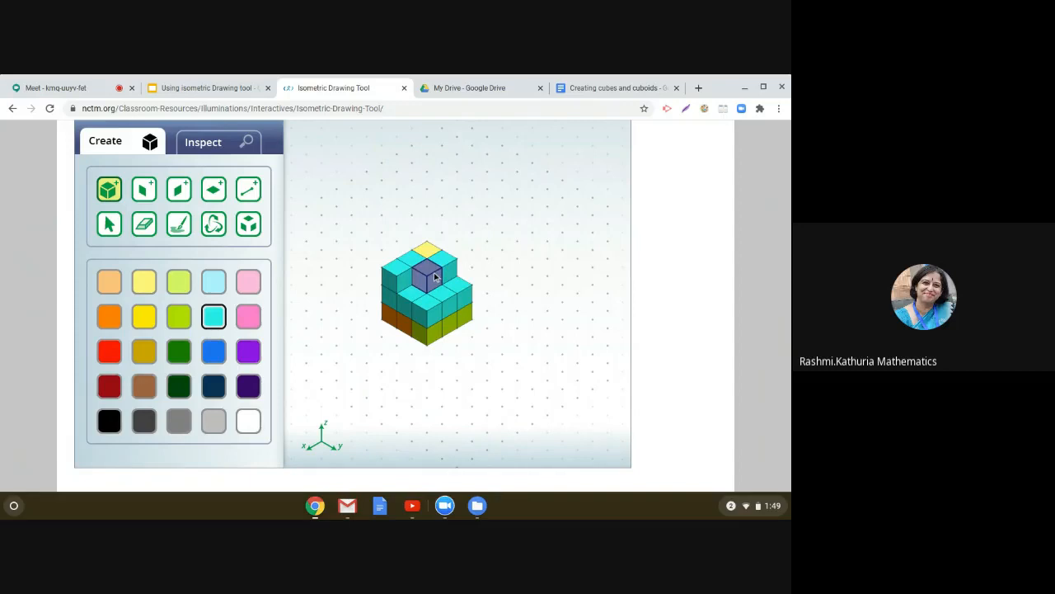
pyautogui.click(410, 279)
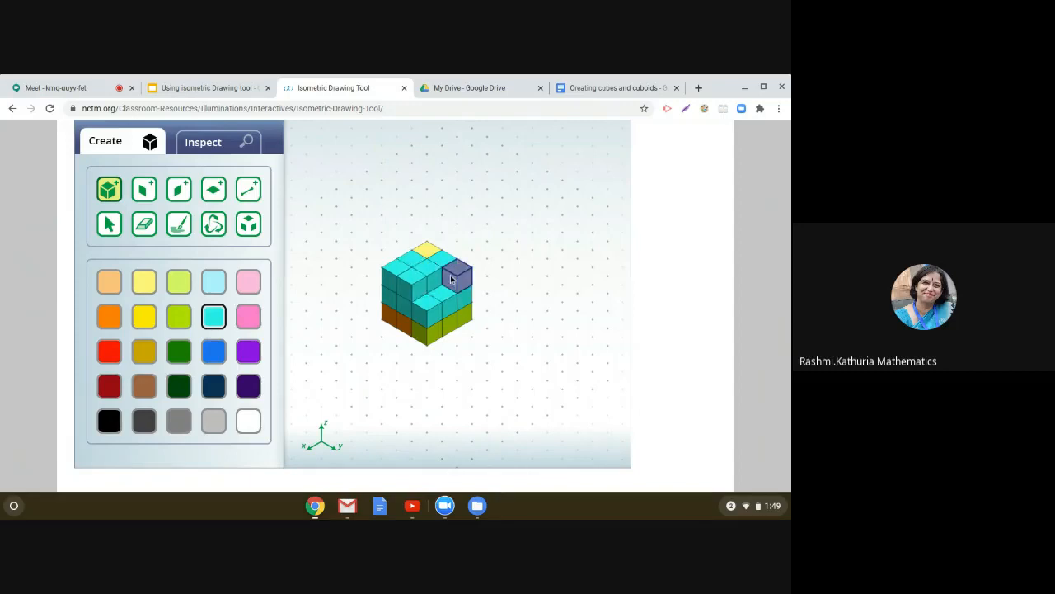
pyautogui.click(450, 280)
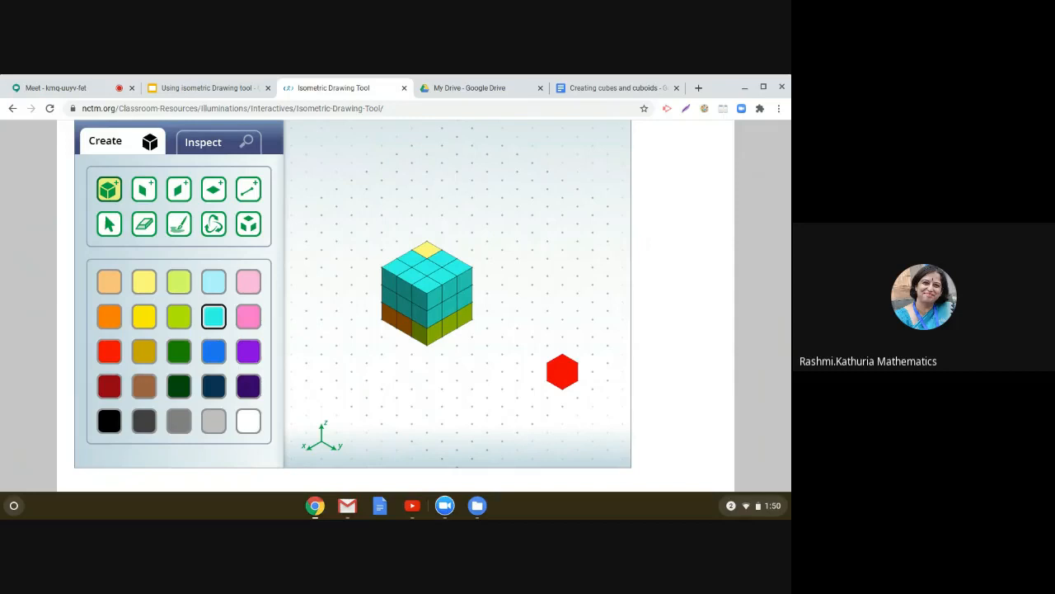
# Step: Reload the Isometric Drawing Tool page to clear the canvas
pyautogui.moveTo(562, 372); pyautogui.dragTo(472, 146)
pyautogui.click(432, 107)
pyautogui.click(435, 108)
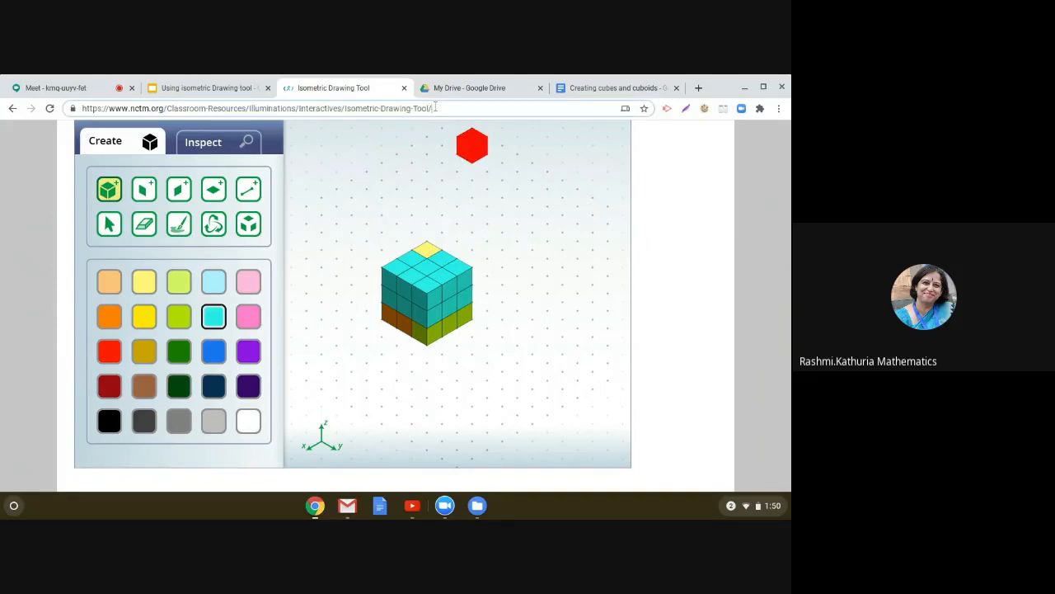
pyautogui.press('Return')
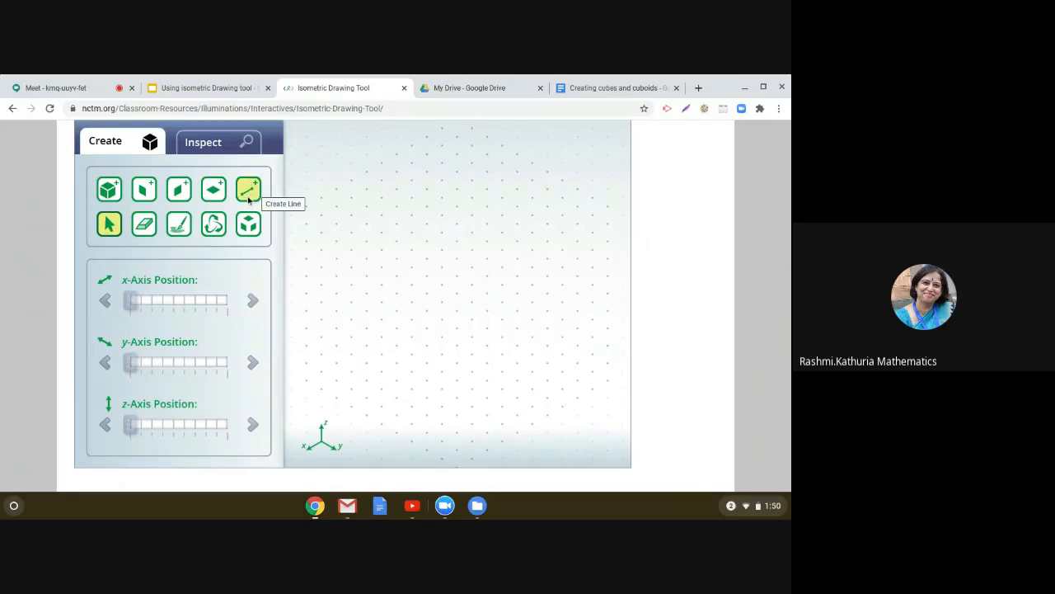
# Step: With the Create Line tool in dark purple, draw the cube's lower front edges and a vertical edge
pyautogui.click(251, 198)
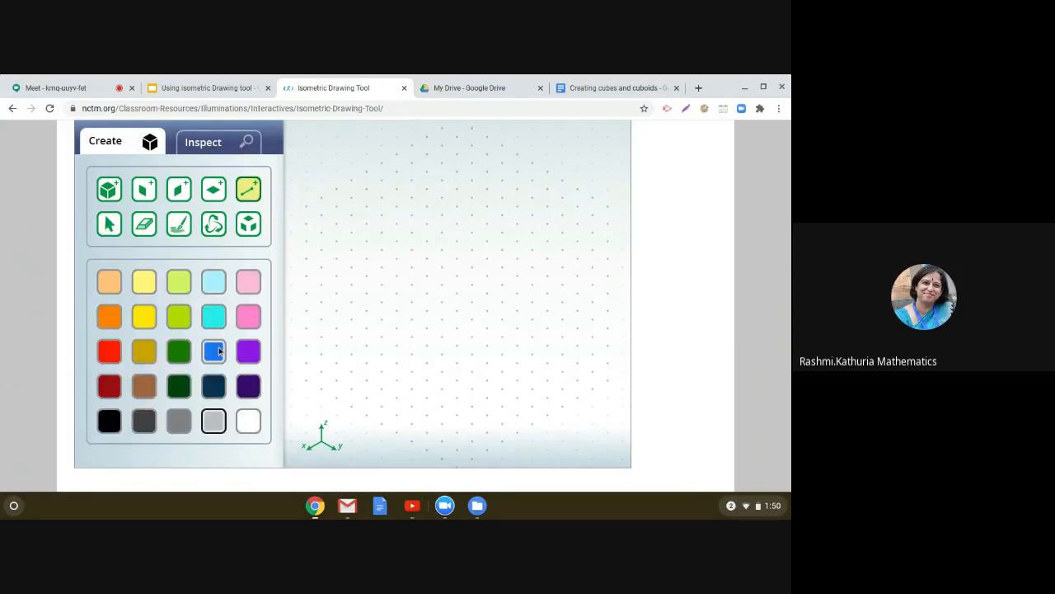
pyautogui.click(248, 388)
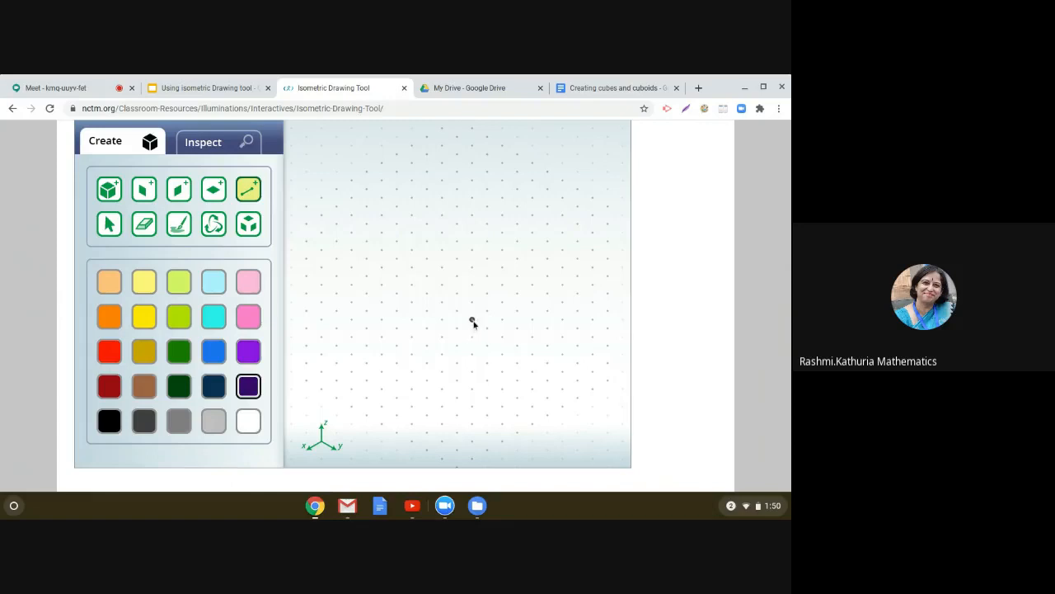
pyautogui.click(472, 321)
pyautogui.click(518, 294)
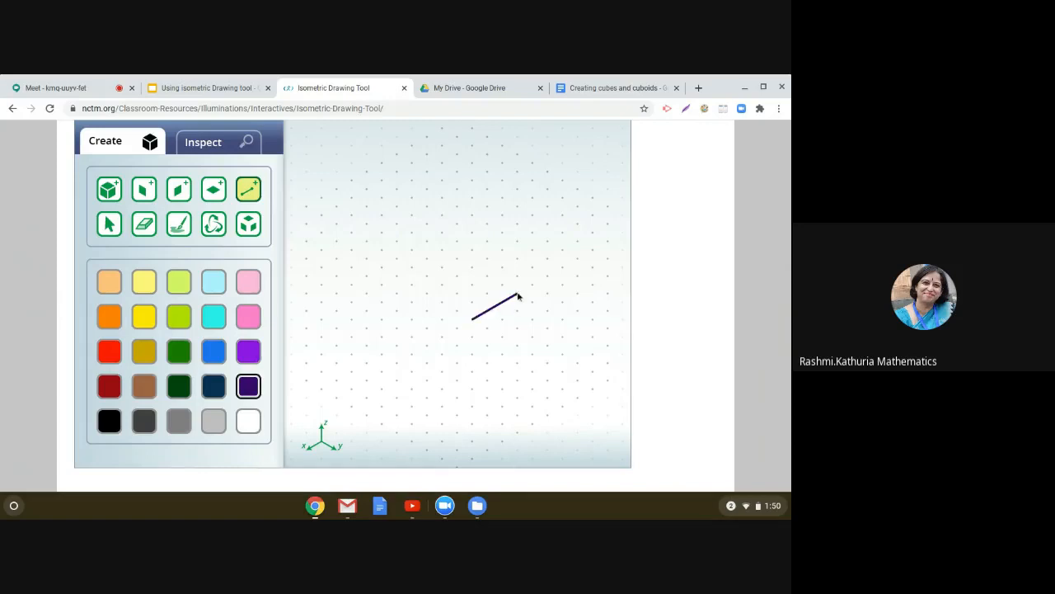
pyautogui.click(473, 321)
pyautogui.click(427, 294)
pyautogui.click(457, 293)
pyautogui.click(426, 294)
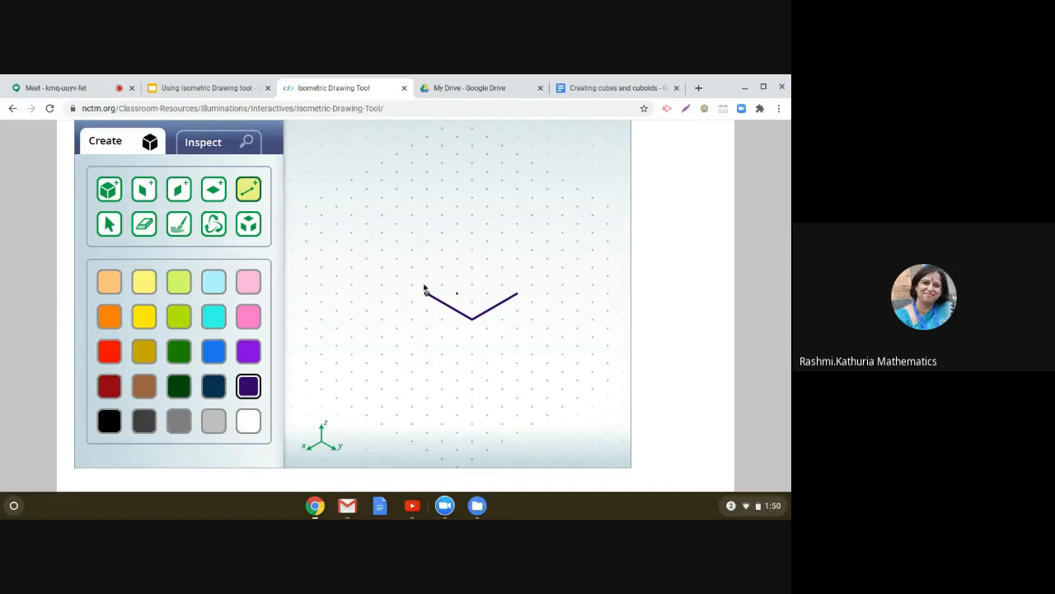
pyautogui.click(428, 241)
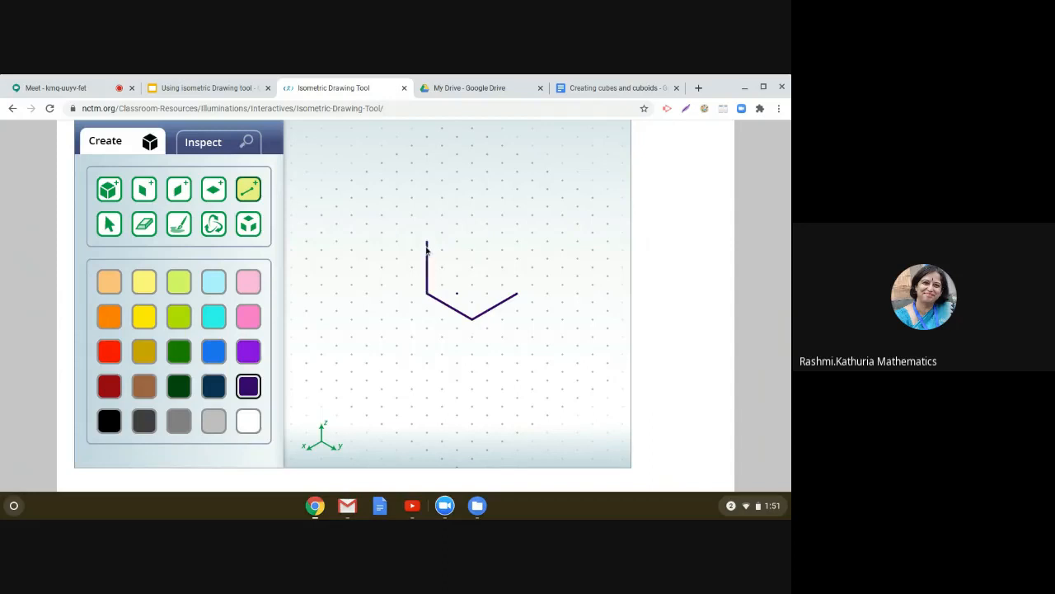
pyautogui.click(473, 321)
# Step: Draw the remaining vertical and top edges to complete the wireframe cube outline
pyautogui.click(471, 268)
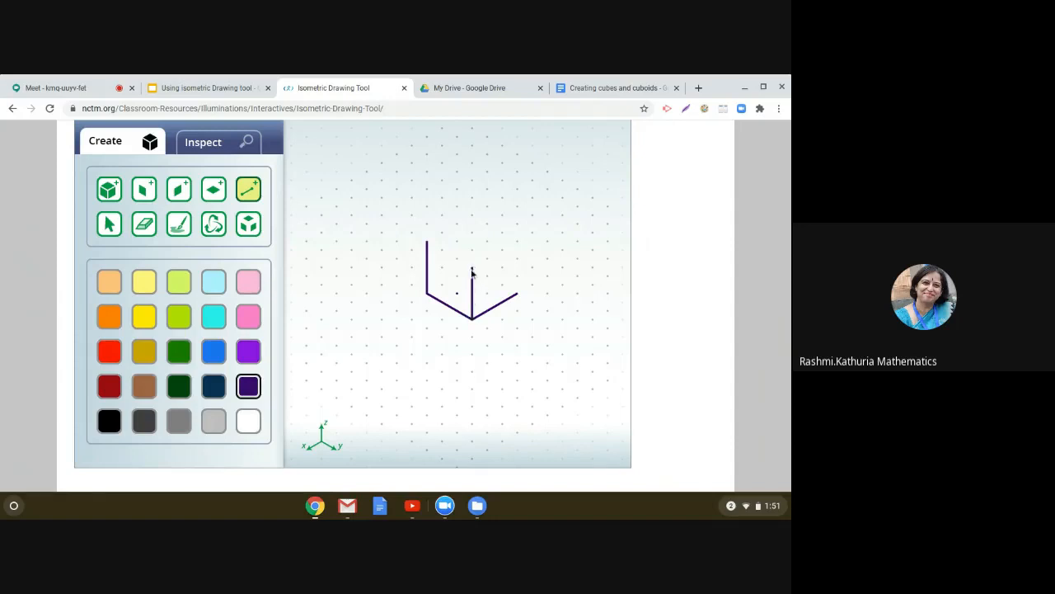
pyautogui.click(517, 296)
pyautogui.click(518, 258)
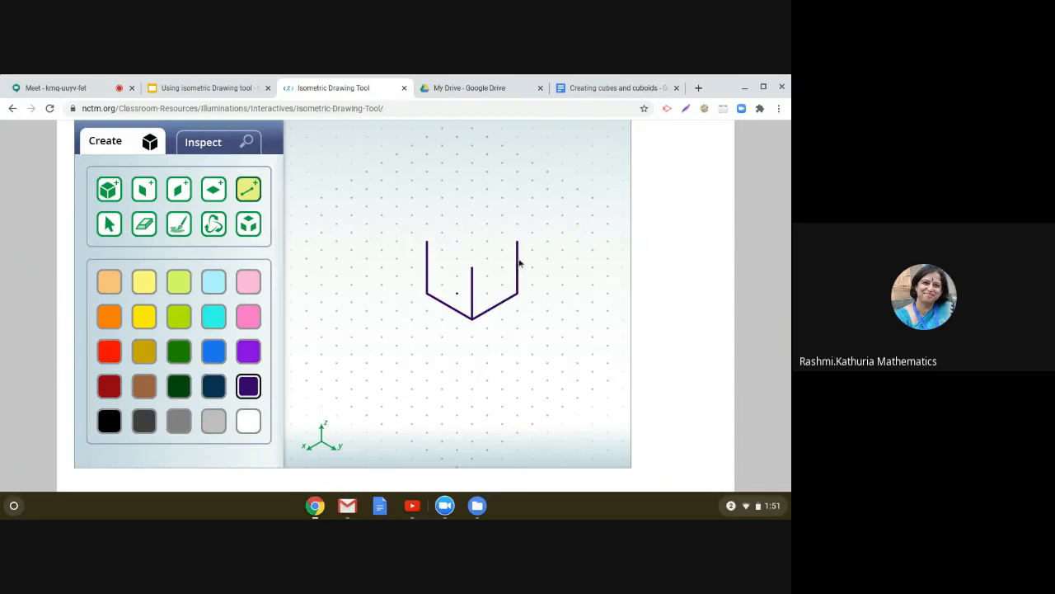
pyautogui.click(426, 241)
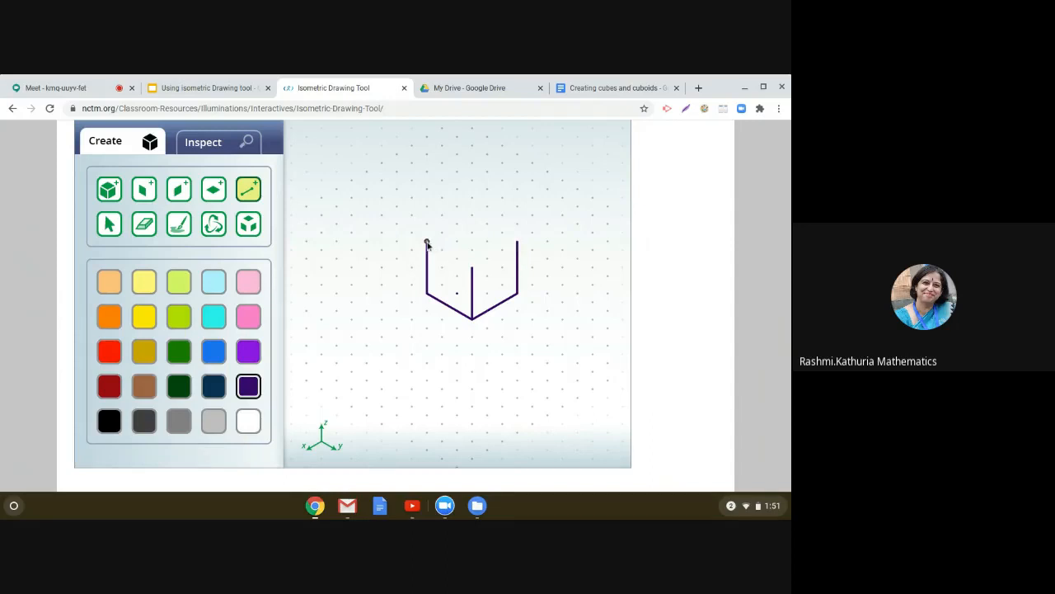
pyautogui.click(471, 268)
pyautogui.click(472, 268)
pyautogui.click(517, 242)
pyautogui.click(518, 242)
pyautogui.click(474, 217)
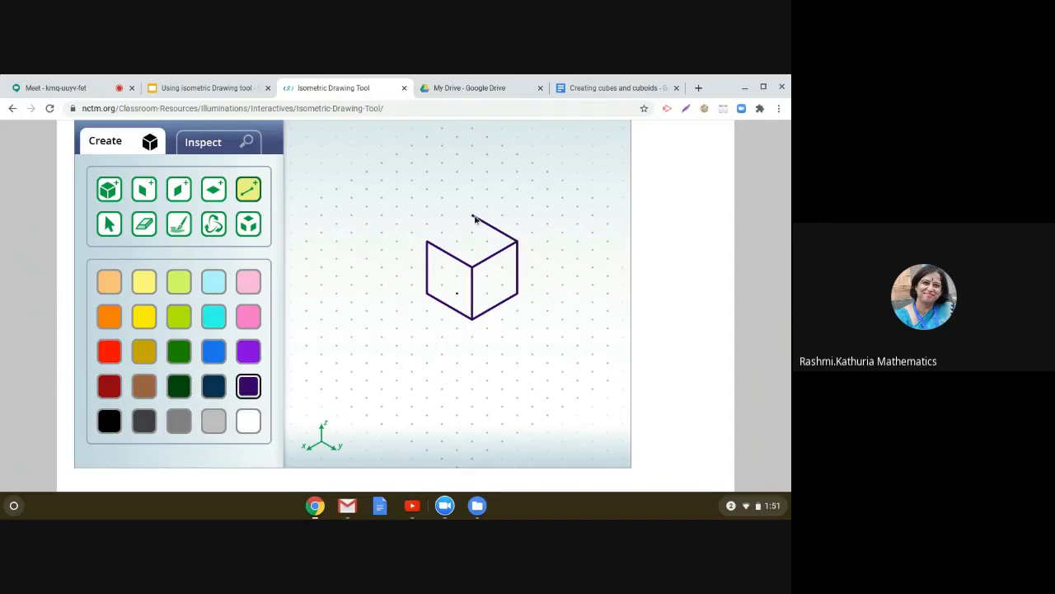
pyautogui.click(457, 293)
pyautogui.click(428, 243)
pyautogui.click(473, 217)
pyautogui.click(428, 243)
# Step: Erase the stray diagonal line inside the cube's left face
pyautogui.click(146, 231)
pyautogui.click(109, 225)
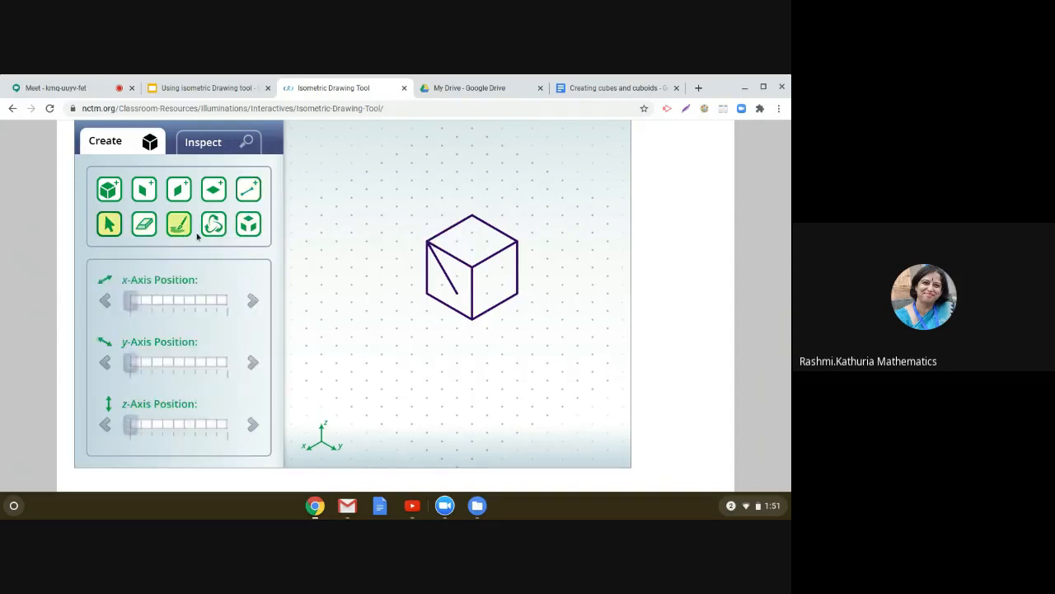
pyautogui.click(442, 272)
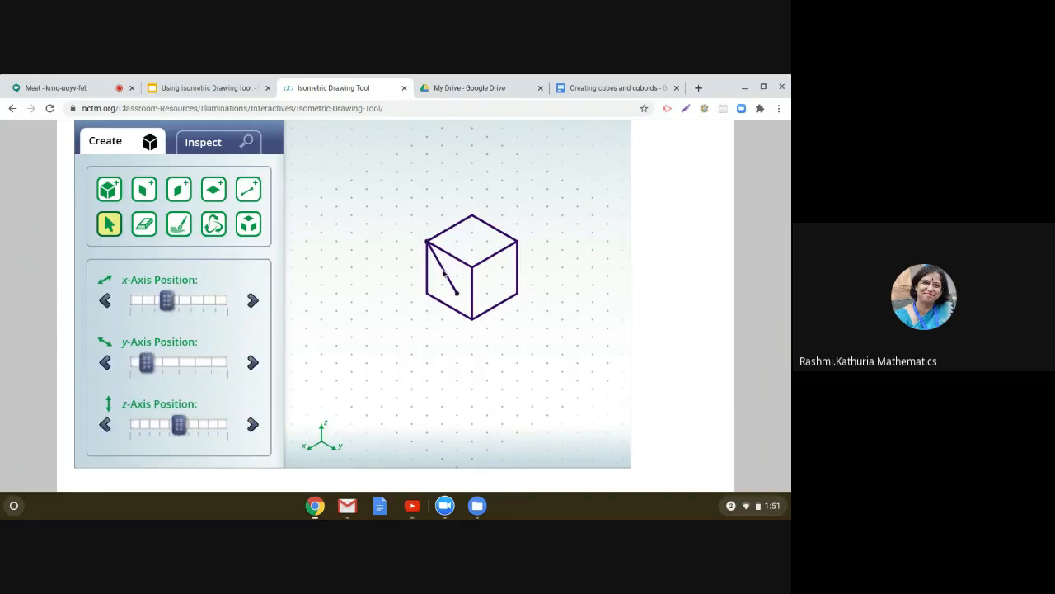
pyautogui.click(143, 224)
pyautogui.click(446, 275)
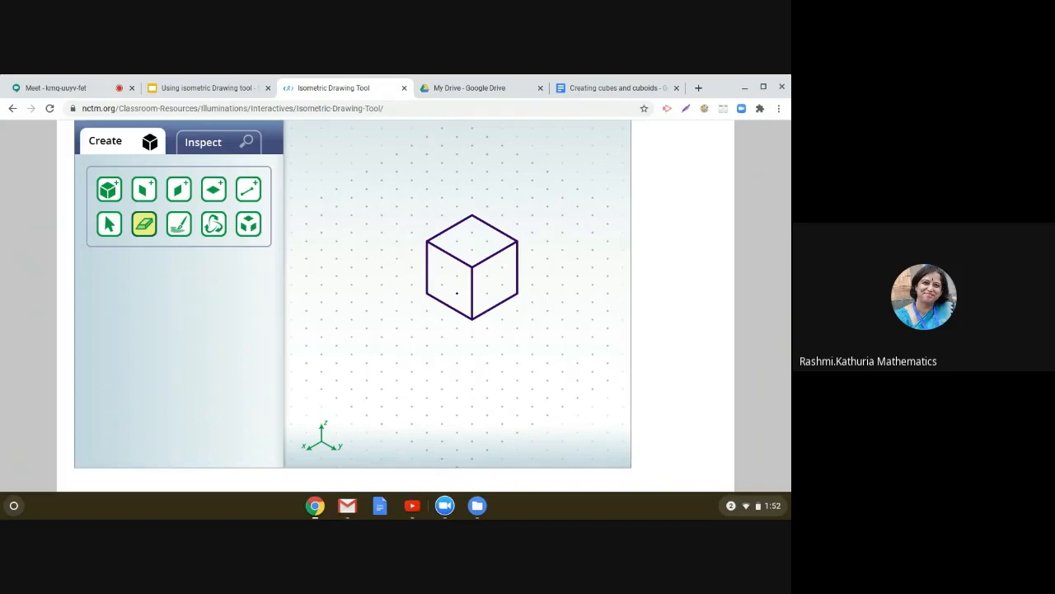
# Step: Reload the page to clear the line drawing from the canvas
pyautogui.click(430, 110)
pyautogui.click(430, 112)
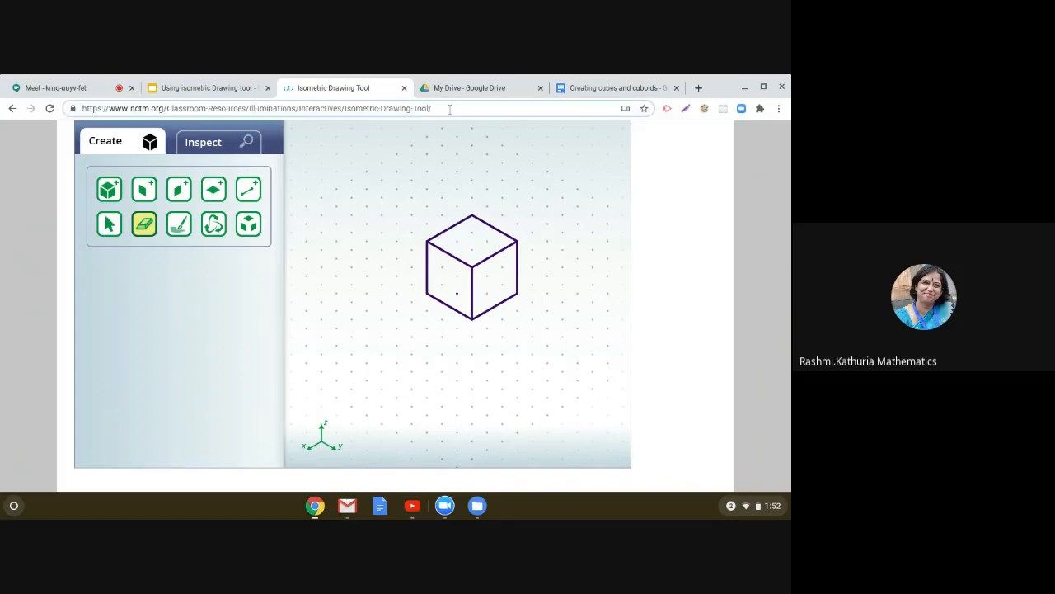
pyautogui.press('Return')
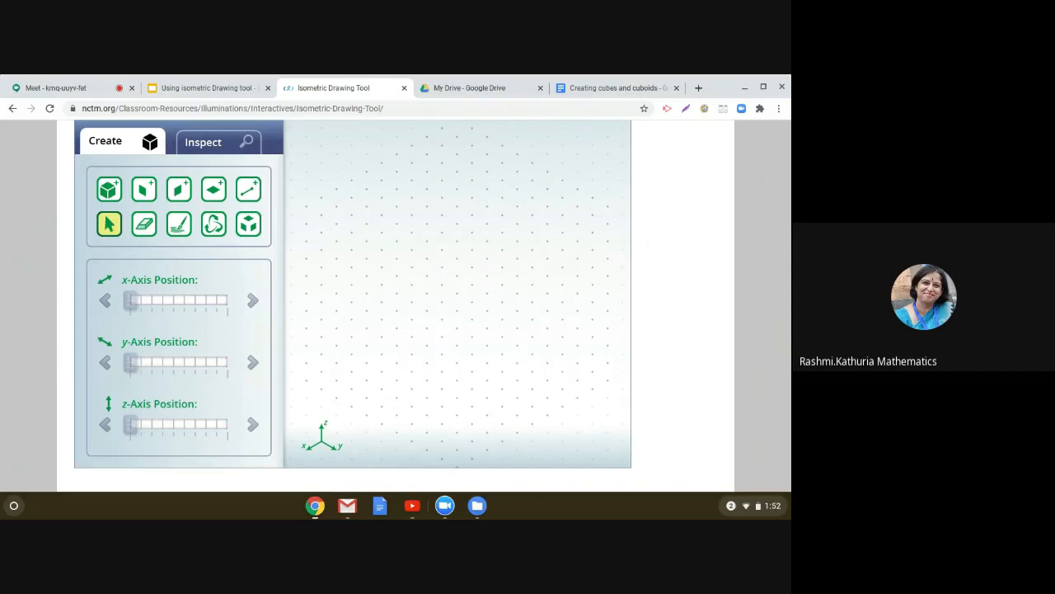
# Step: Build an orange cuboid of six unit cubes arranged 2 by 3
pyautogui.click(112, 192)
pyautogui.click(110, 323)
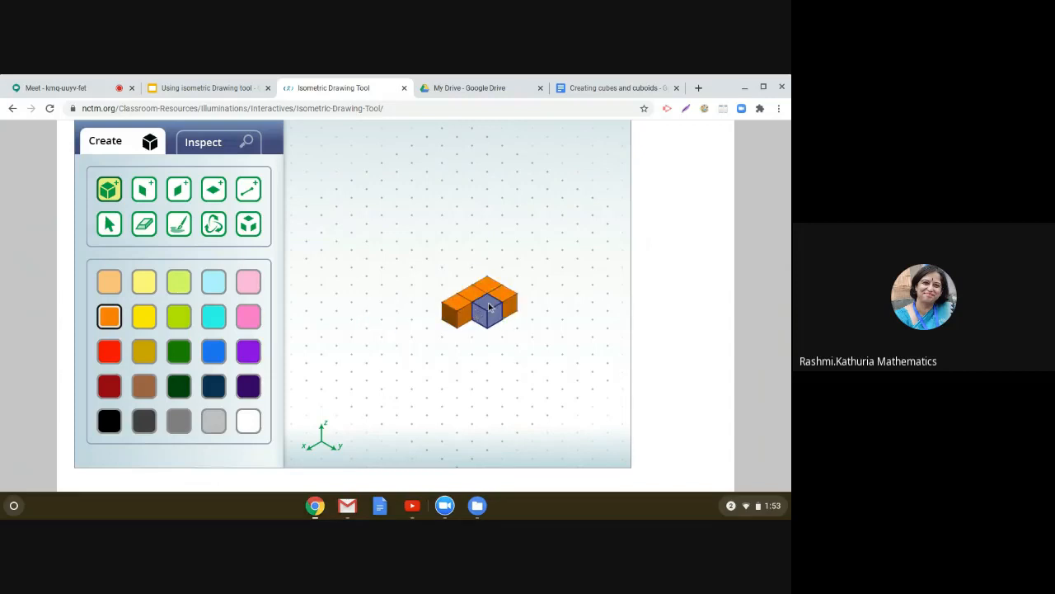
pyautogui.click(489, 307)
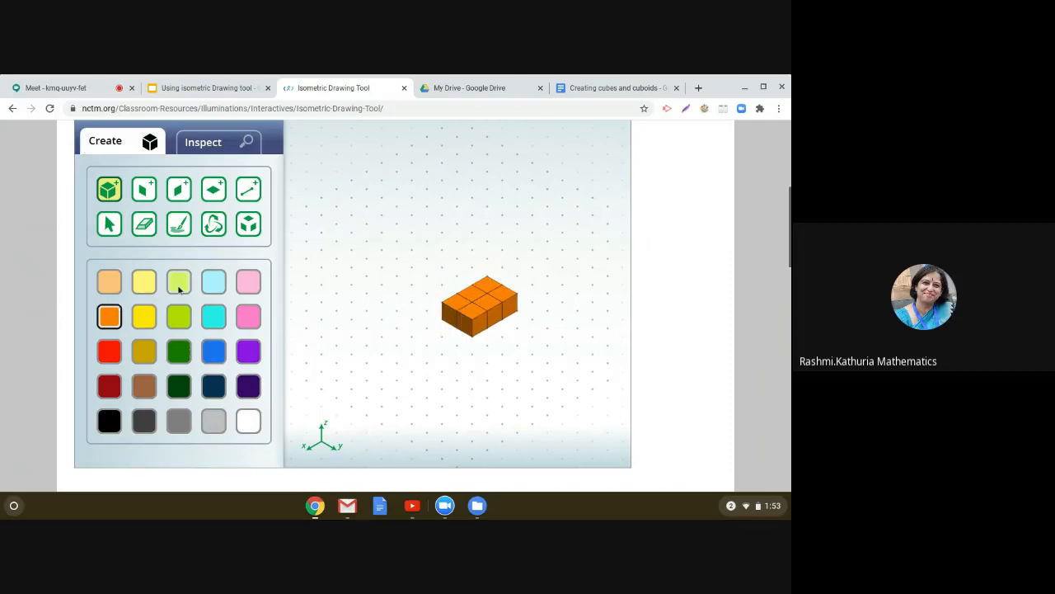
# Step: Paint the cuboid's top faces light green and its right side faces pink
pyautogui.click(179, 224)
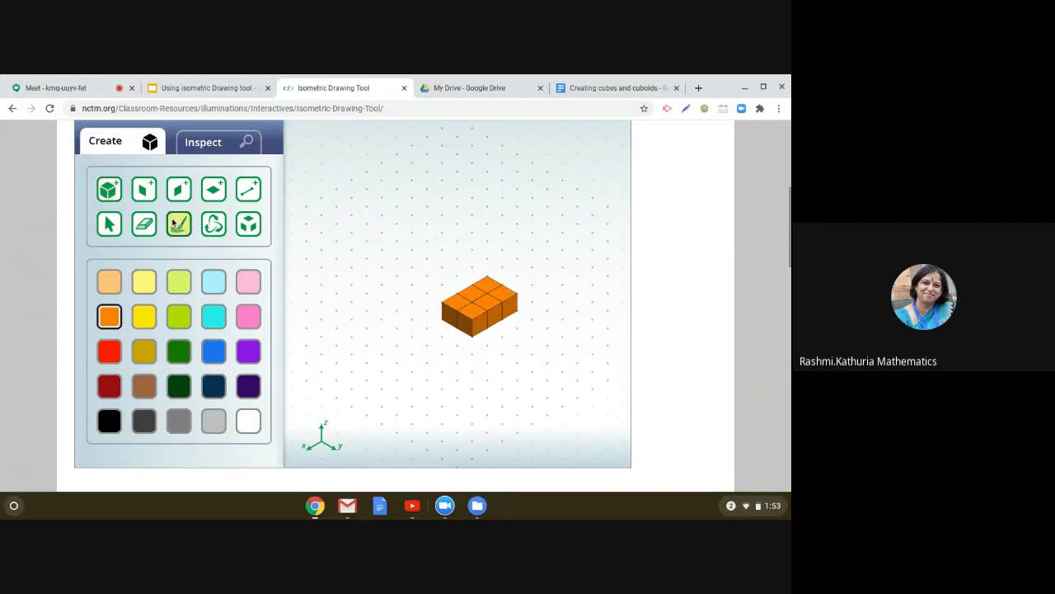
pyautogui.click(177, 282)
pyautogui.click(457, 308)
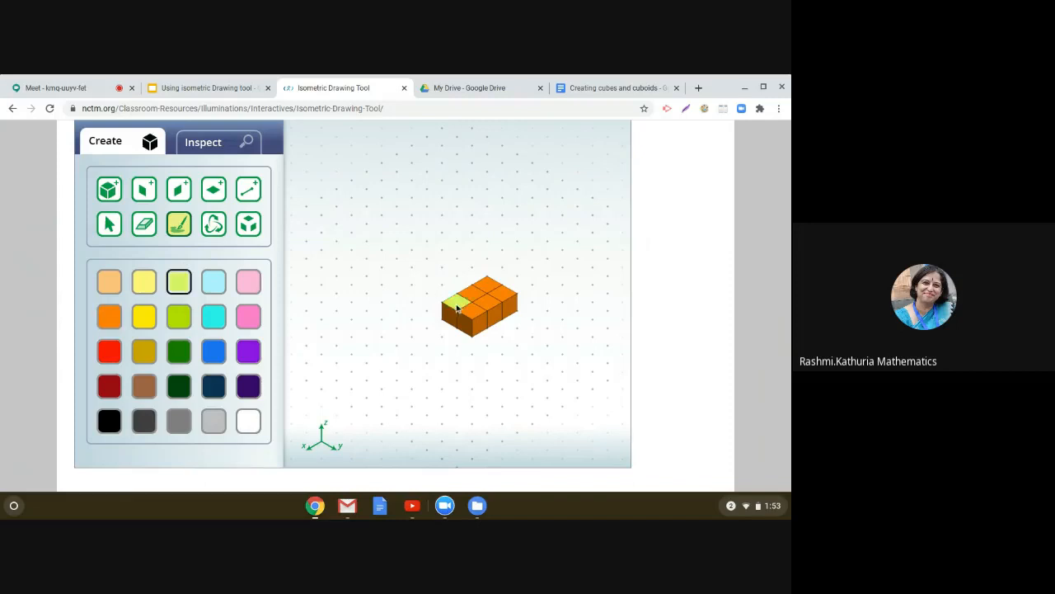
pyautogui.click(472, 294)
pyautogui.click(491, 290)
pyautogui.click(499, 294)
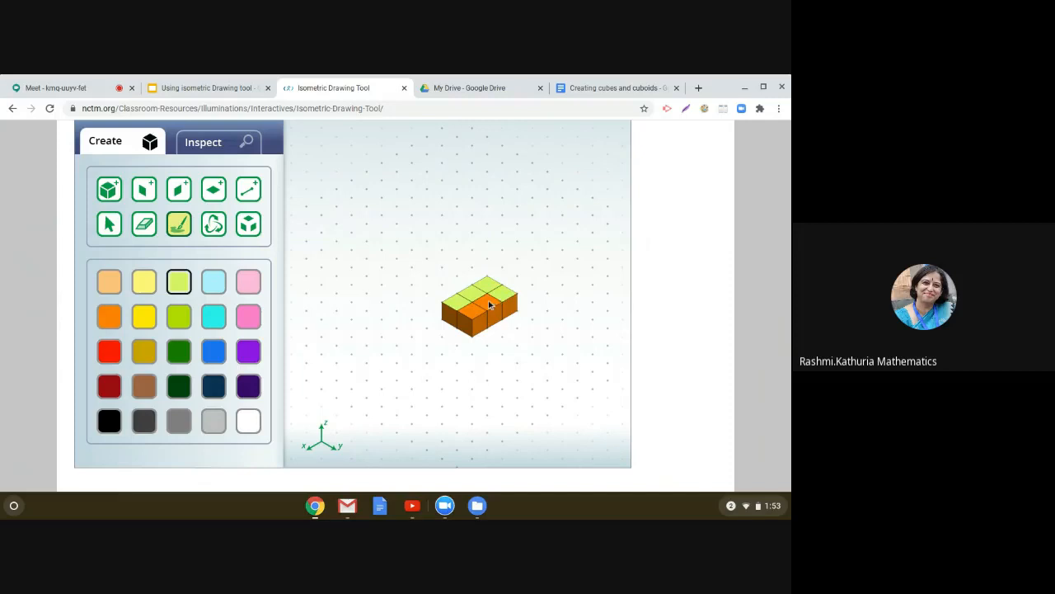
pyautogui.click(489, 306)
pyautogui.click(473, 310)
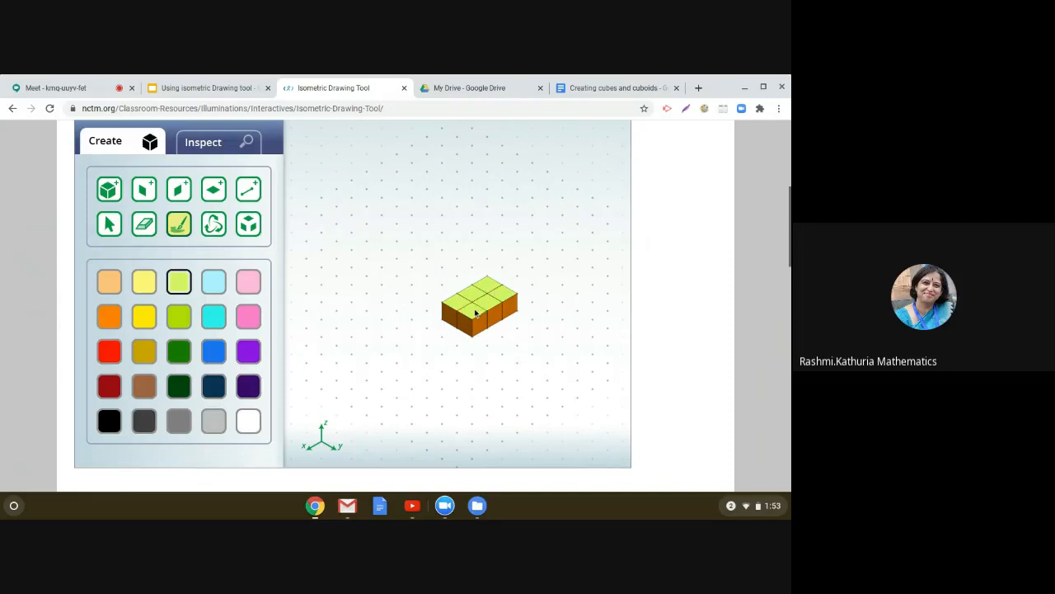
pyautogui.click(240, 282)
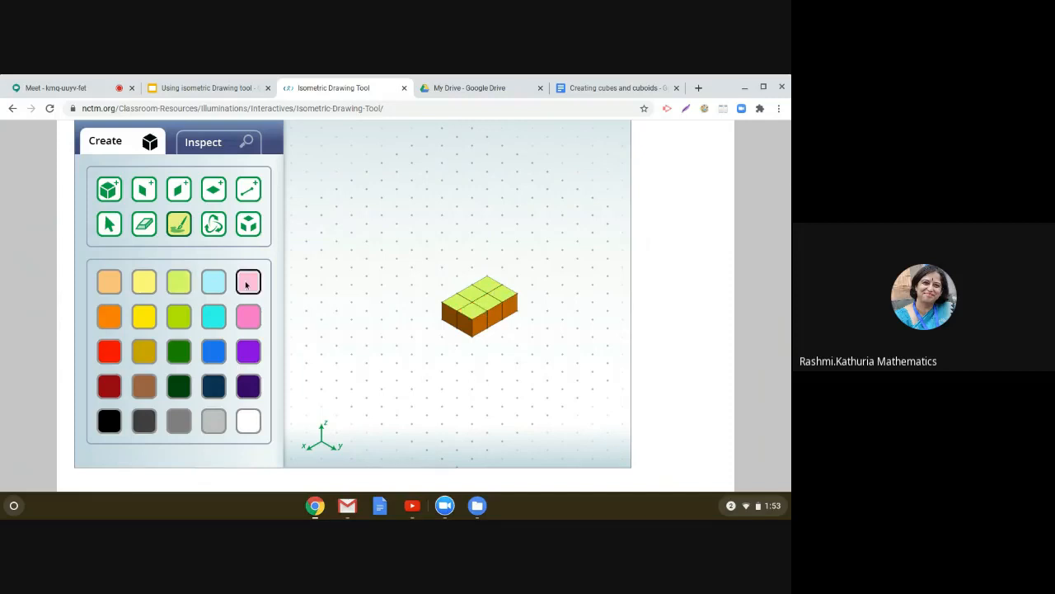
pyautogui.click(480, 327)
pyautogui.click(494, 321)
# Step: Inspect the cuboid's 2D front, right, top and mat views, then return to Create
pyautogui.click(213, 152)
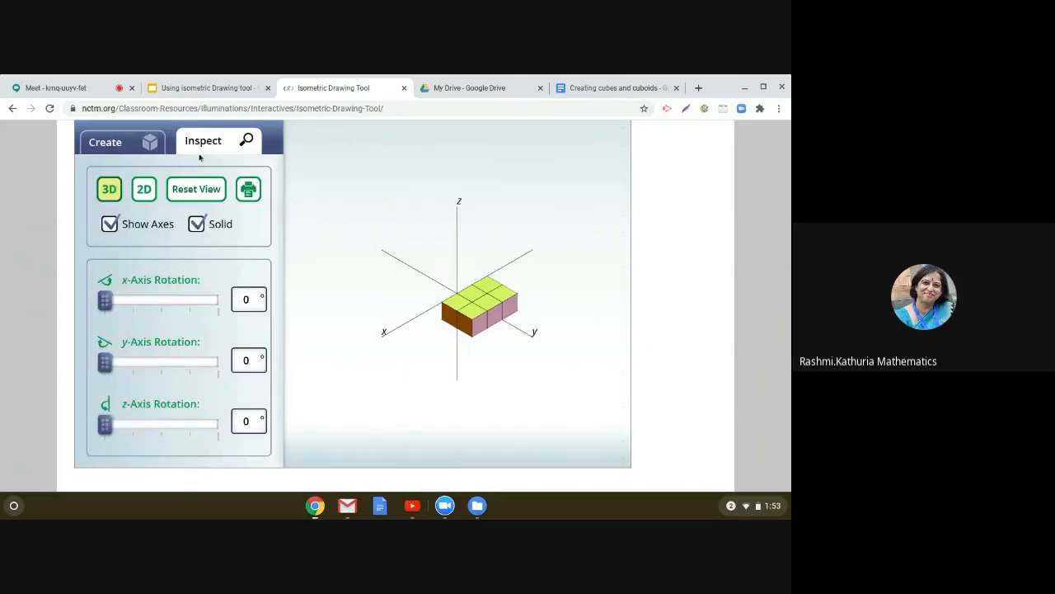
pyautogui.click(144, 193)
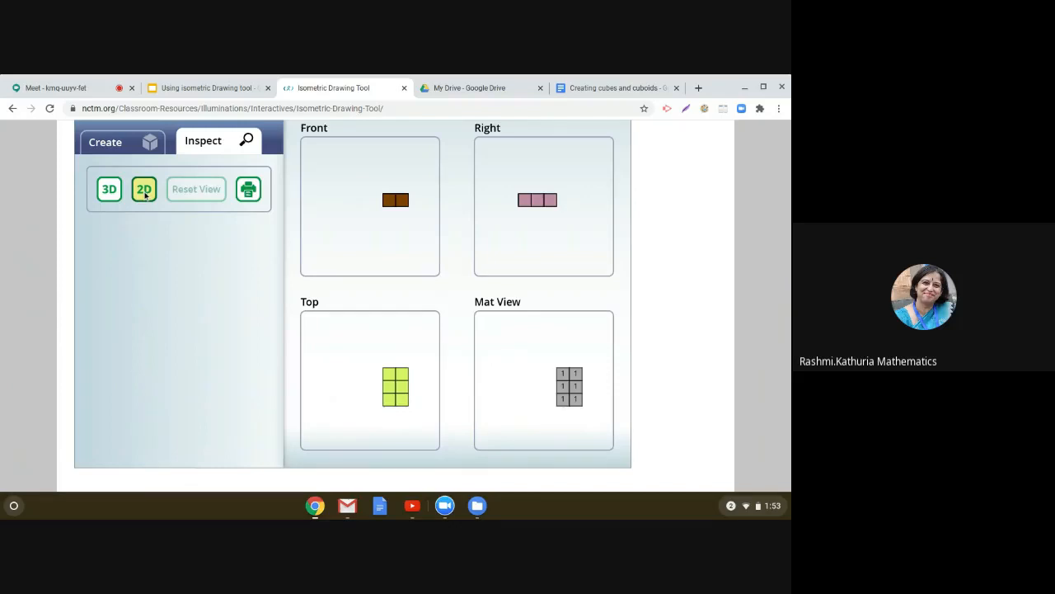
pyautogui.click(105, 143)
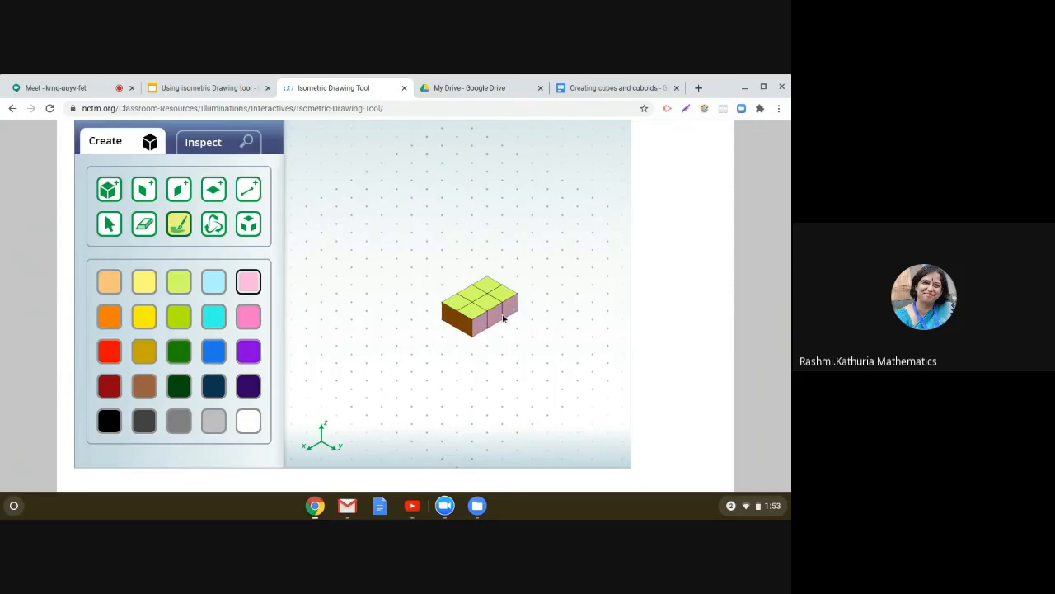
# Step: Switch between Inspect and Create to compare the cuboid's 2D views with the 3D model
pyautogui.click(219, 151)
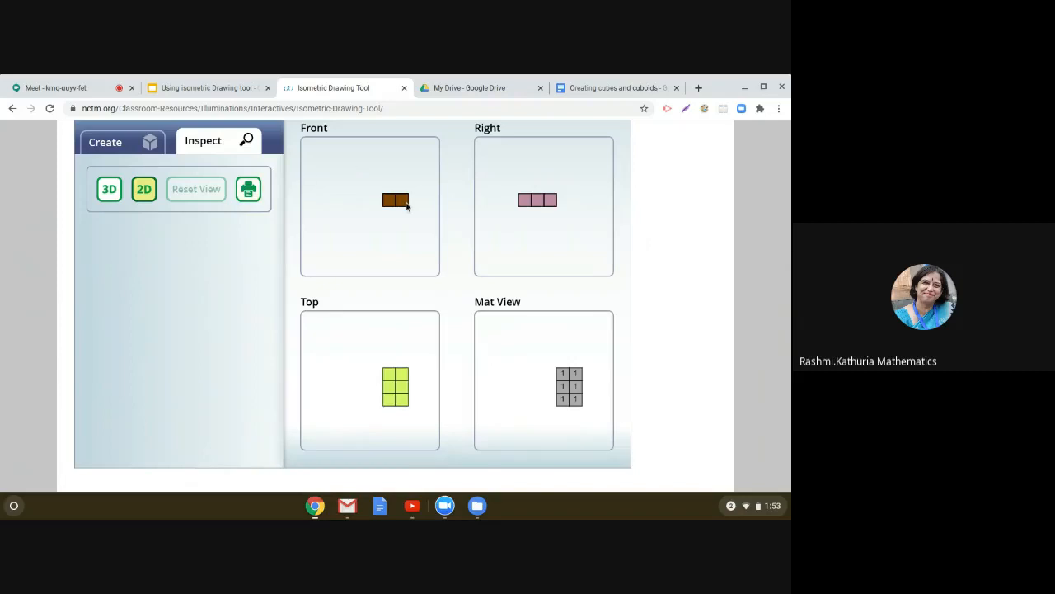
pyautogui.click(125, 150)
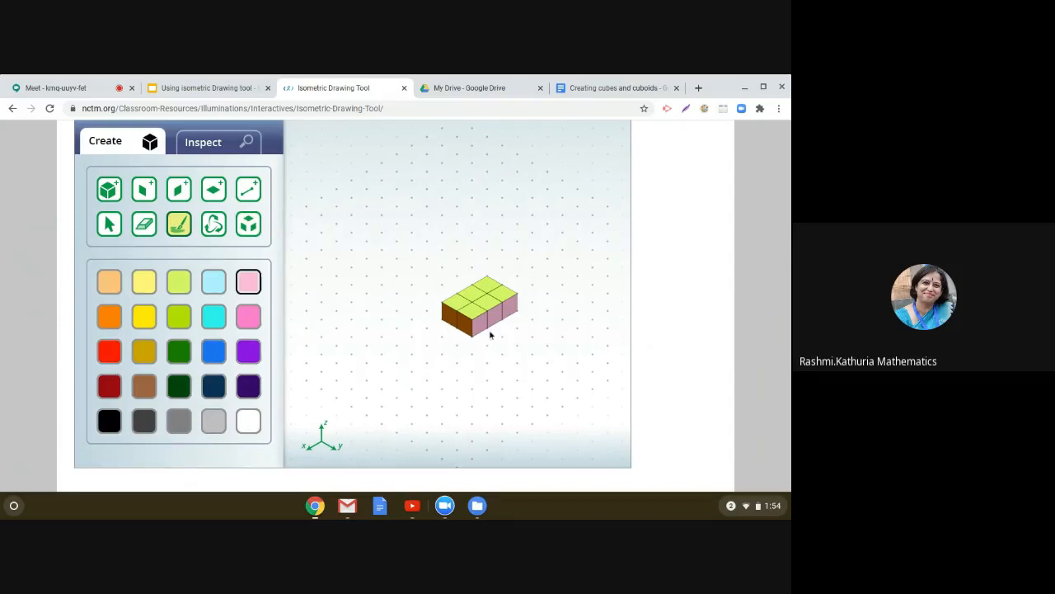
pyautogui.click(198, 146)
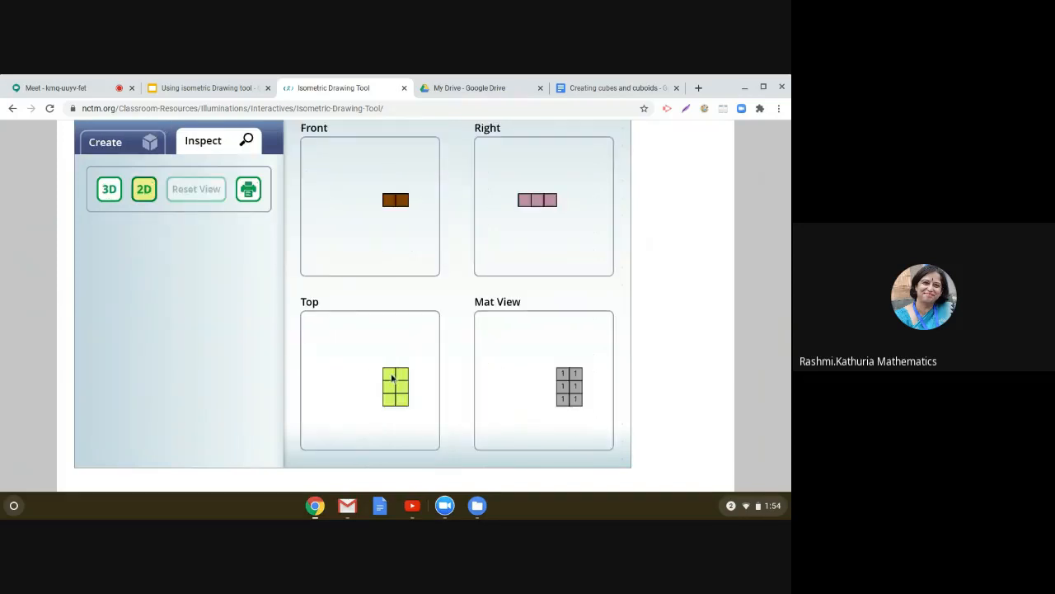
pyautogui.click(116, 153)
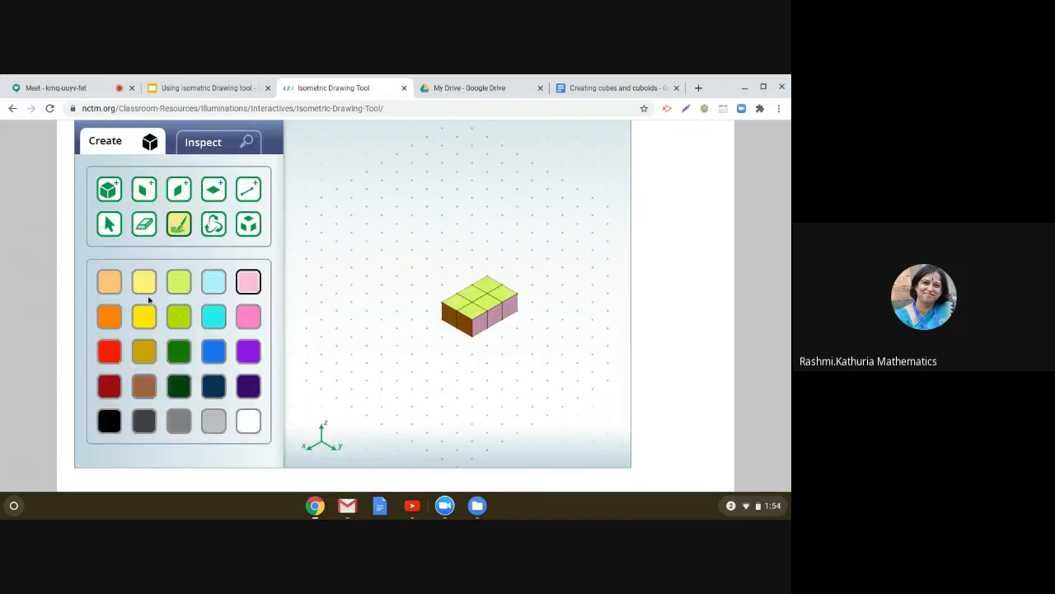
# Step: Stack three orange unit cubes on top of the cuboid
pyautogui.click(117, 198)
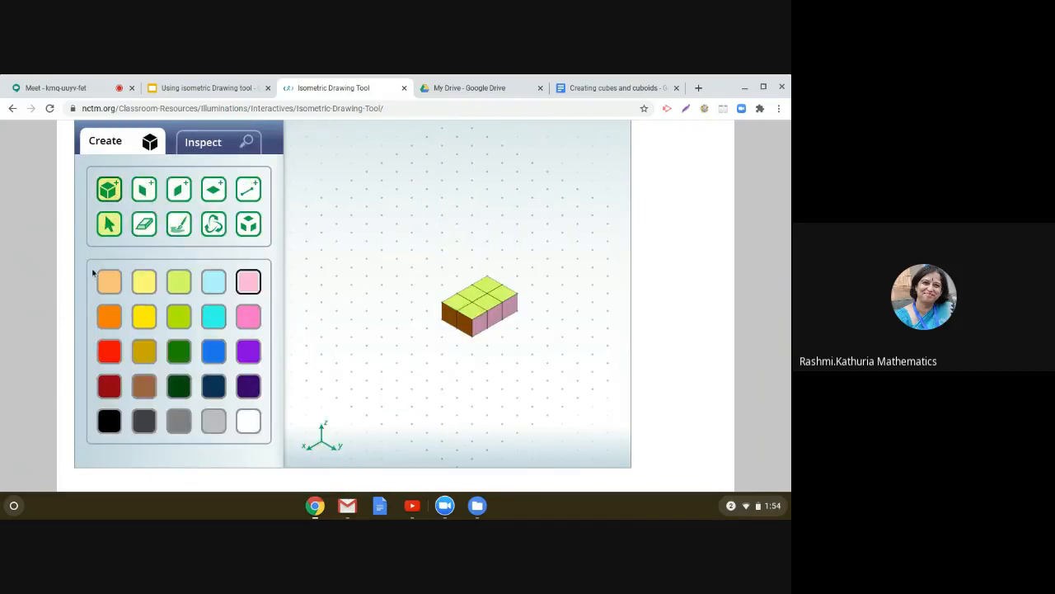
pyautogui.click(109, 316)
pyautogui.click(452, 312)
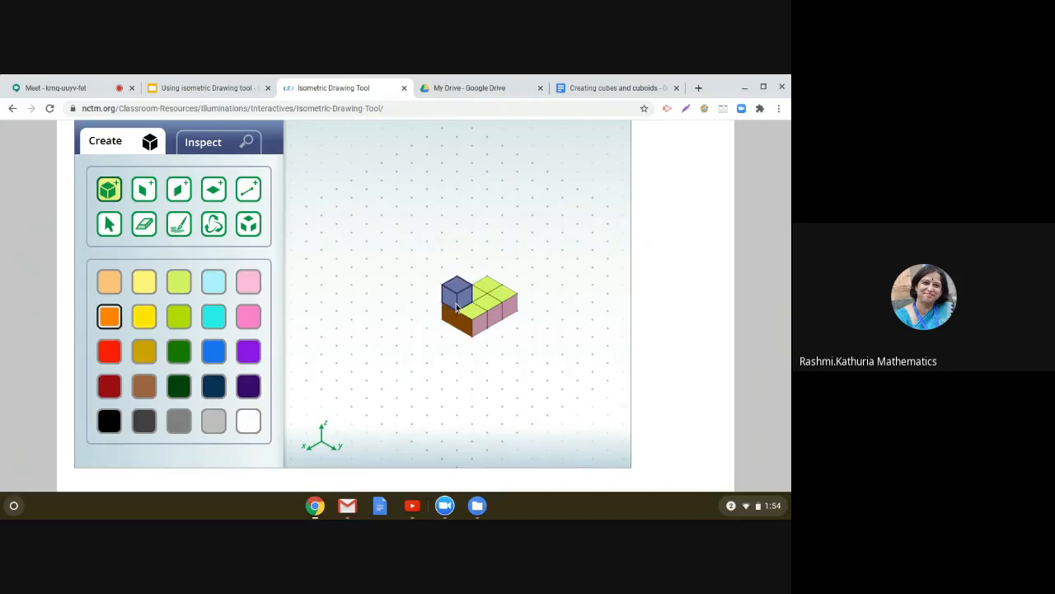
pyautogui.click(455, 295)
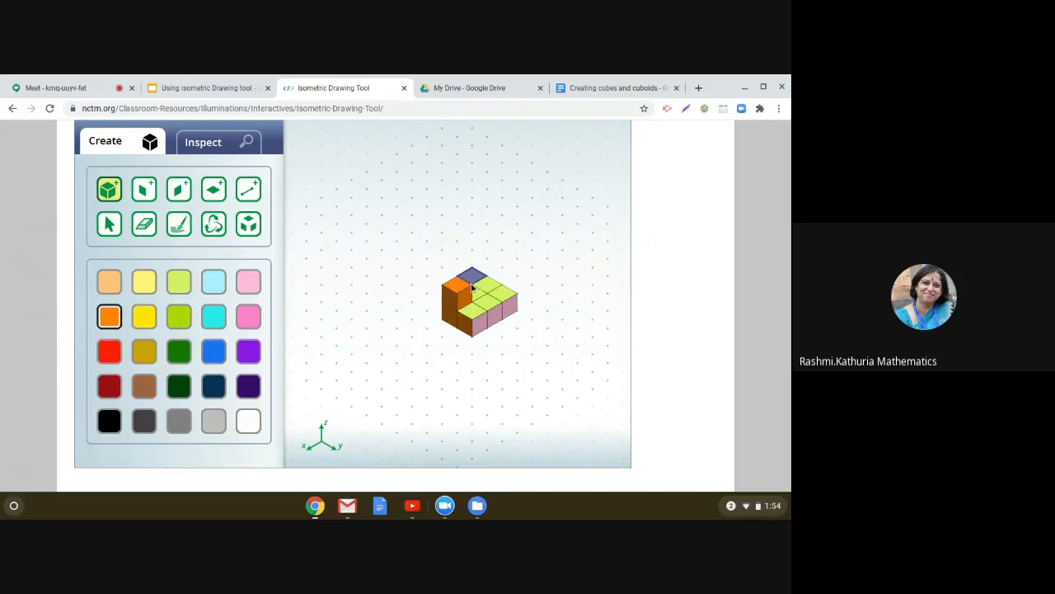
pyautogui.click(481, 286)
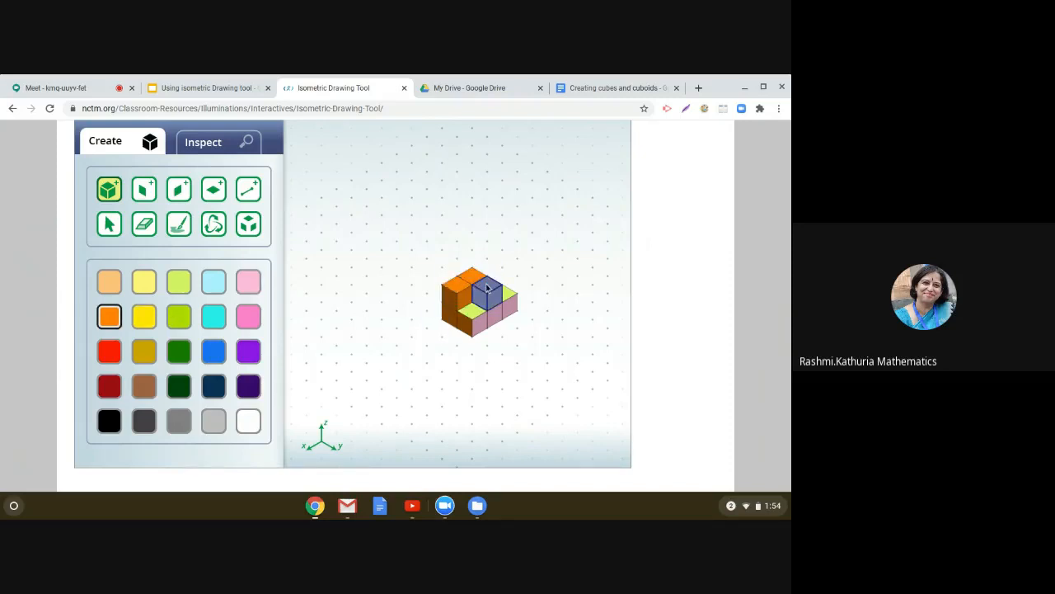
pyautogui.click(487, 287)
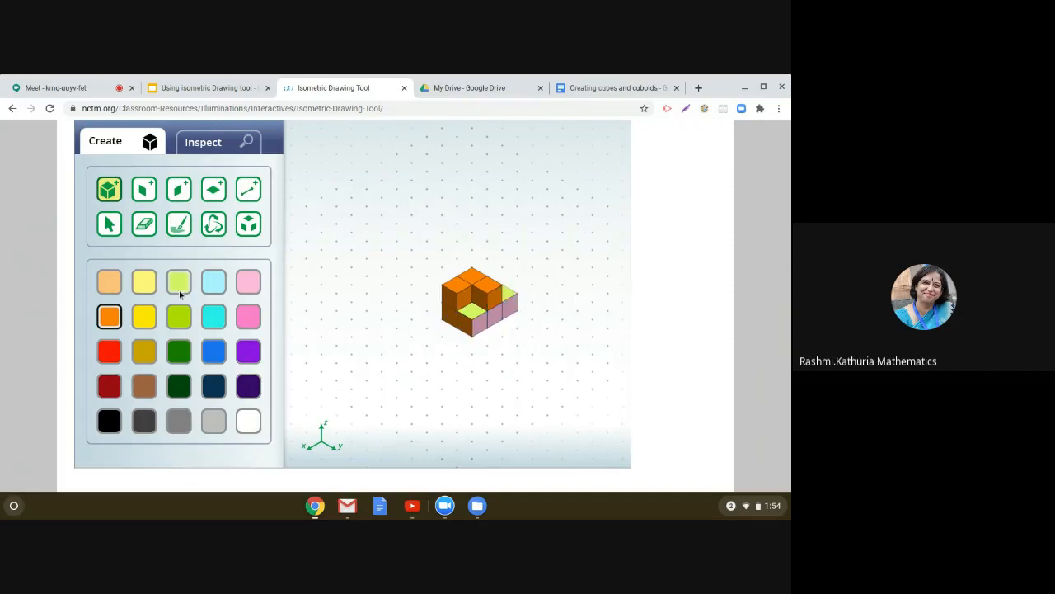
# Step: Paint the front faces of the cuboid's bottom layer light blue
pyautogui.click(213, 294)
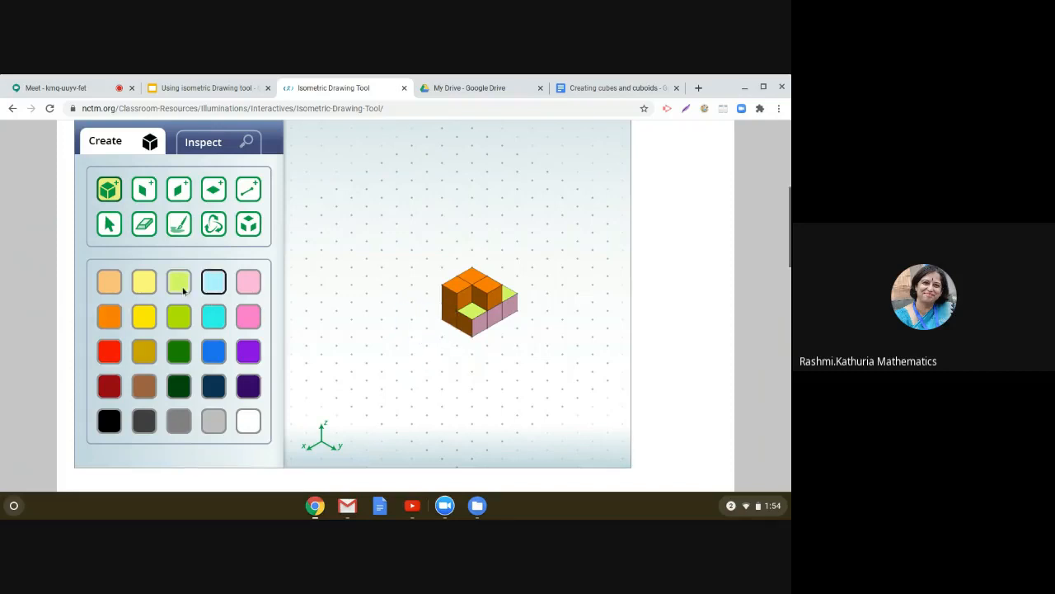
pyautogui.click(183, 229)
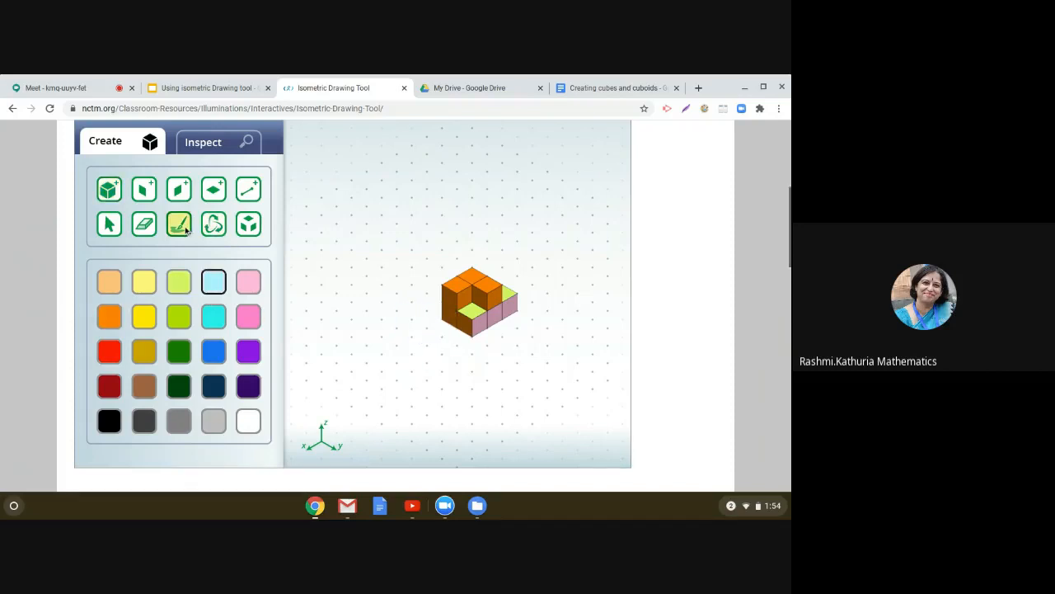
pyautogui.click(465, 325)
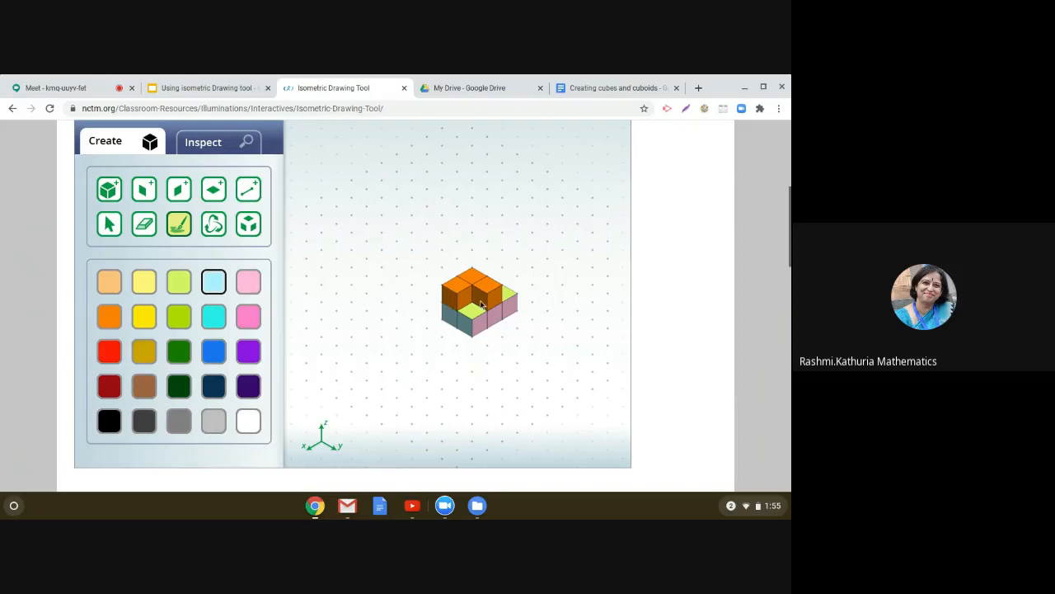
# Step: Toggle between Inspect and Create to examine the new shape's front, right, top and mat views
pyautogui.click(221, 151)
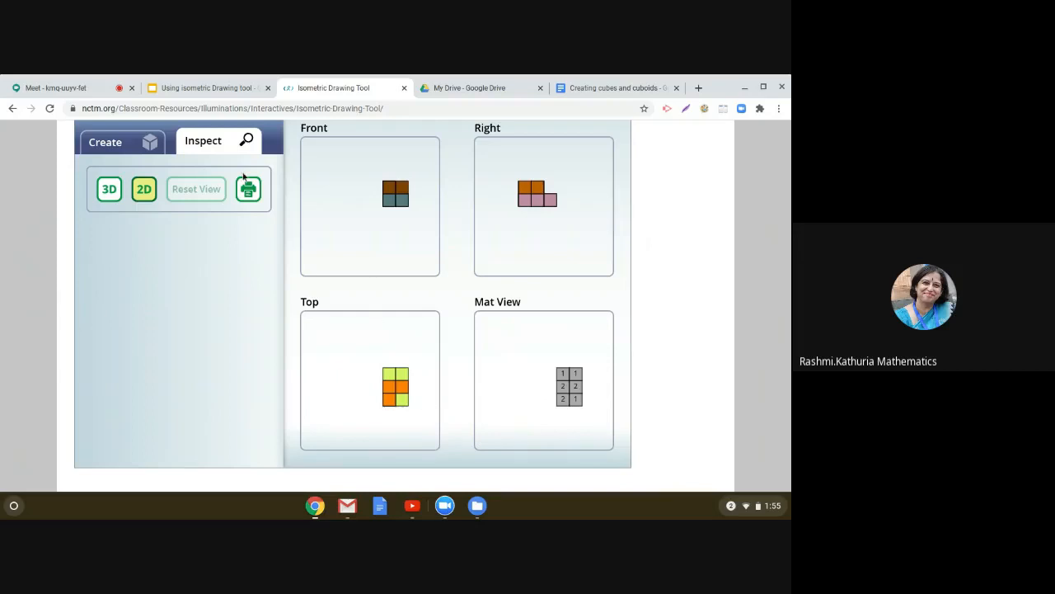
pyautogui.click(119, 145)
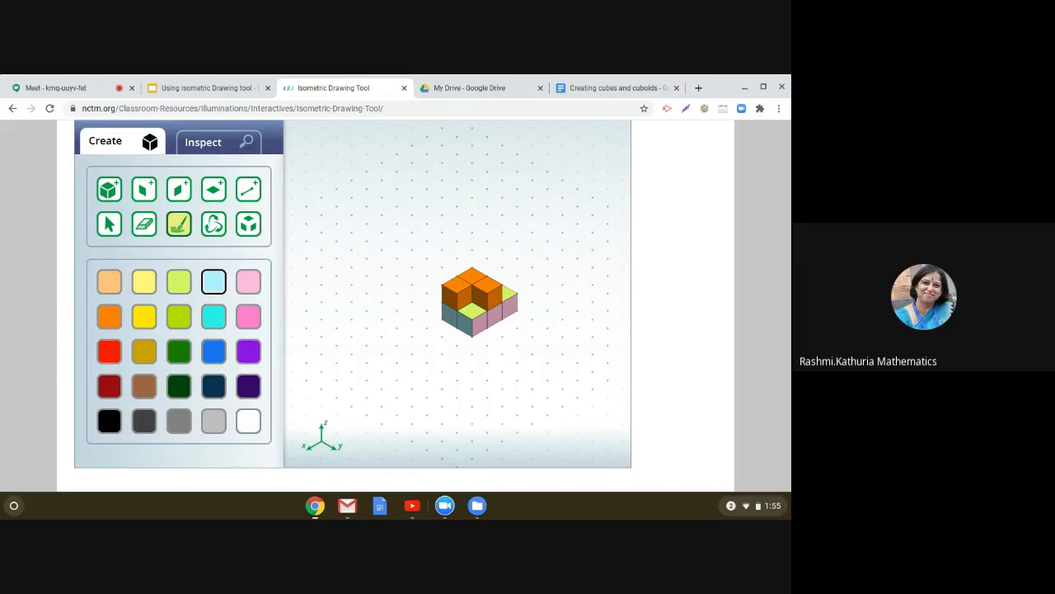
pyautogui.click(193, 144)
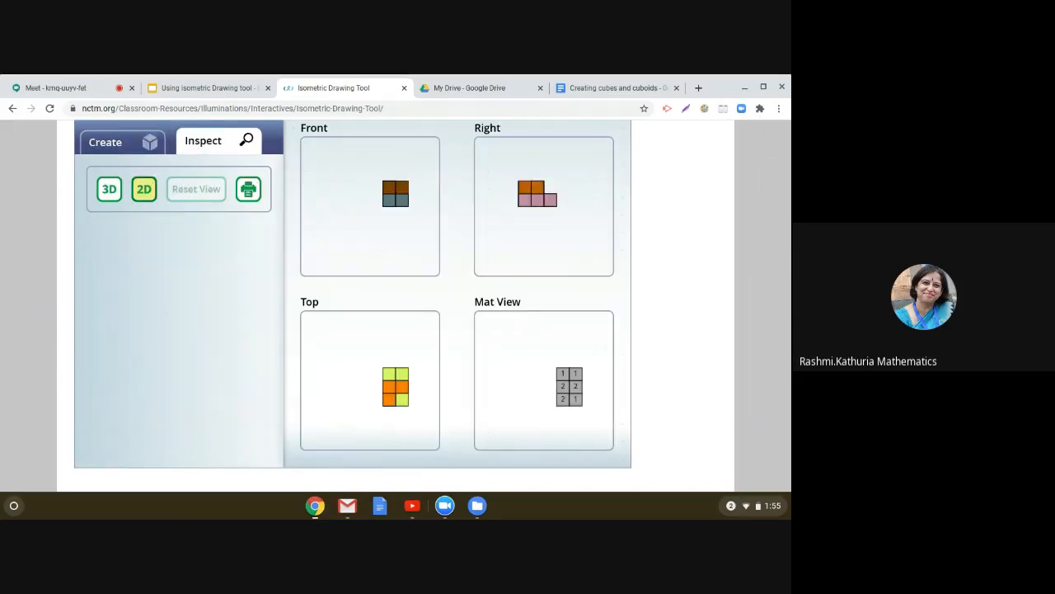
pyautogui.click(128, 144)
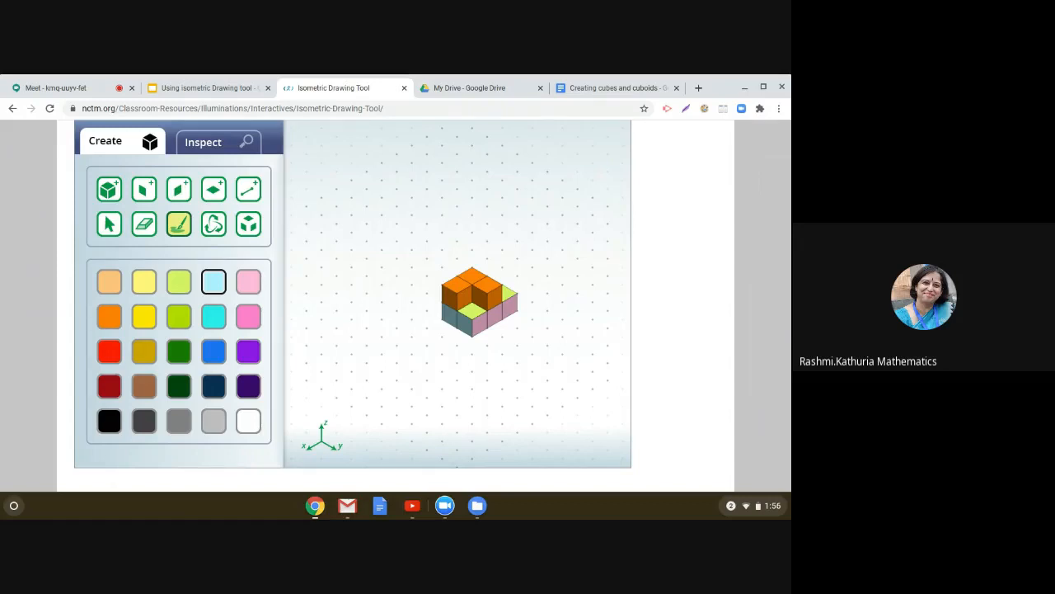
pyautogui.click(207, 150)
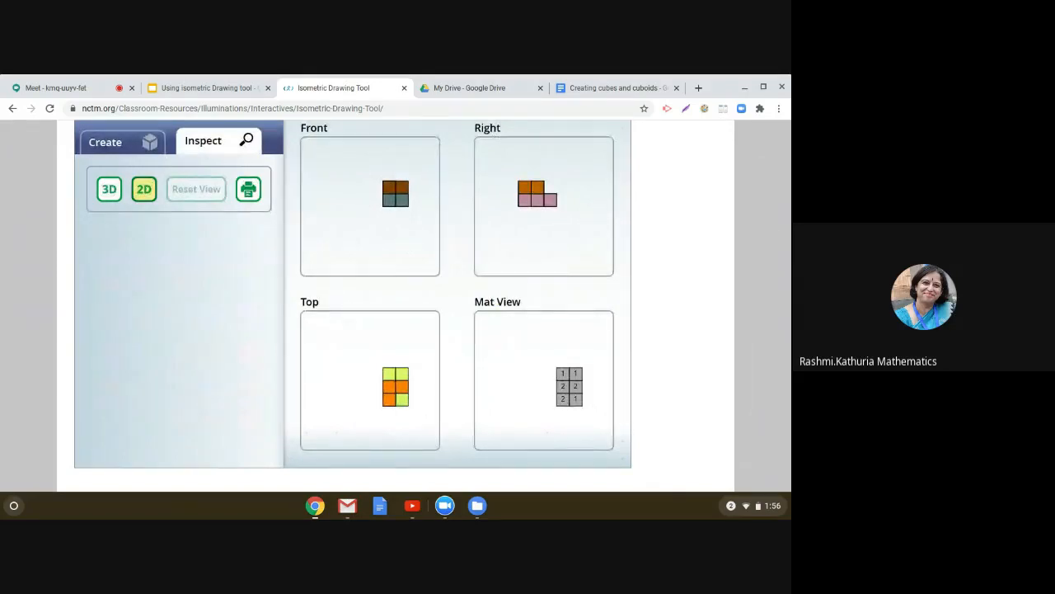
pyautogui.click(131, 151)
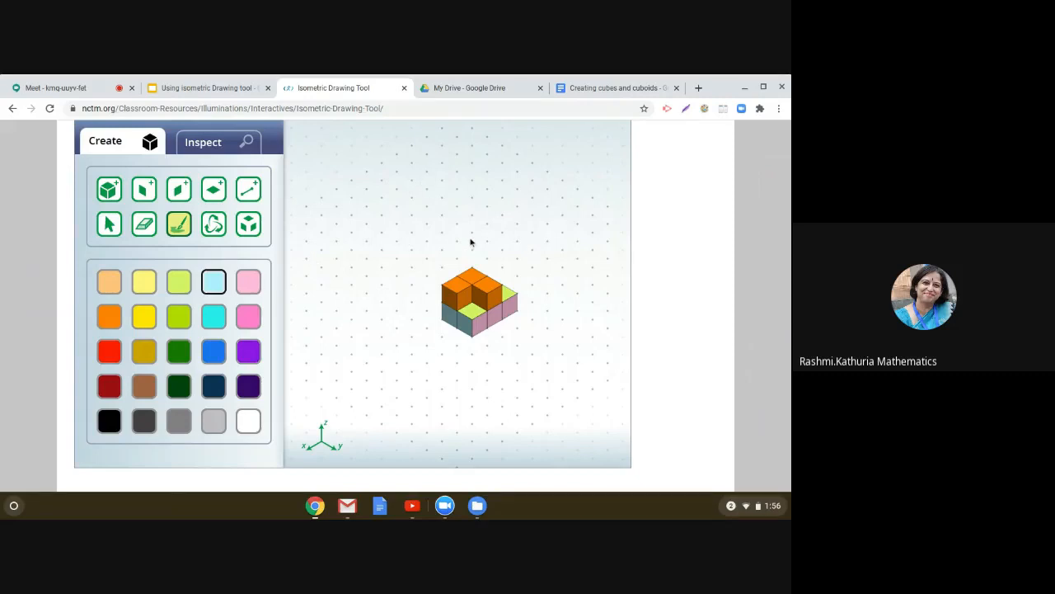
# Step: Rotate the shape with the Rotate tool to view it from different angles
pyautogui.click(214, 226)
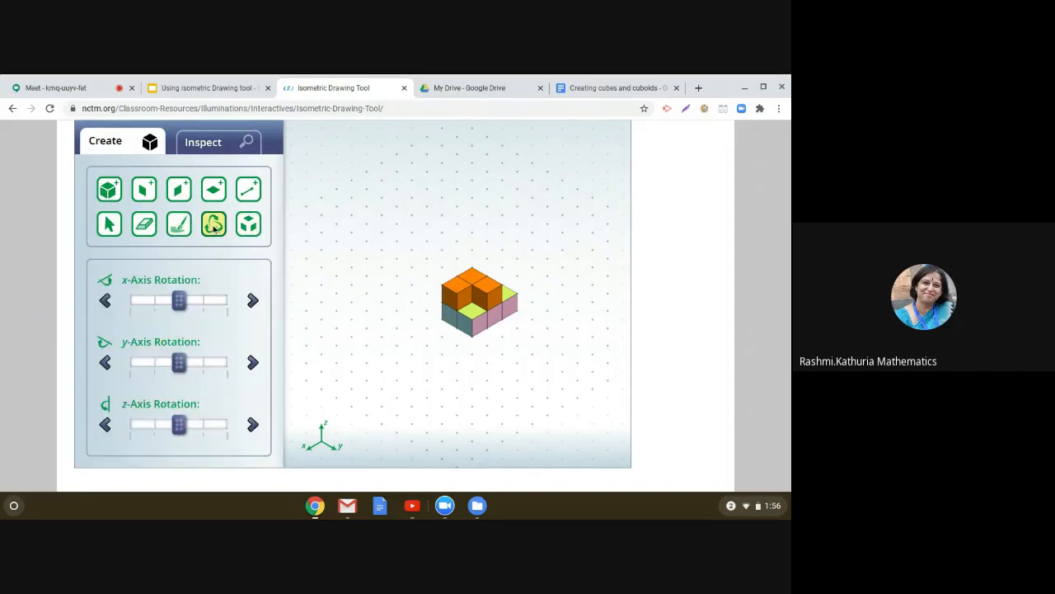
pyautogui.moveTo(474, 301); pyautogui.dragTo(573, 289)
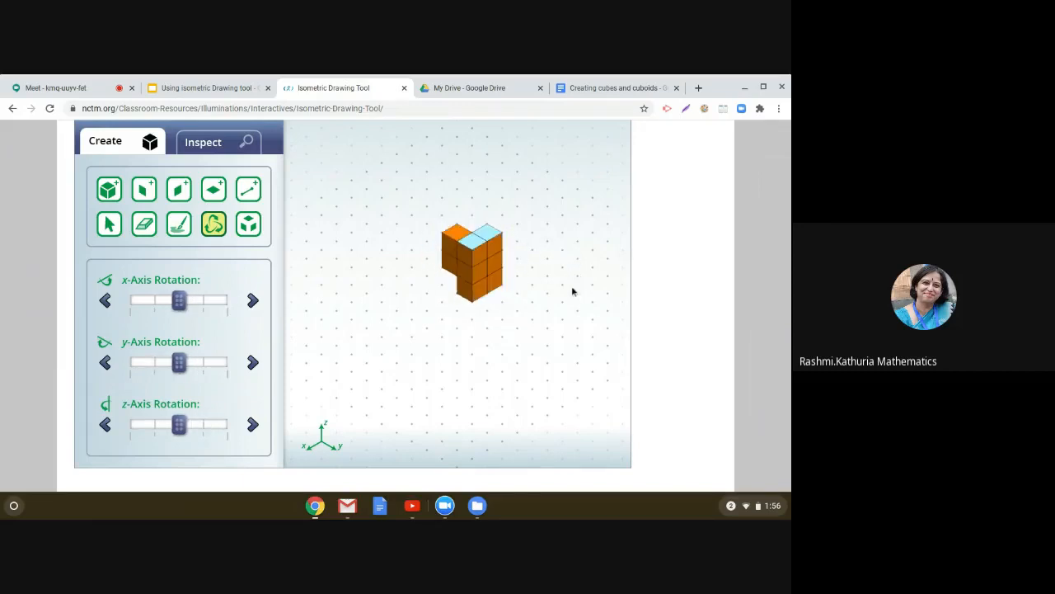
pyautogui.moveTo(488, 278); pyautogui.dragTo(511, 242)
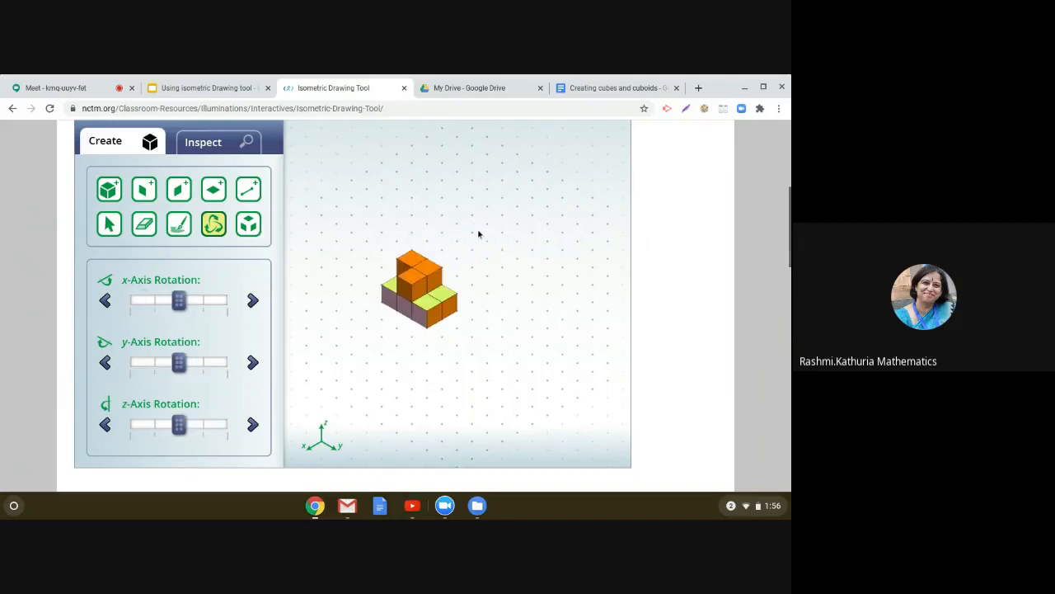
# Step: Reload the page and try building a cube from separate X, Y and Z faces
pyautogui.click(414, 108)
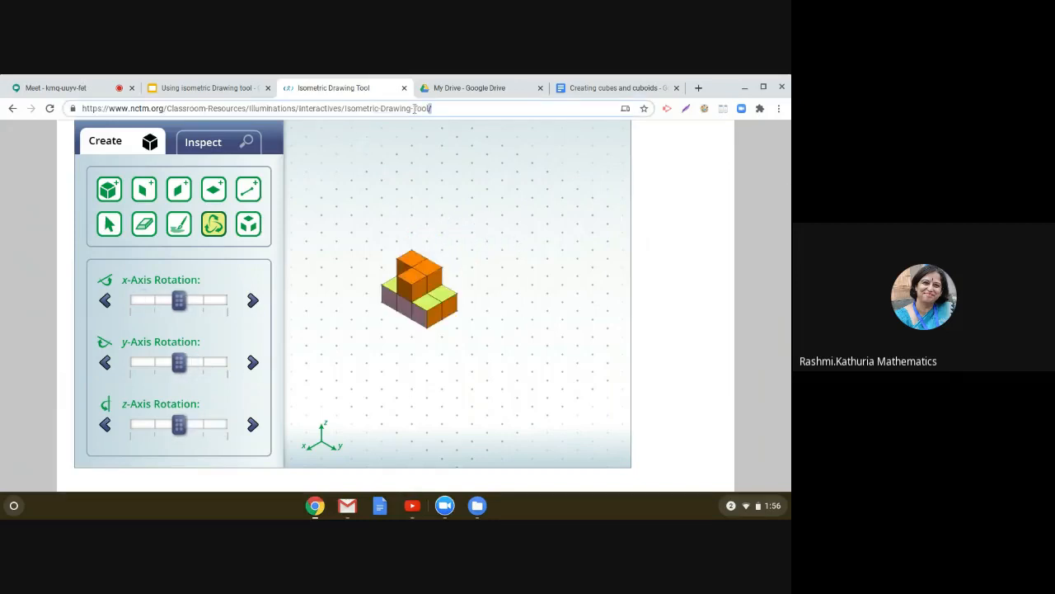
pyautogui.press('Return')
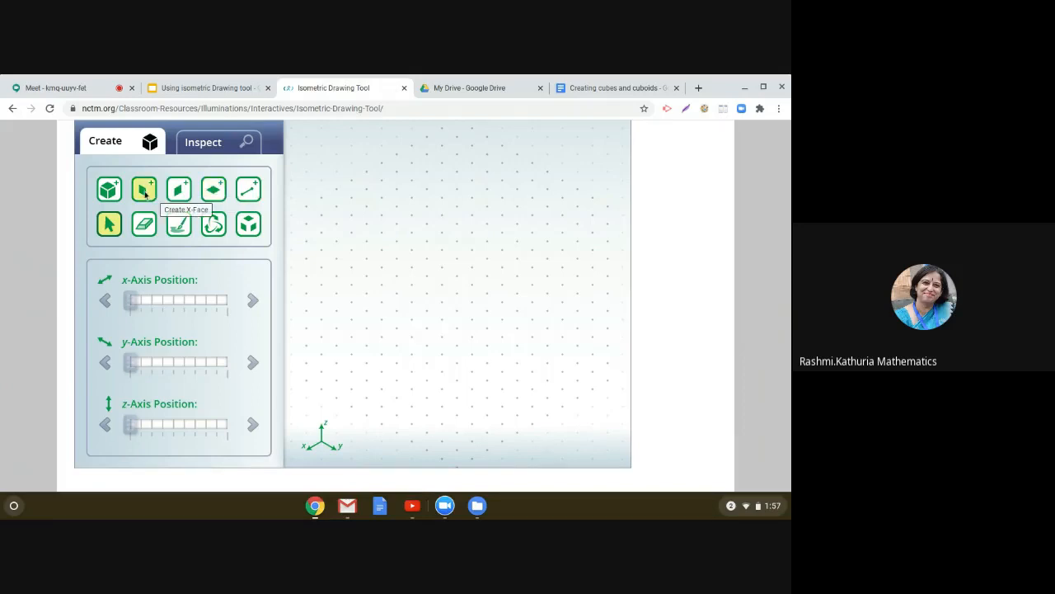
pyautogui.click(144, 191)
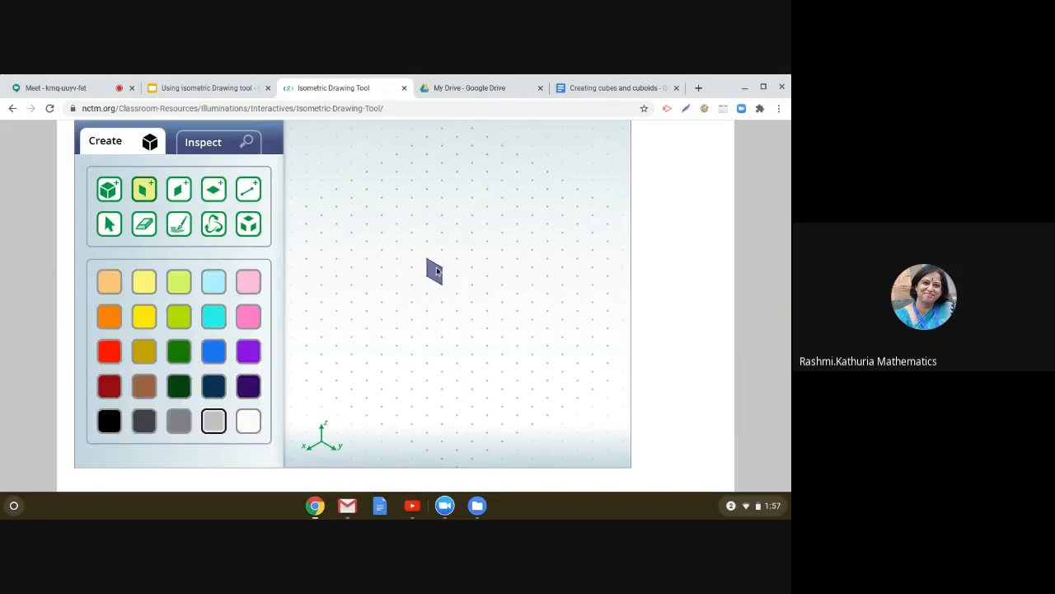
pyautogui.click(438, 272)
pyautogui.click(422, 283)
pyautogui.click(179, 190)
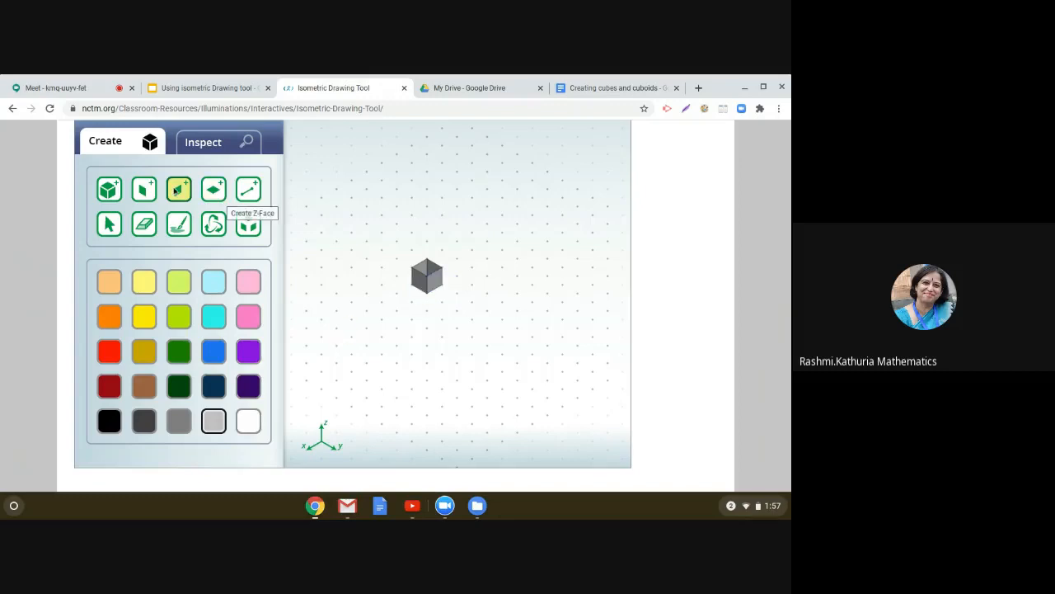
pyautogui.click(214, 189)
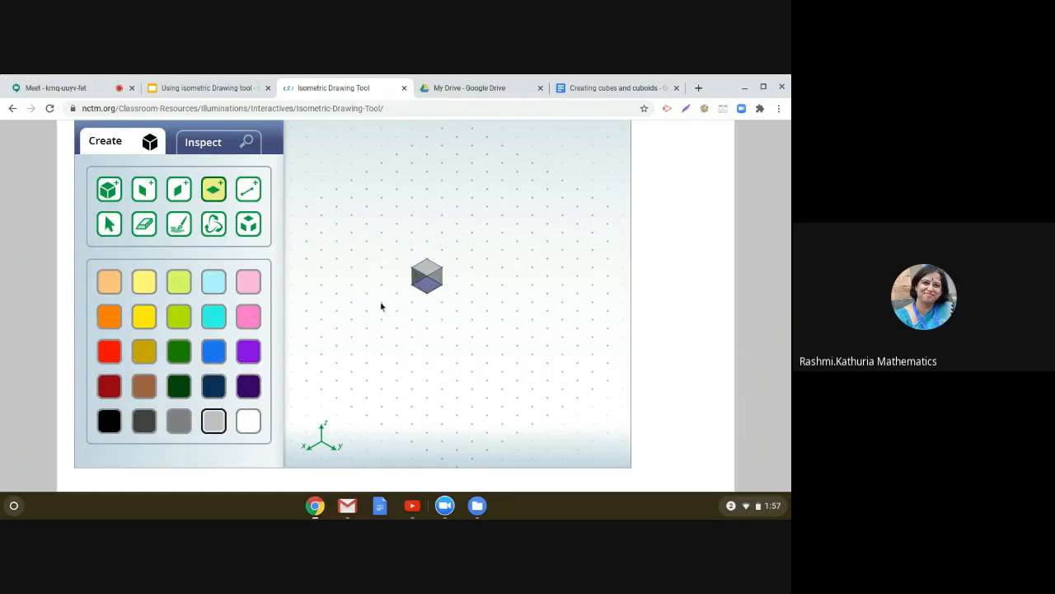
pyautogui.click(429, 294)
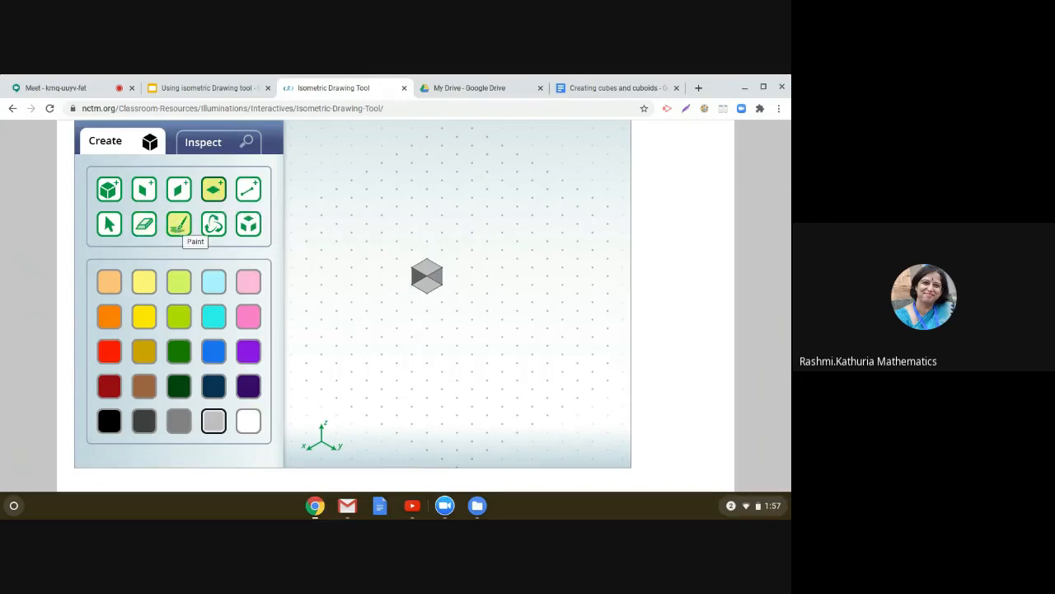
# Step: Reload the page and place a single horizontal face with the Z-face tool
pyautogui.click(396, 109)
pyautogui.click(396, 109)
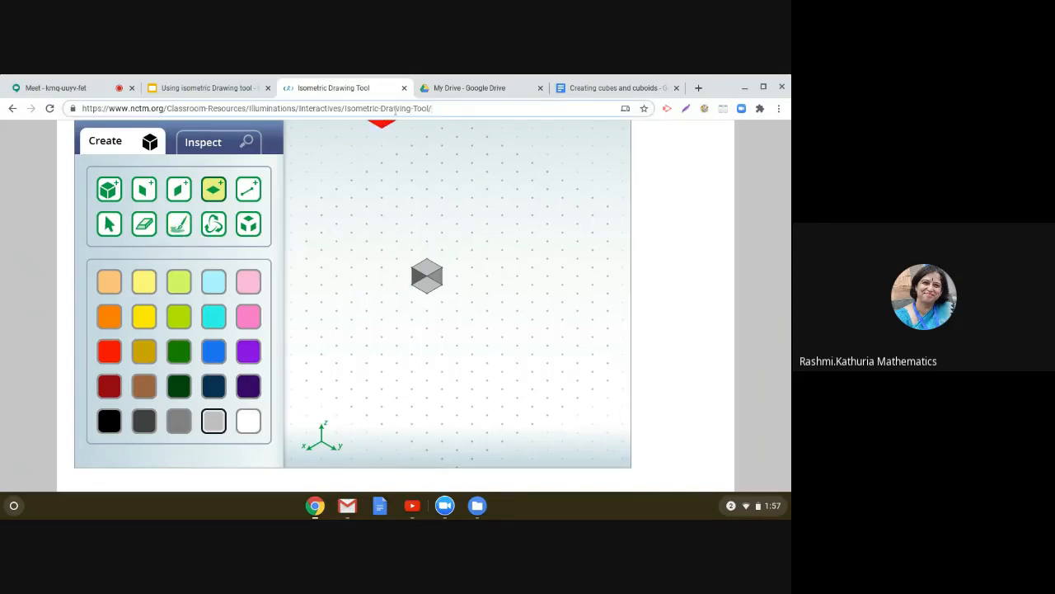
pyautogui.press('Return')
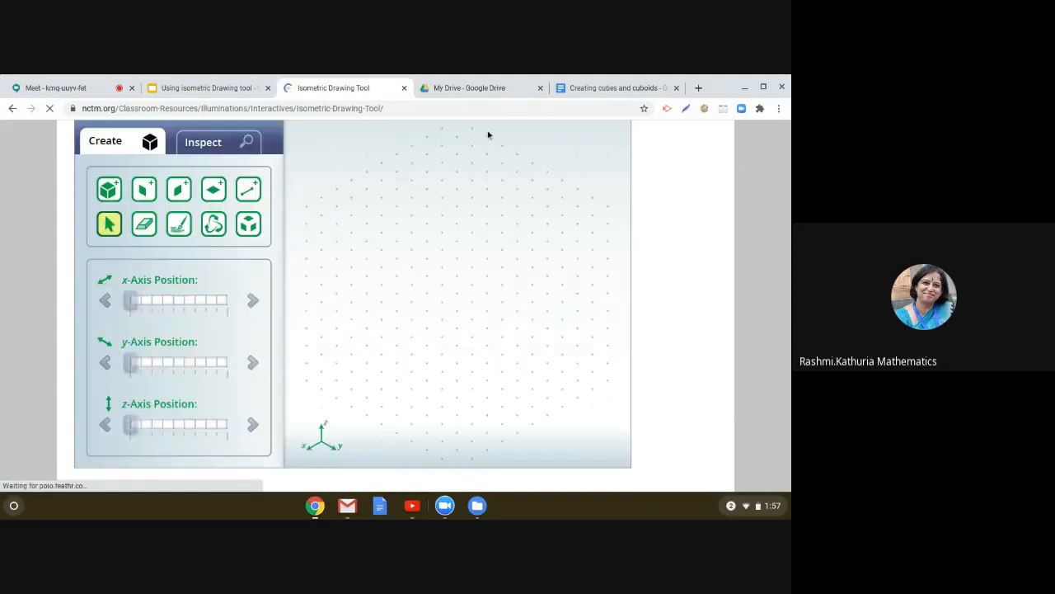
pyautogui.click(213, 189)
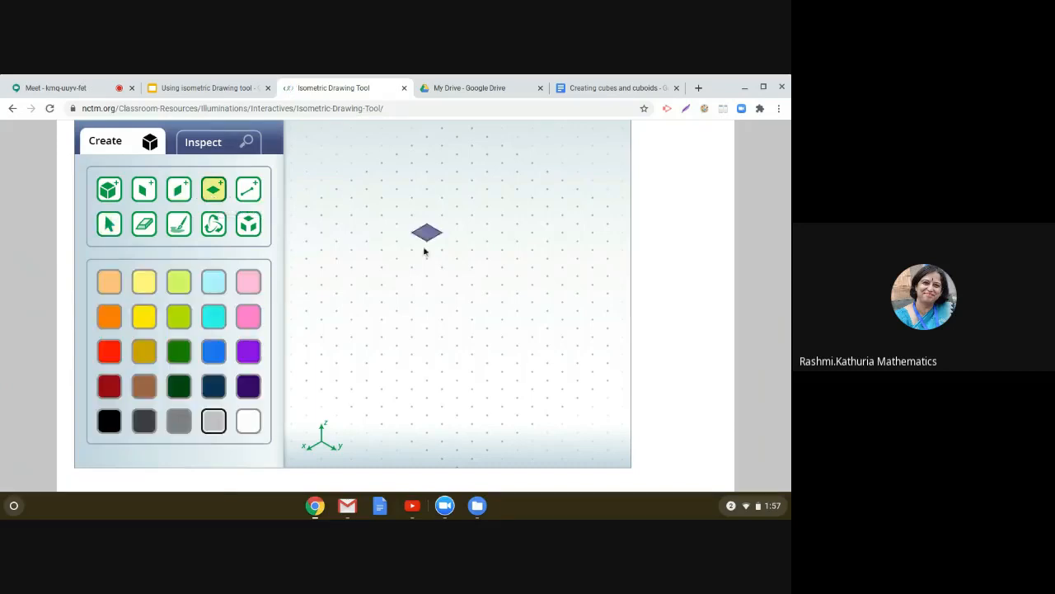
pyautogui.click(437, 292)
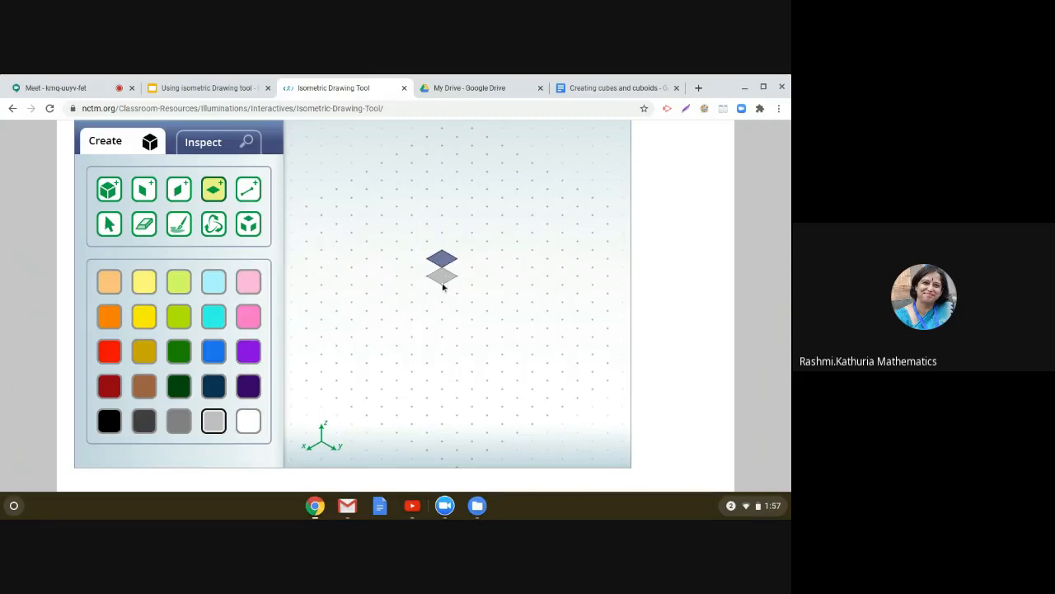
pyautogui.click(183, 191)
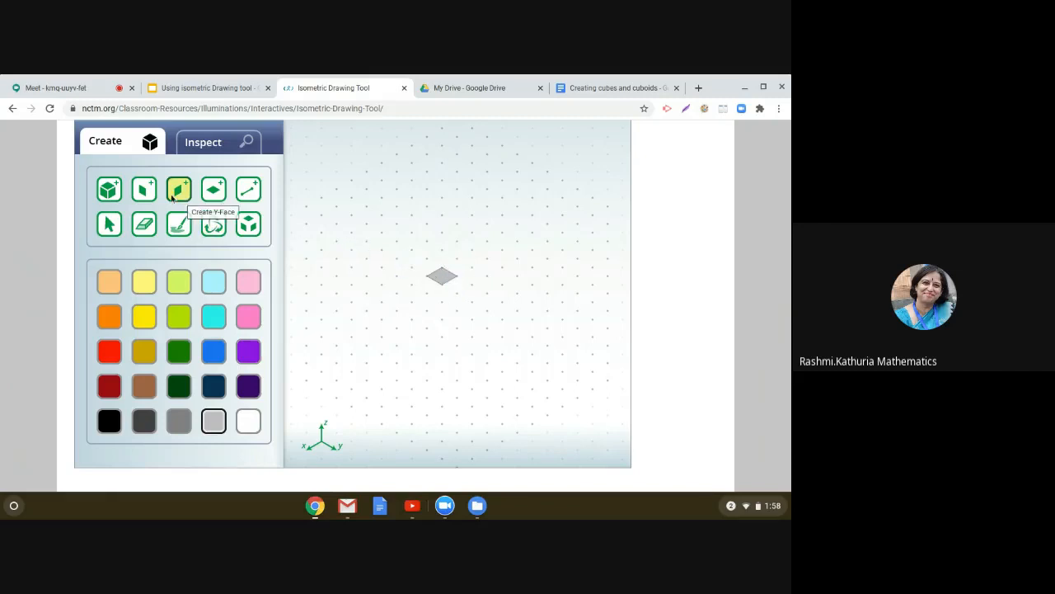
pyautogui.click(145, 195)
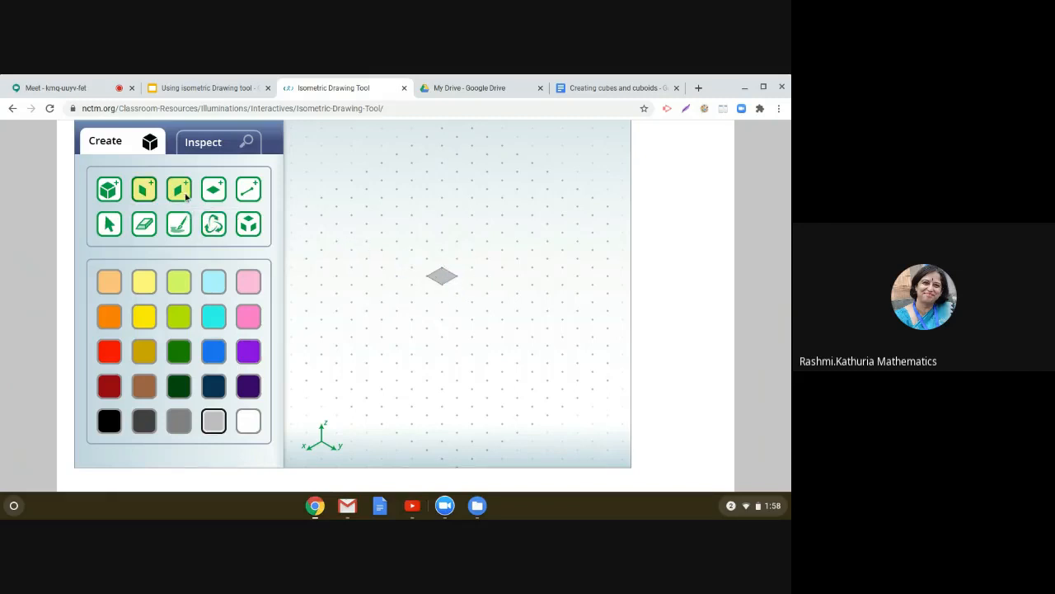
# Step: Switch to the Using isometric Drawing tool presentation and move to the Illuminations slide
pyautogui.click(199, 89)
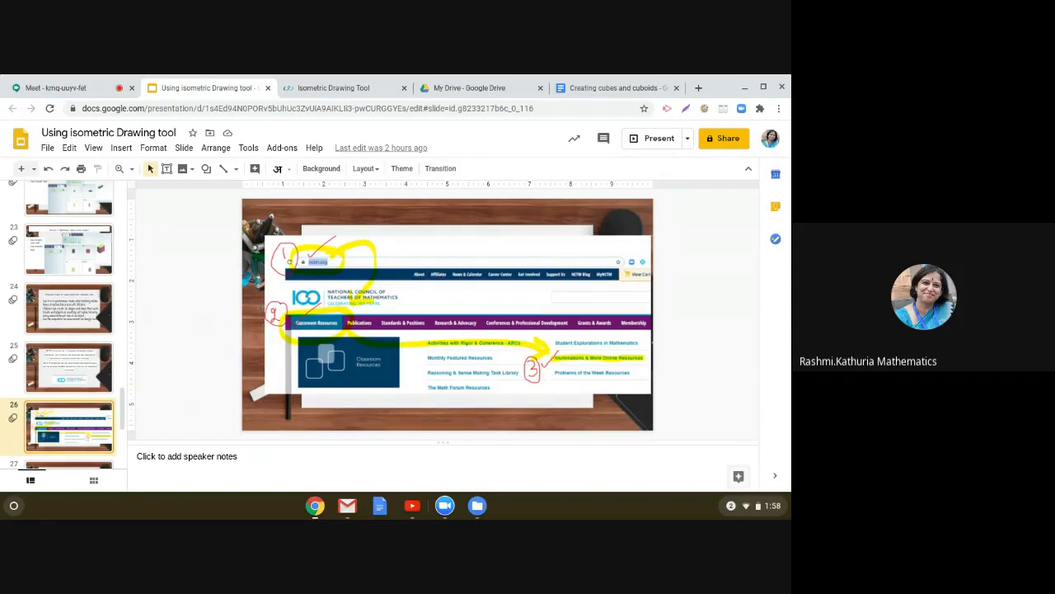
pyautogui.press('Down')
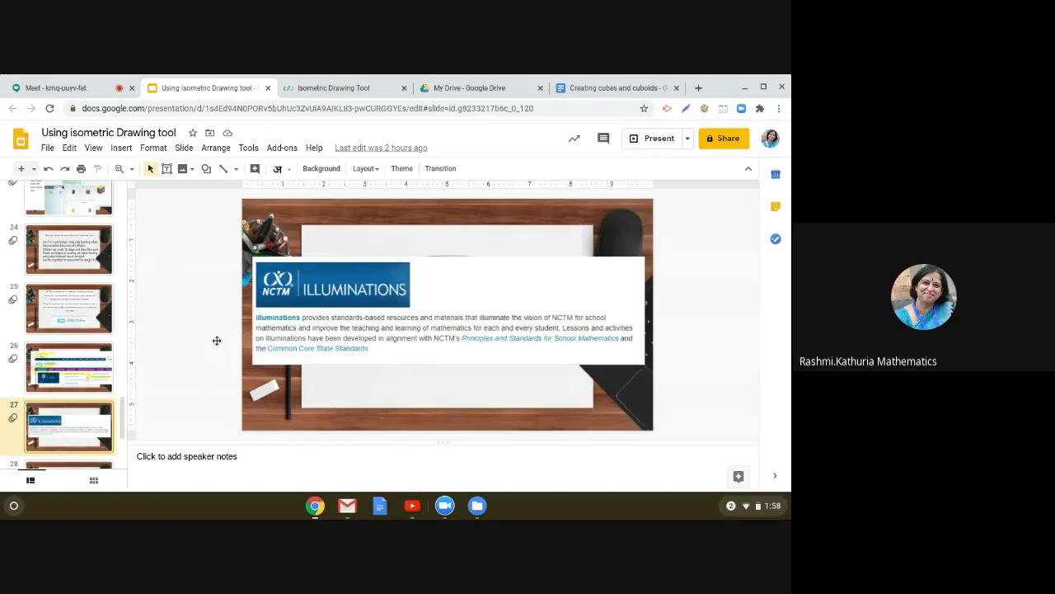
pyautogui.moveTo(123, 417); pyautogui.dragTo(122, 435)
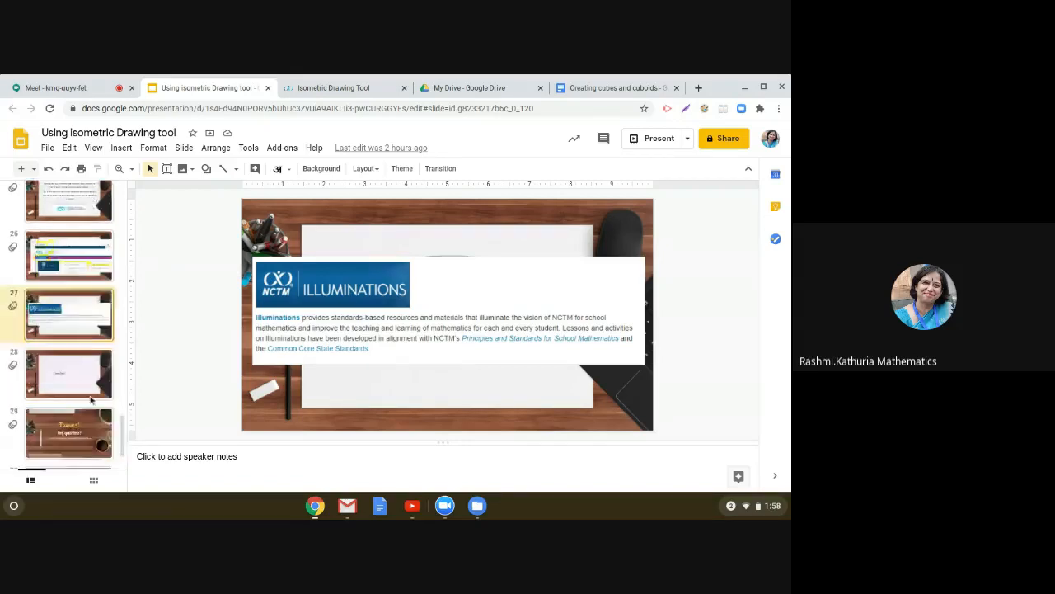